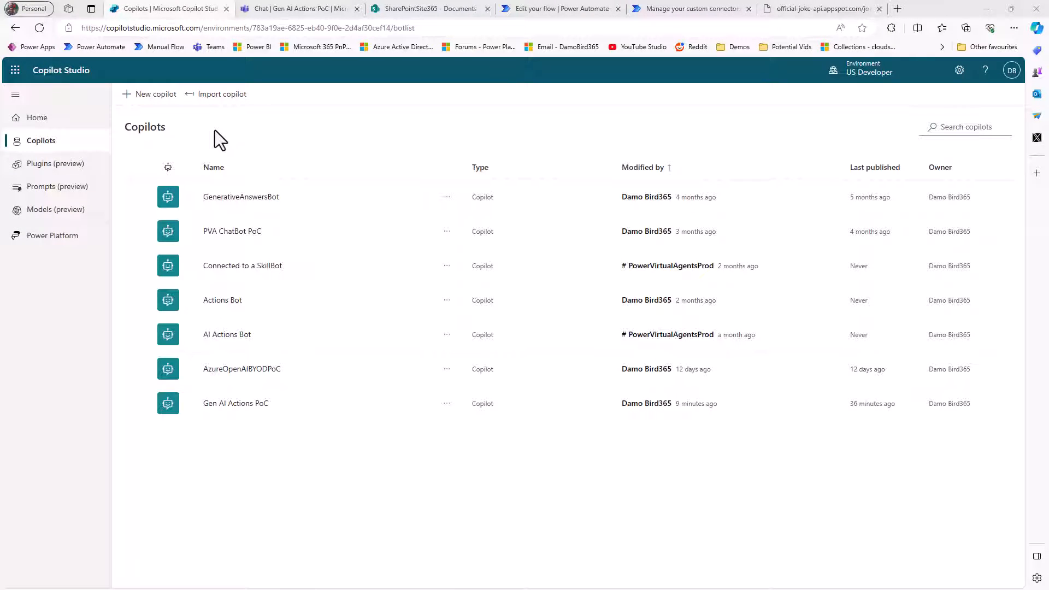
Create a new English copilot named "Gen AI Actions PoC"
click(147, 94)
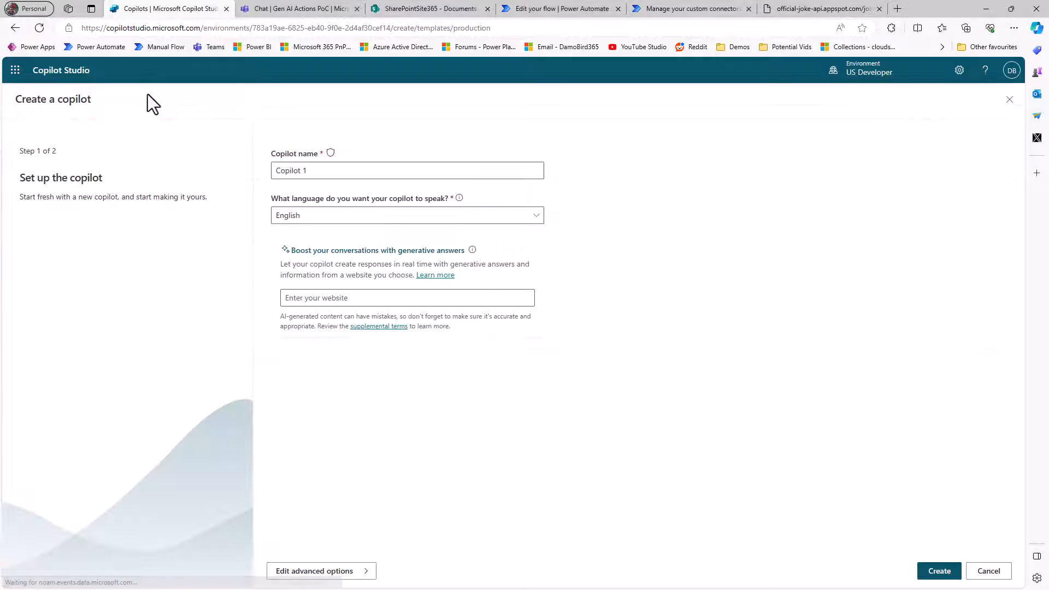
drag(320, 167, 251, 159)
text(Gen AI Actions PoC)
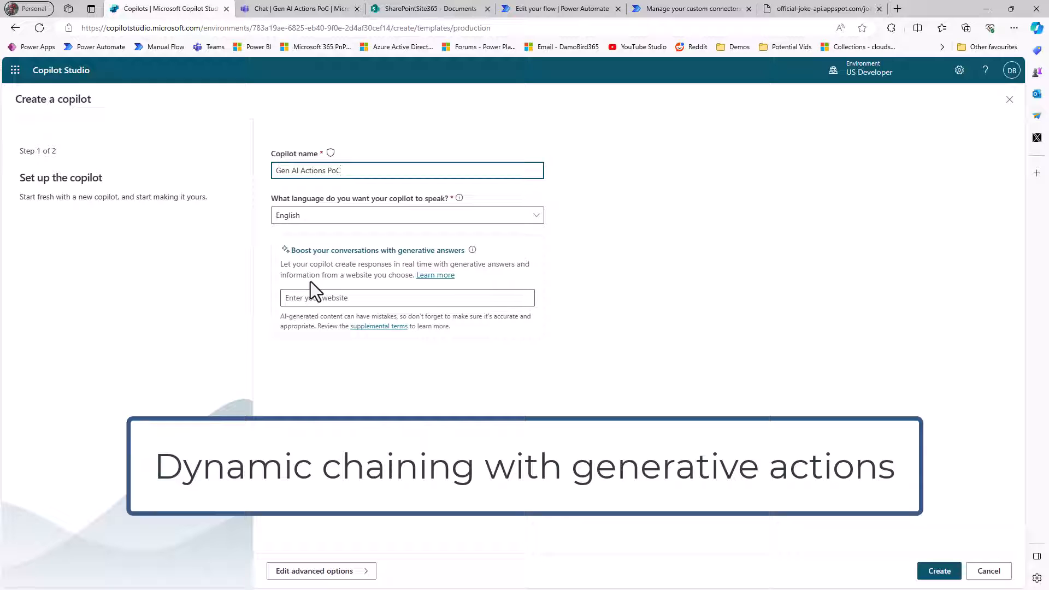
click(924, 572)
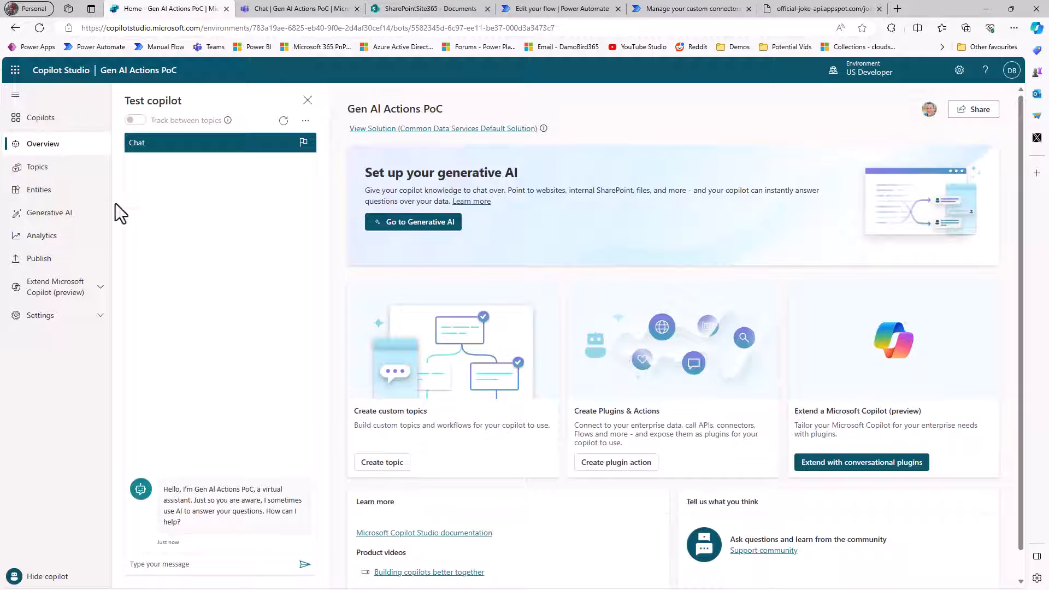
Enable dynamic chaining with generative actions (preview) in the copilot's generative AI settings and save
click(52, 213)
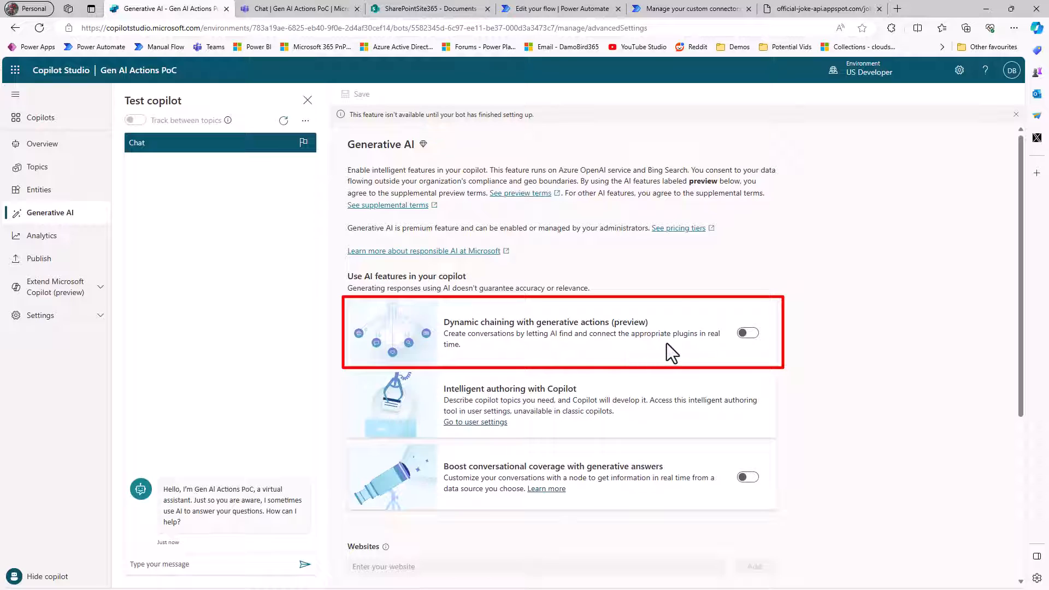
click(747, 334)
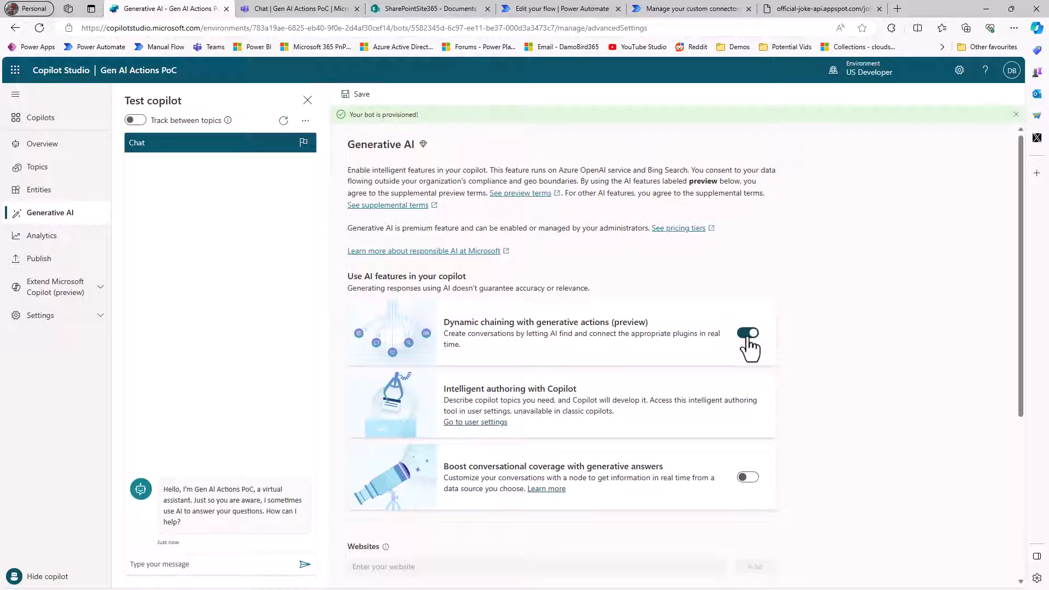
click(353, 95)
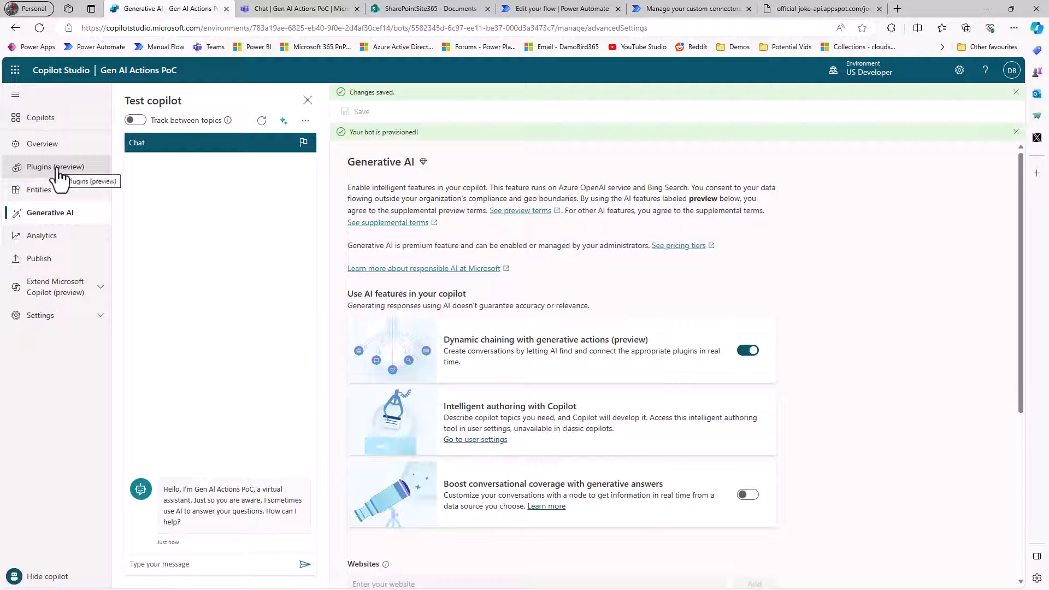
Look through the copilot's plugins, inspect the Goodbye topic's dynamic chaining trigger, and view the plugin actions list
click(59, 174)
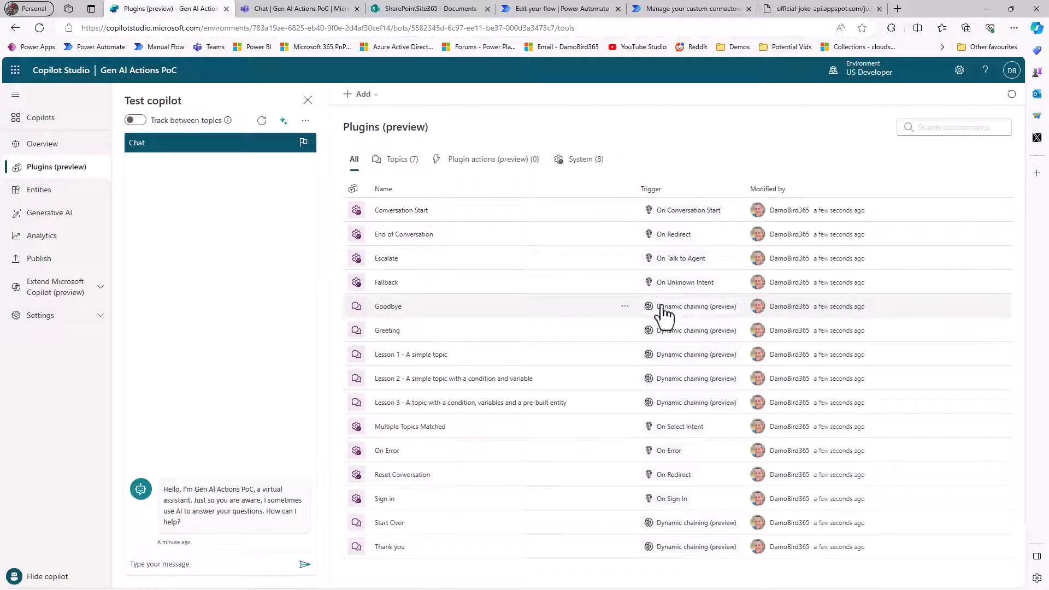
click(382, 308)
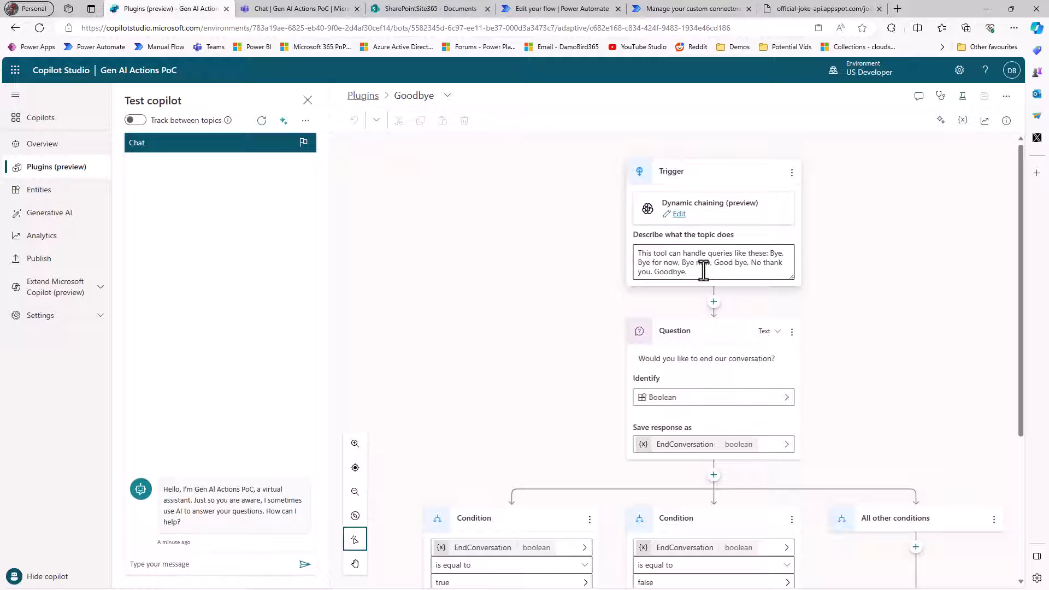
click(363, 96)
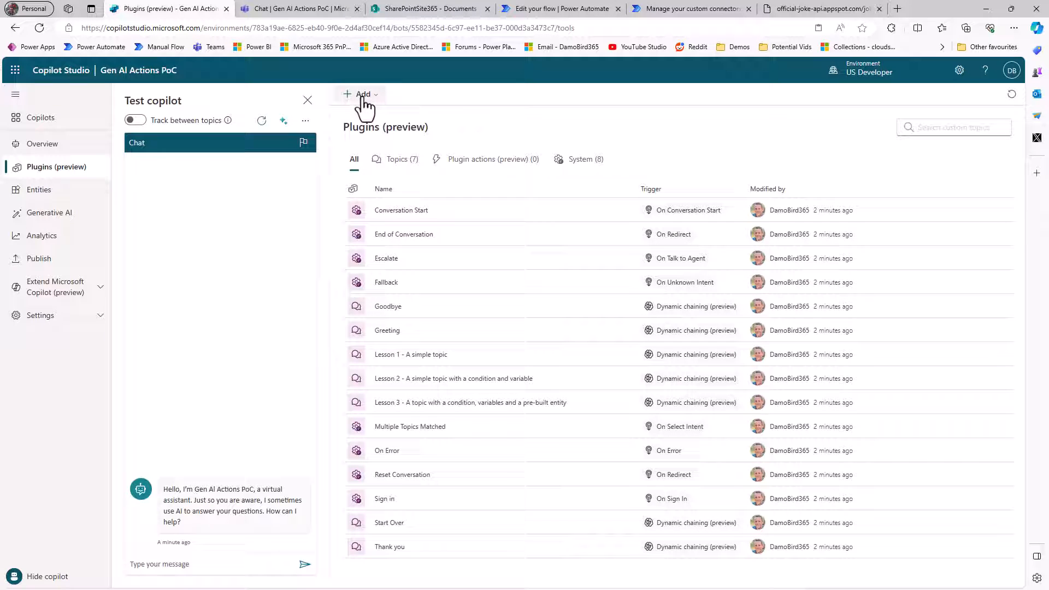
click(488, 173)
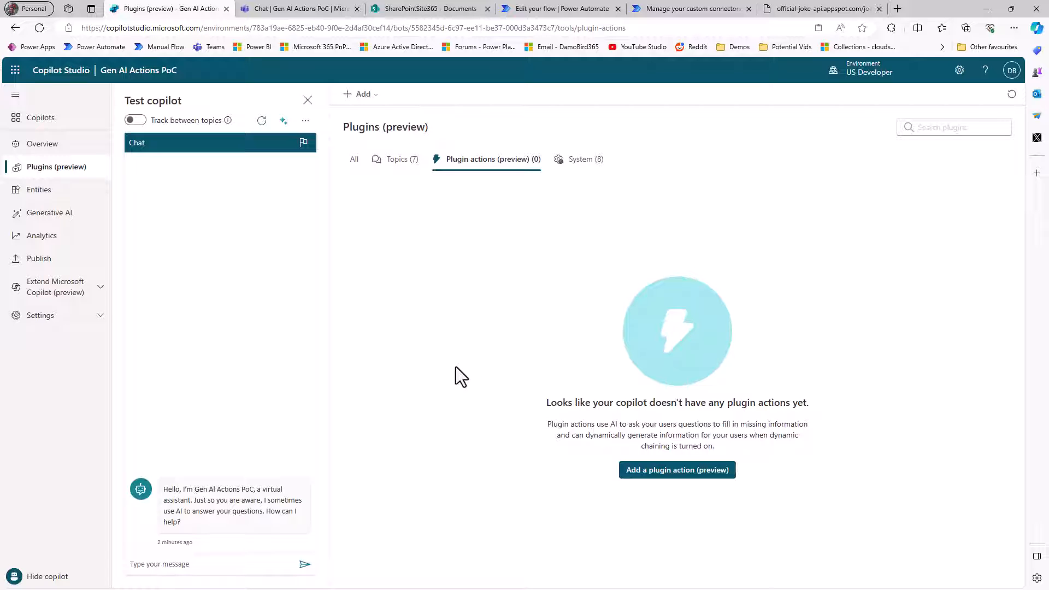
Test the copilot with the messages "tell me a joke" and "the weather in aberdeen"
click(188, 566)
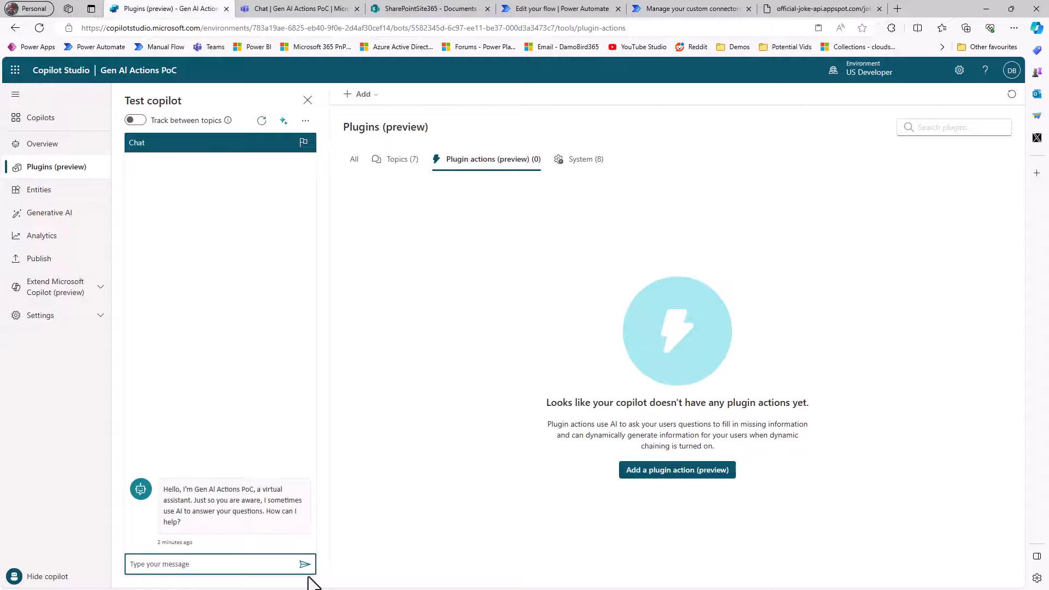
text(tell me a joke)
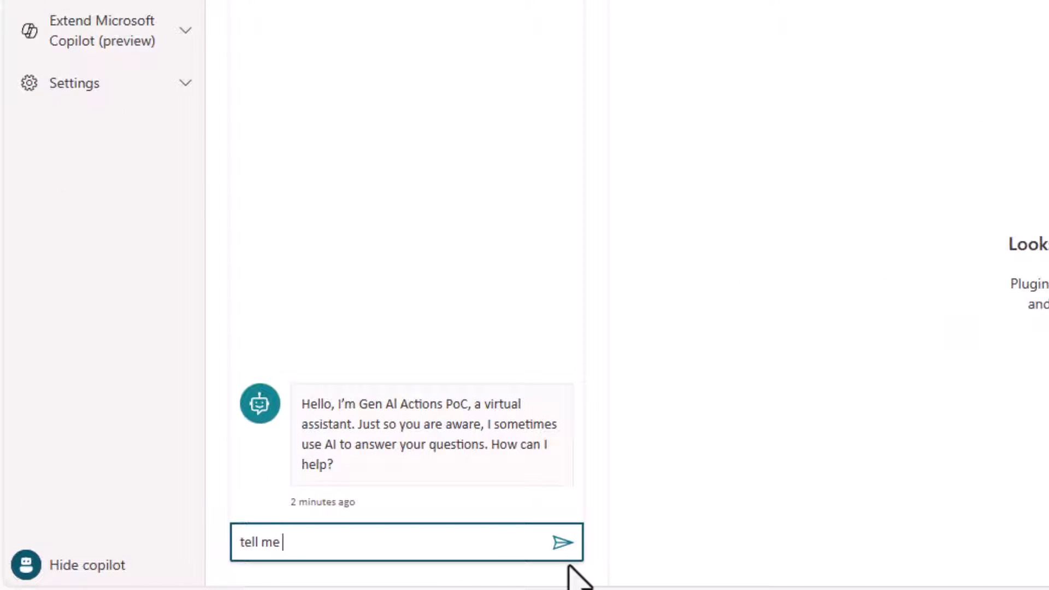
key(Return)
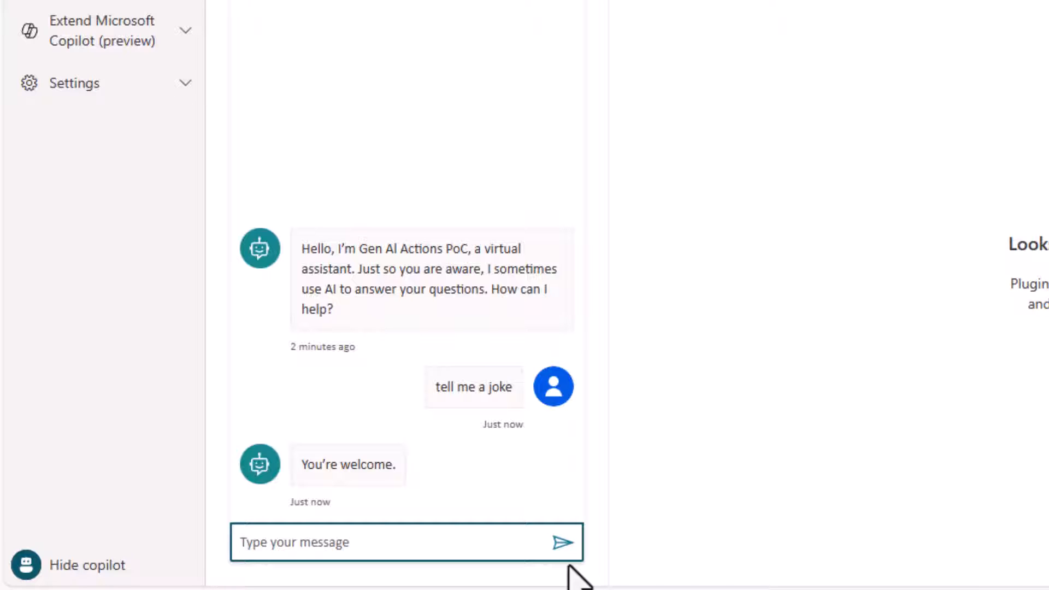
text(the weather in aber)
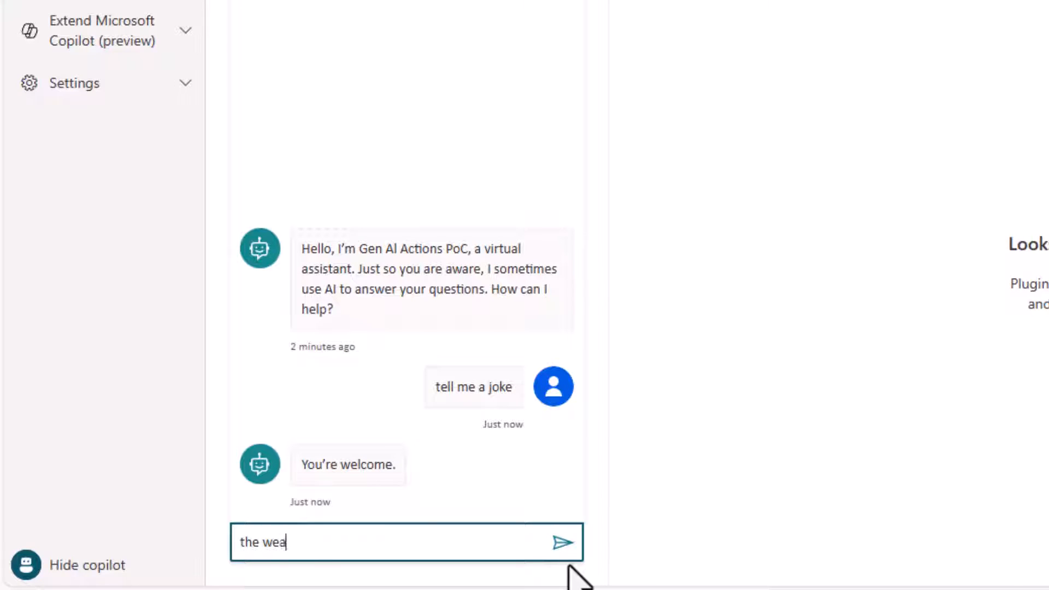
text(deen)
key(Return)
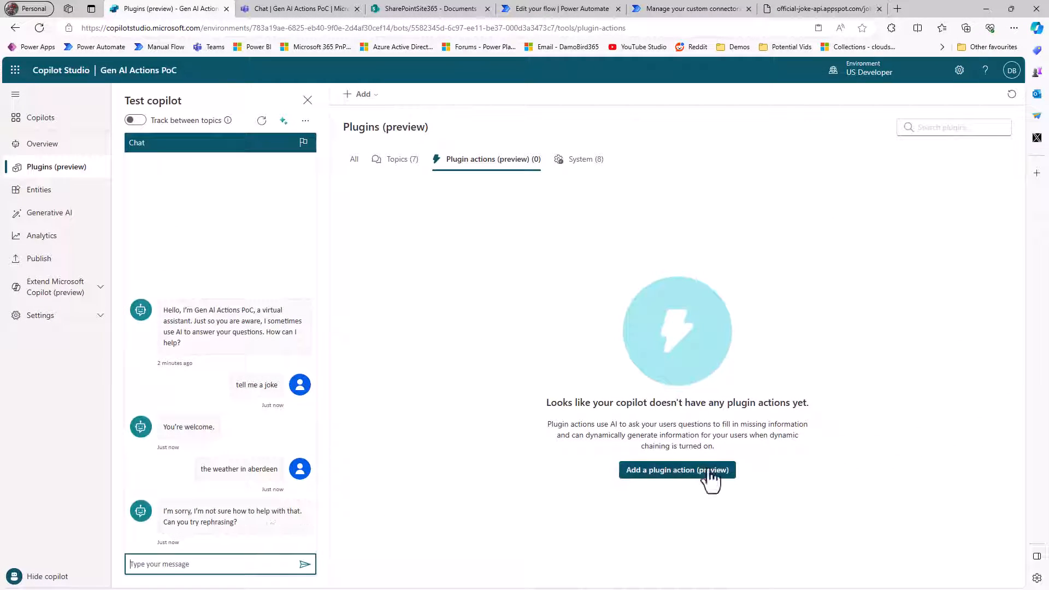
Start a plugin action from MSN Weather's "Get forecast for today" and accept its connection, continuing to the review
click(681, 474)
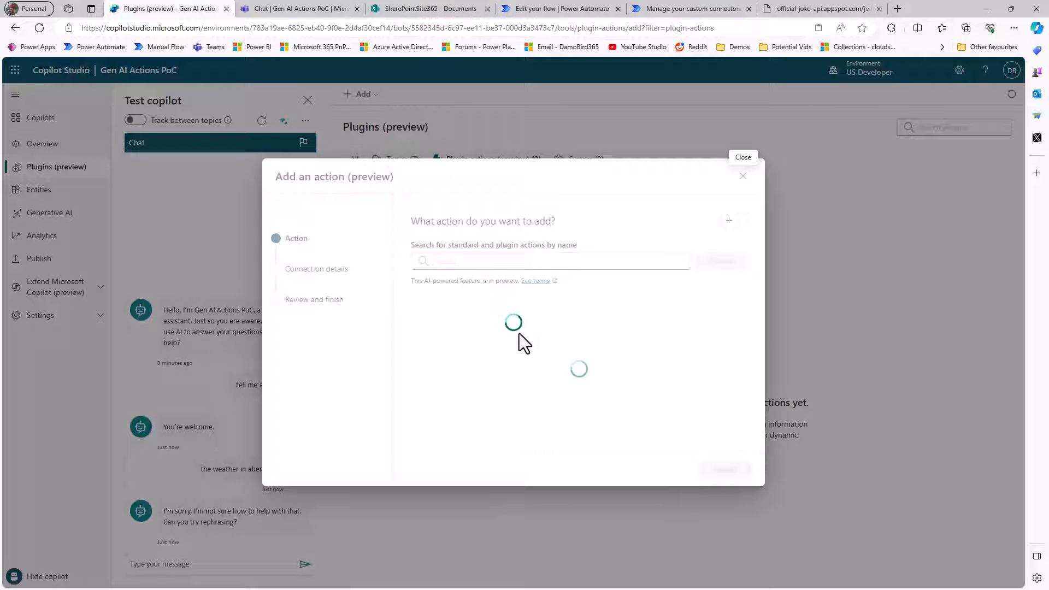
scroll(513, 324, down, 3)
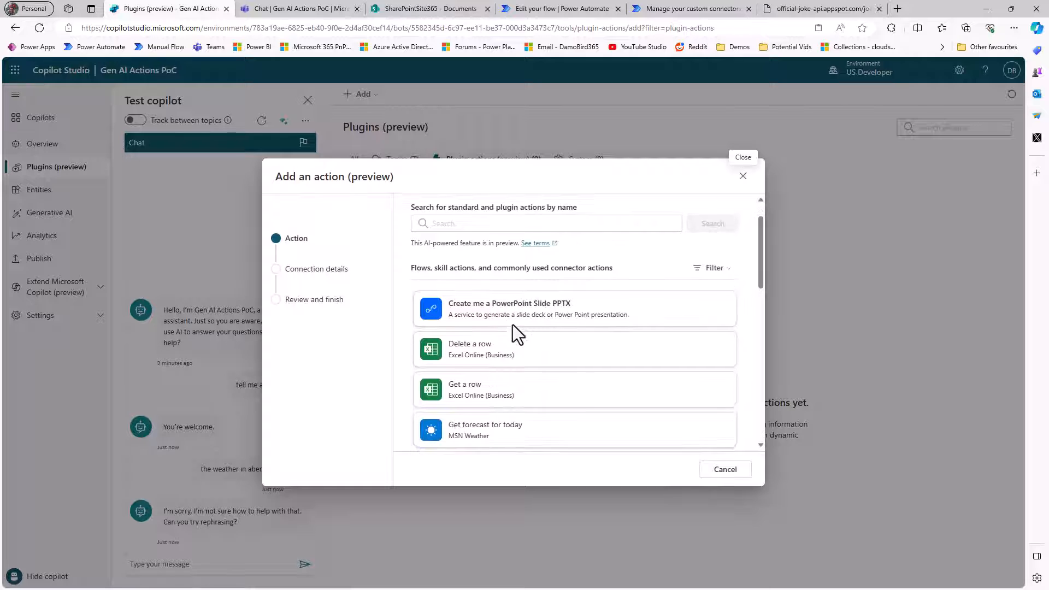
scroll(512, 328, down, 2)
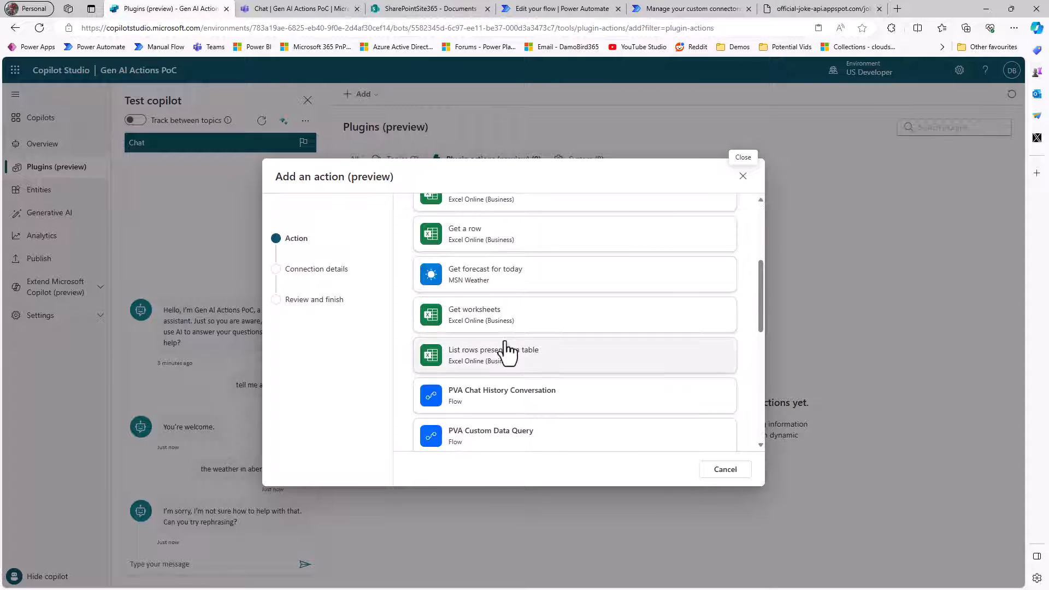
scroll(506, 347, up, 5)
scroll(506, 351, down, 3)
scroll(509, 352, down, 1)
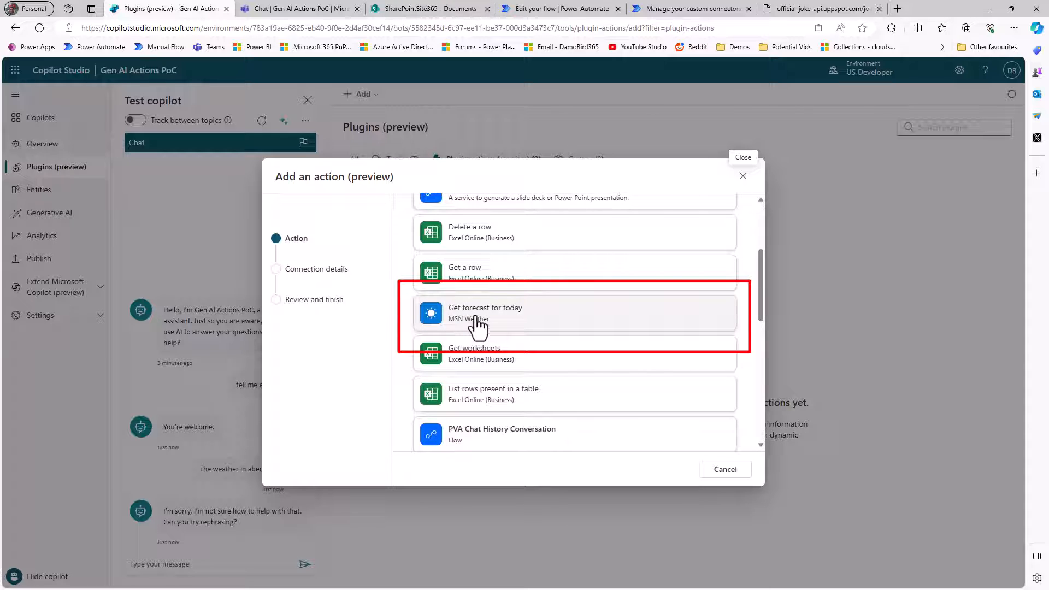
click(477, 327)
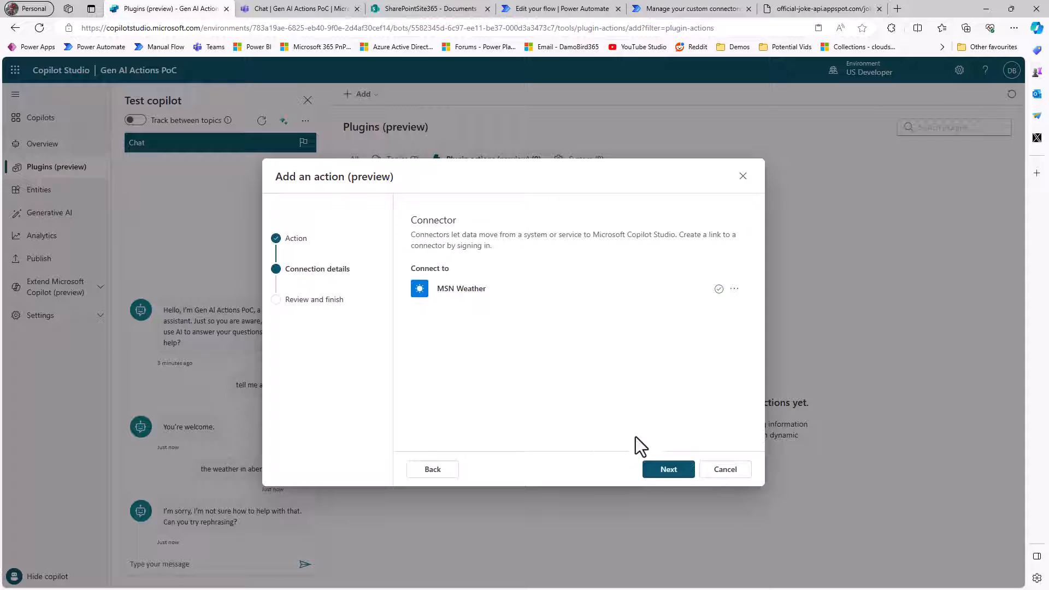
click(668, 474)
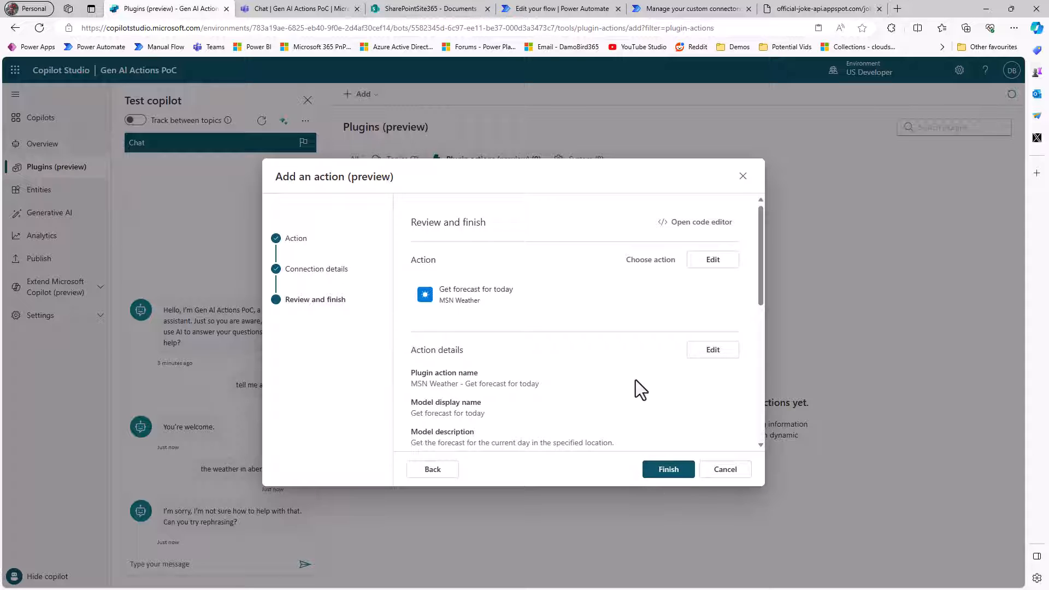
Review the forecast action's description, set its Units input to the fixed value I, and save the inputs
scroll(620, 363, down, 2)
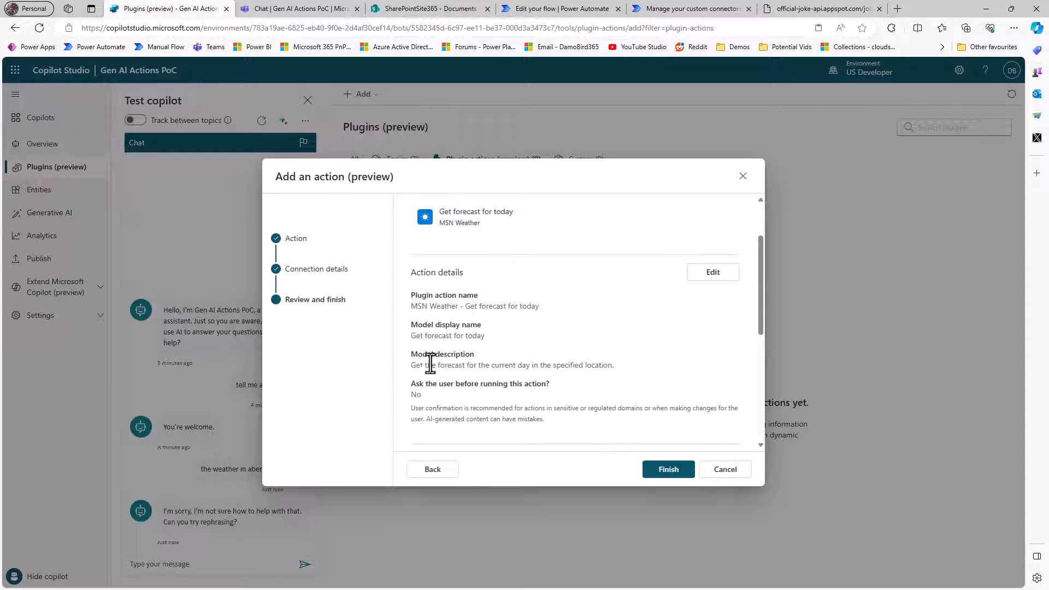
drag(411, 365, 628, 368)
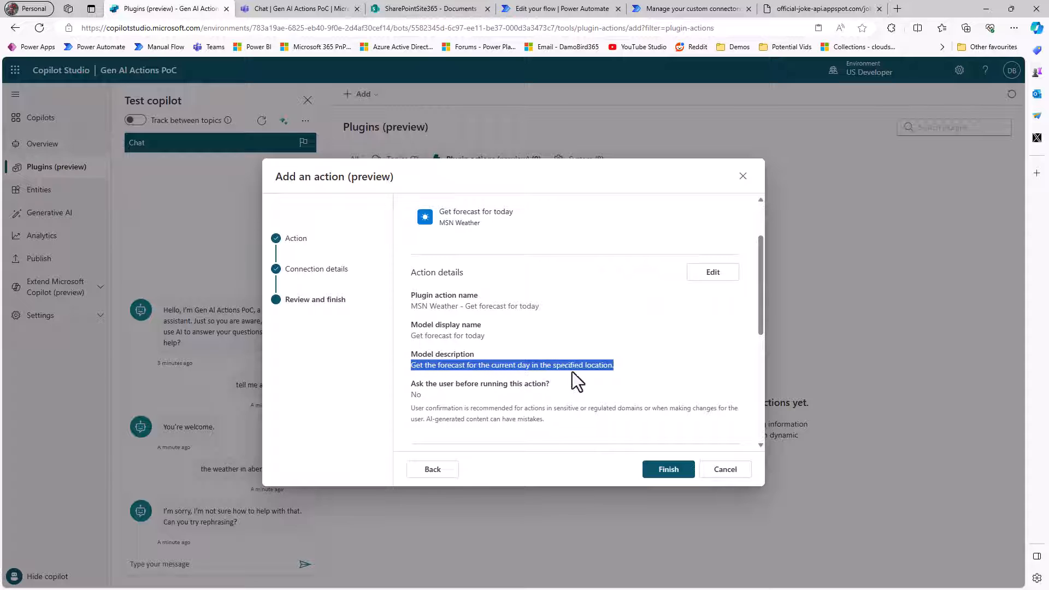
scroll(593, 374, down, 2)
scroll(592, 375, down, 2)
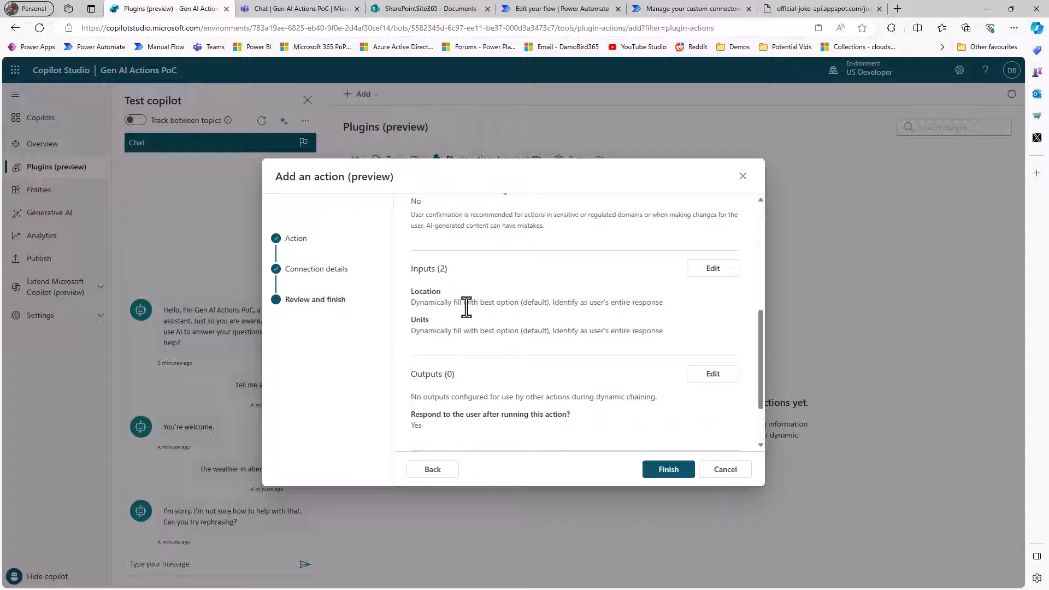
click(713, 271)
scroll(549, 257, up, 2)
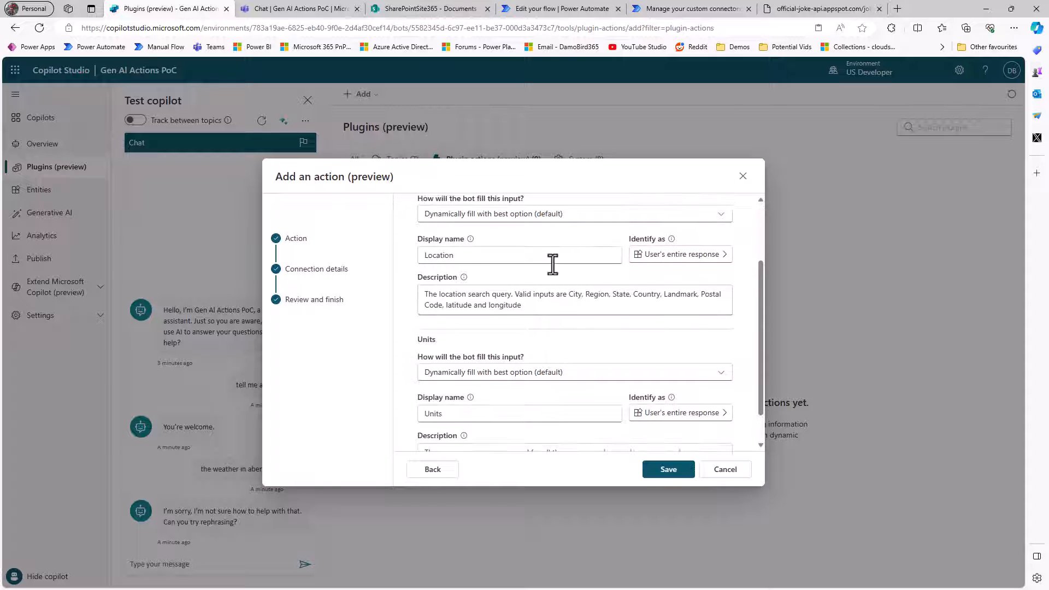
scroll(464, 302, down, 2)
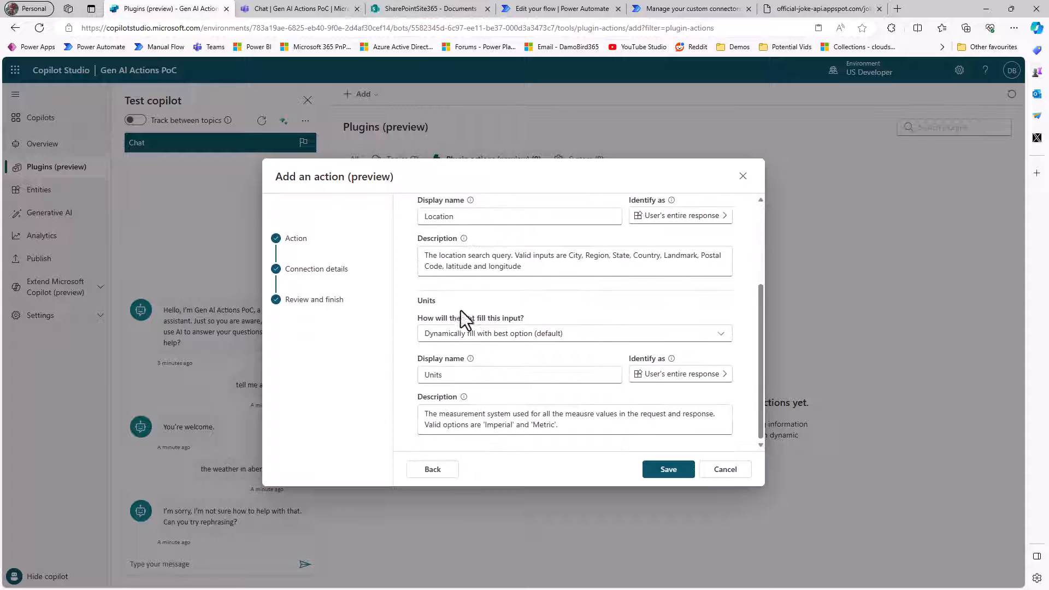
scroll(499, 245, up, 1)
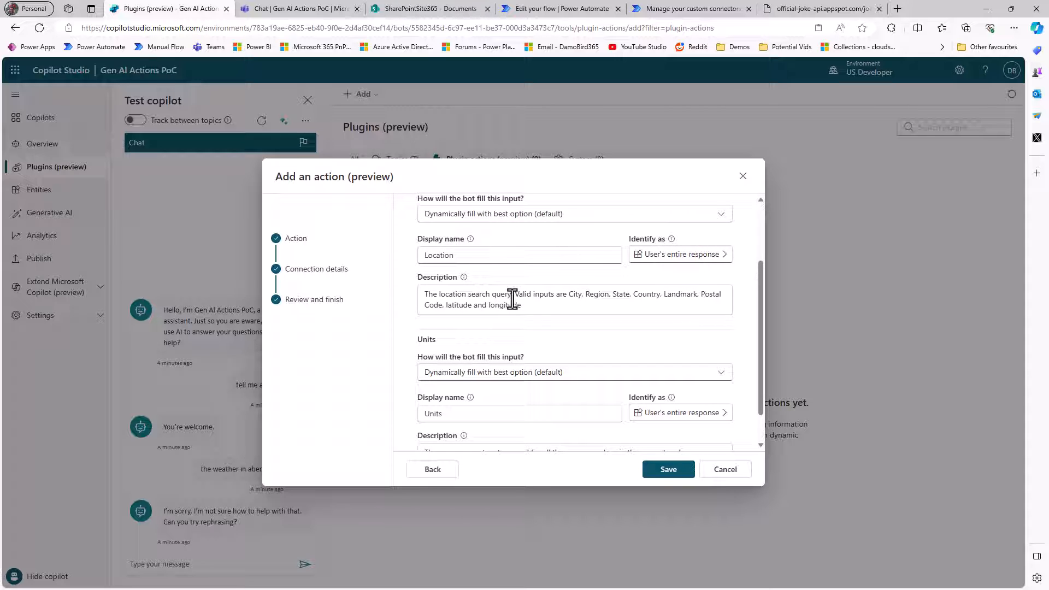
click(496, 374)
click(479, 411)
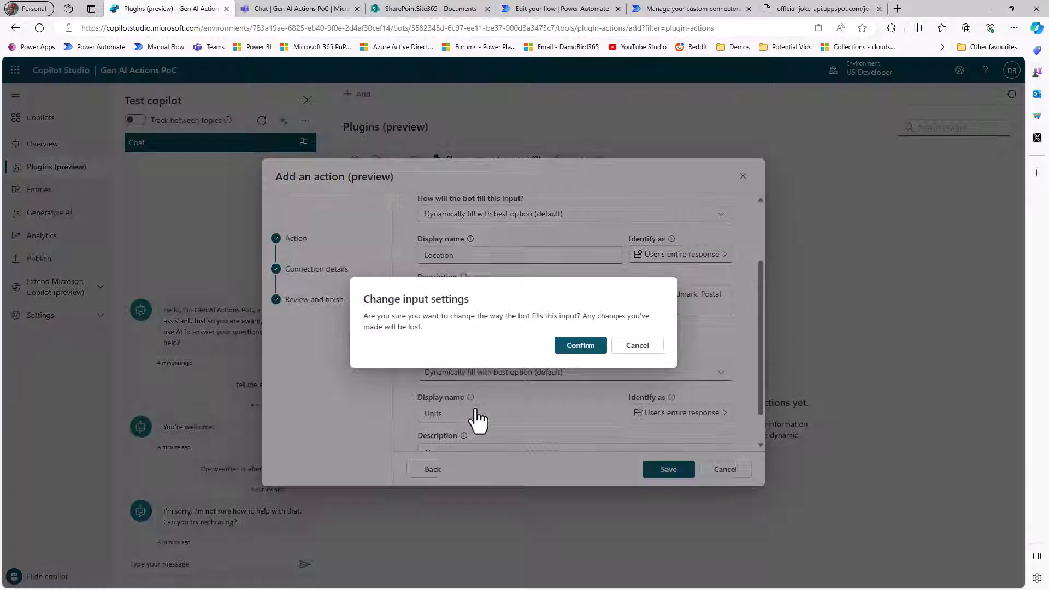
click(578, 347)
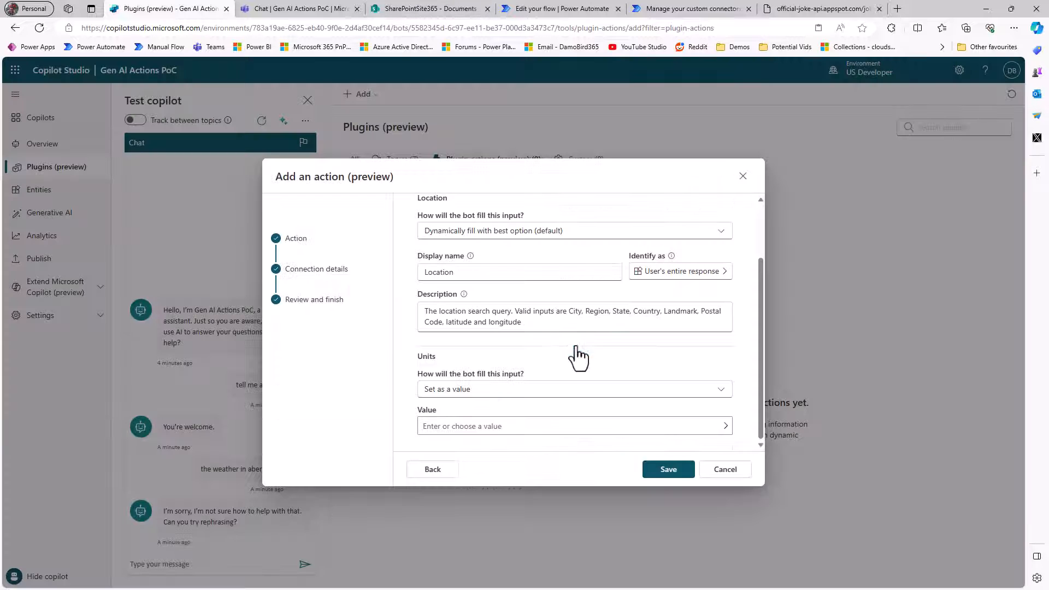
click(498, 426)
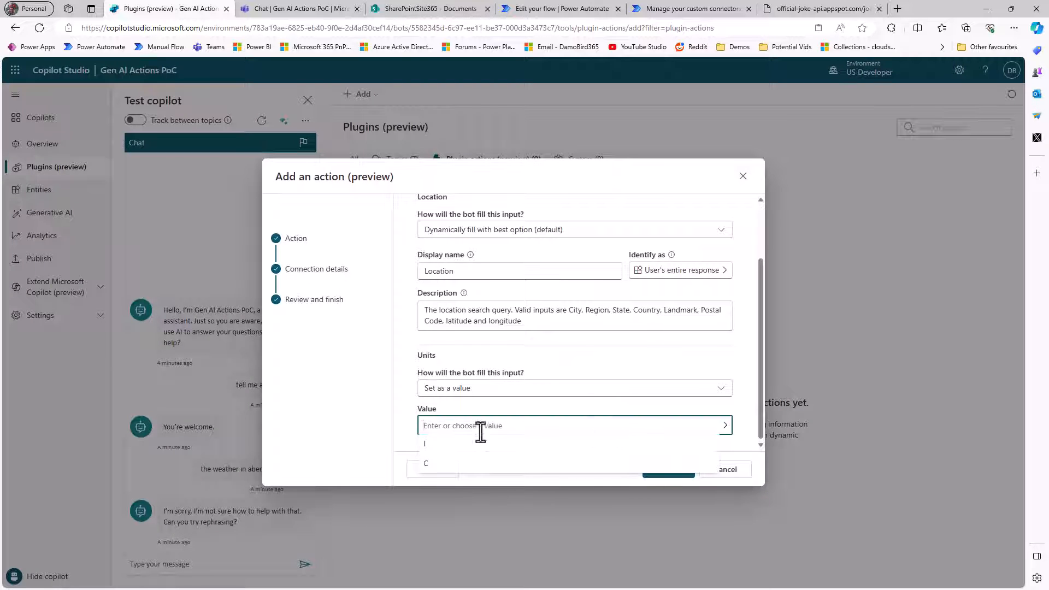
click(447, 446)
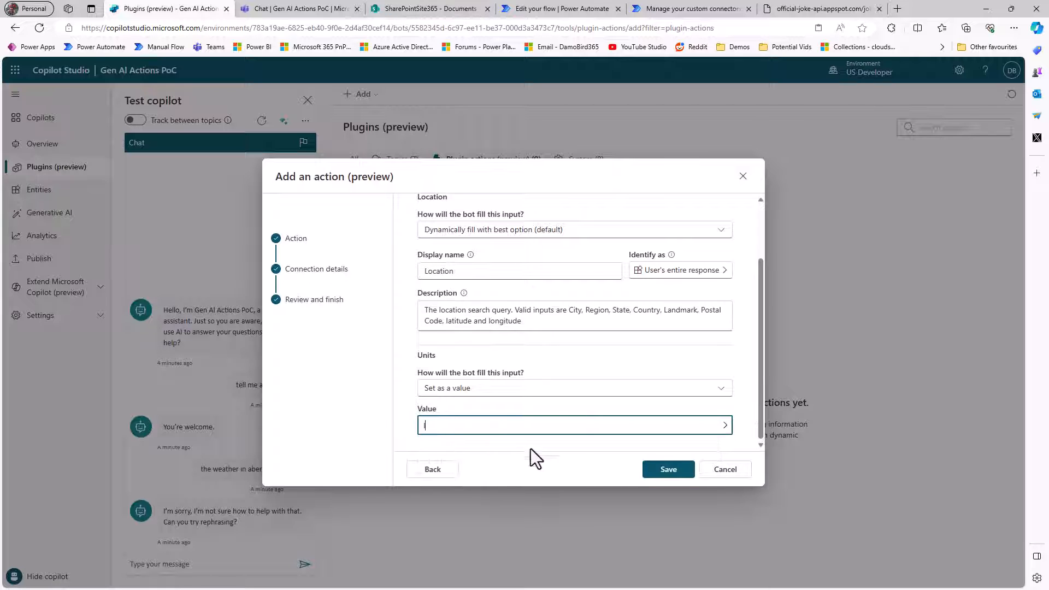
click(669, 470)
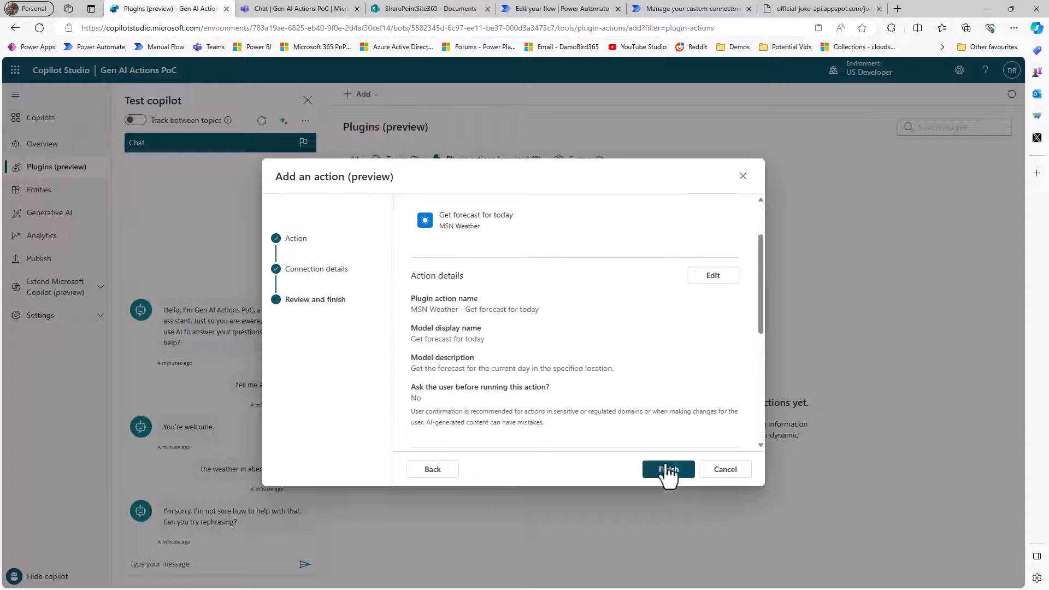
Review the forecast action's outputs, keep the display option "AI dynamically generates a message (default)", save, and finish adding the action
scroll(556, 332, down, 5)
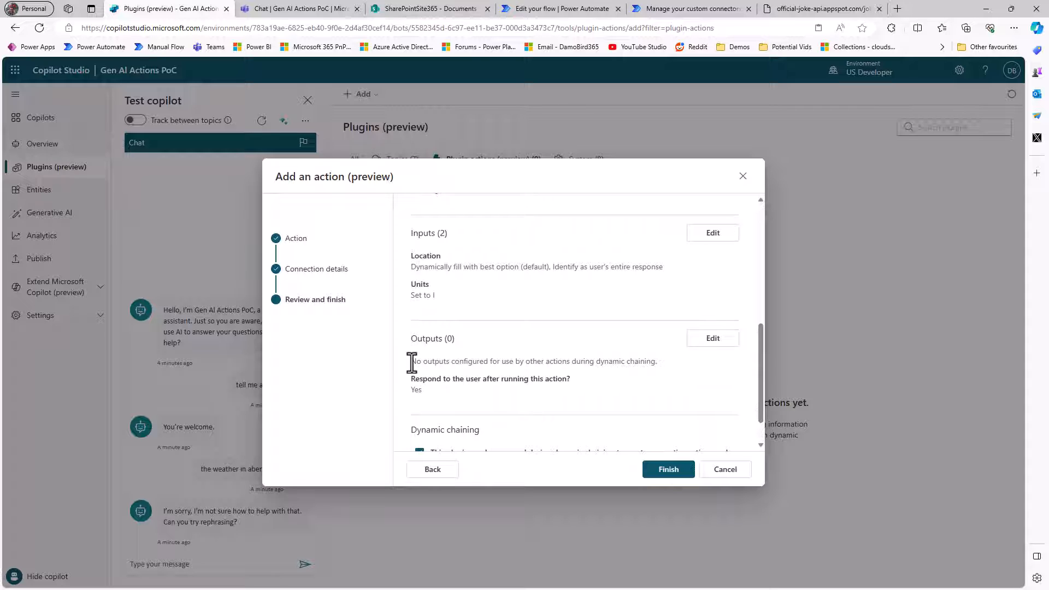
click(712, 343)
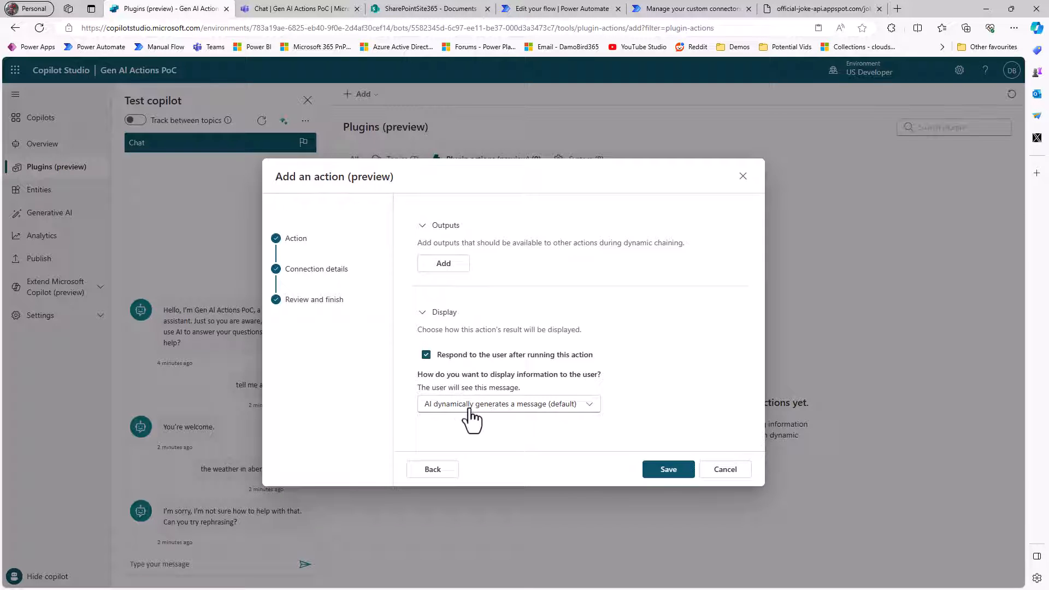
click(441, 410)
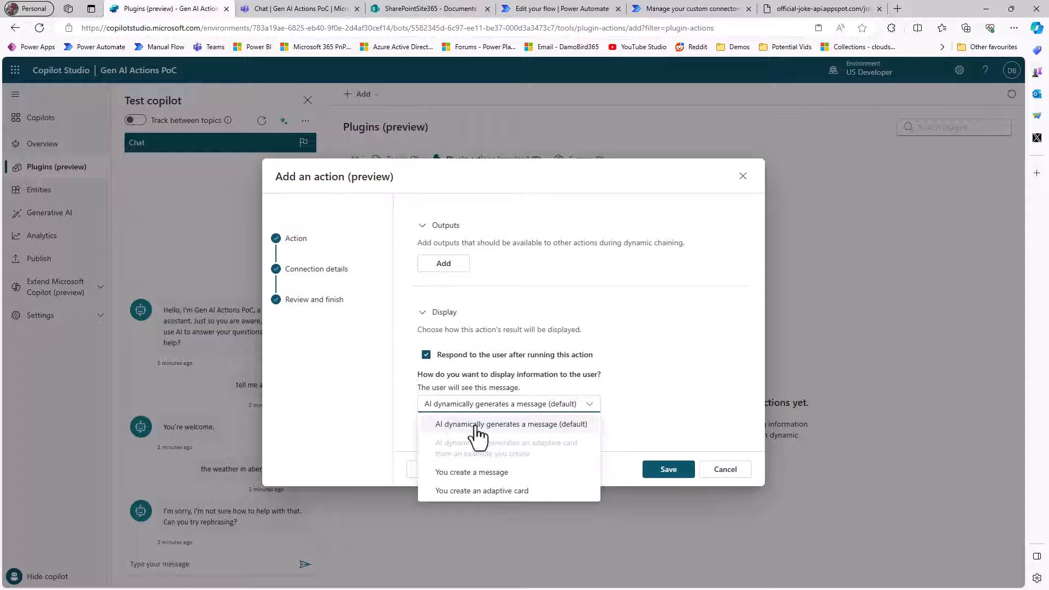
click(666, 365)
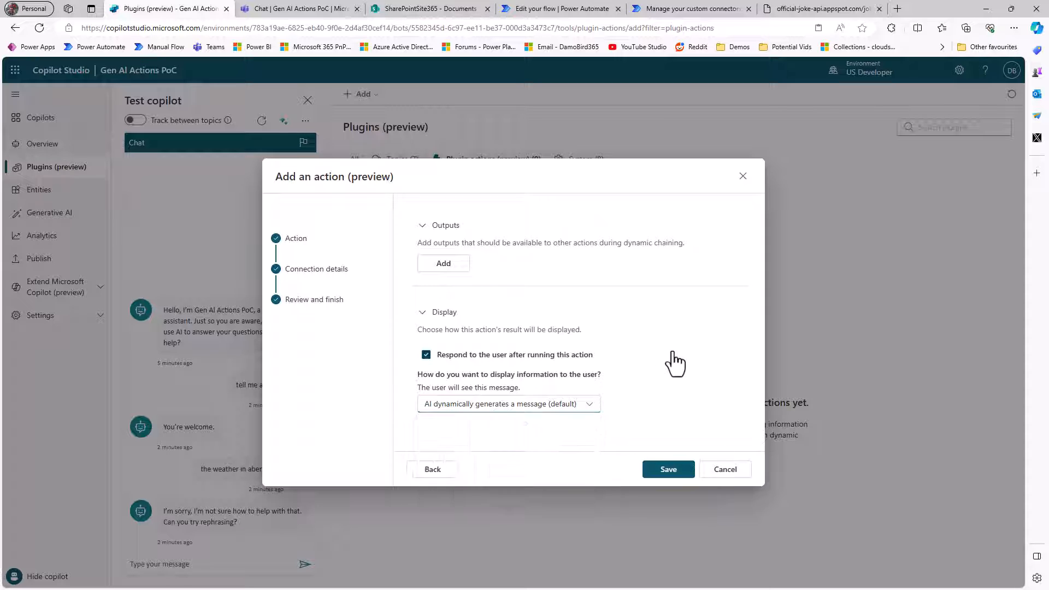
click(668, 470)
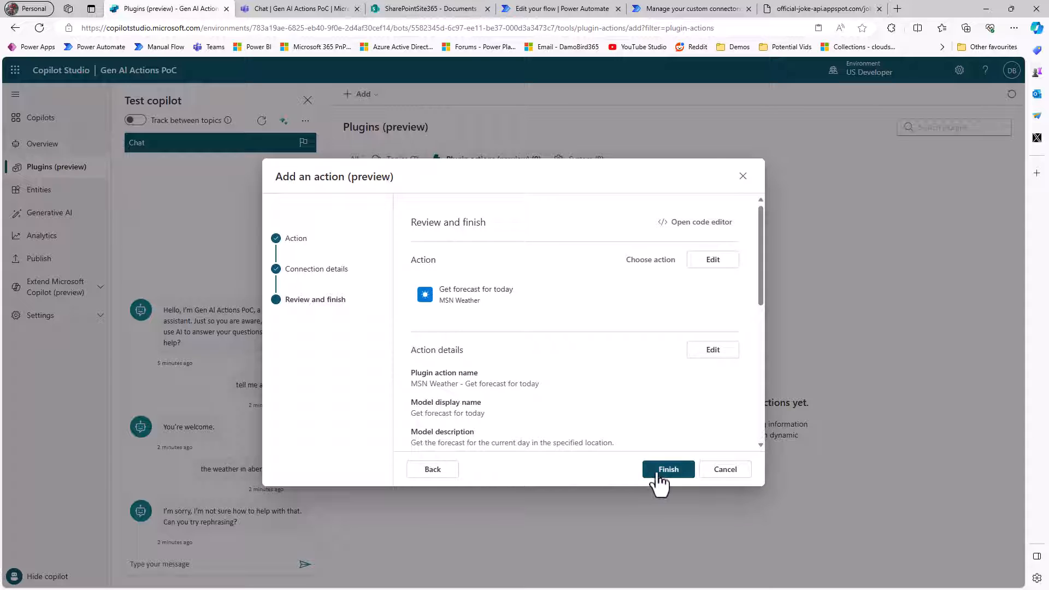
click(667, 472)
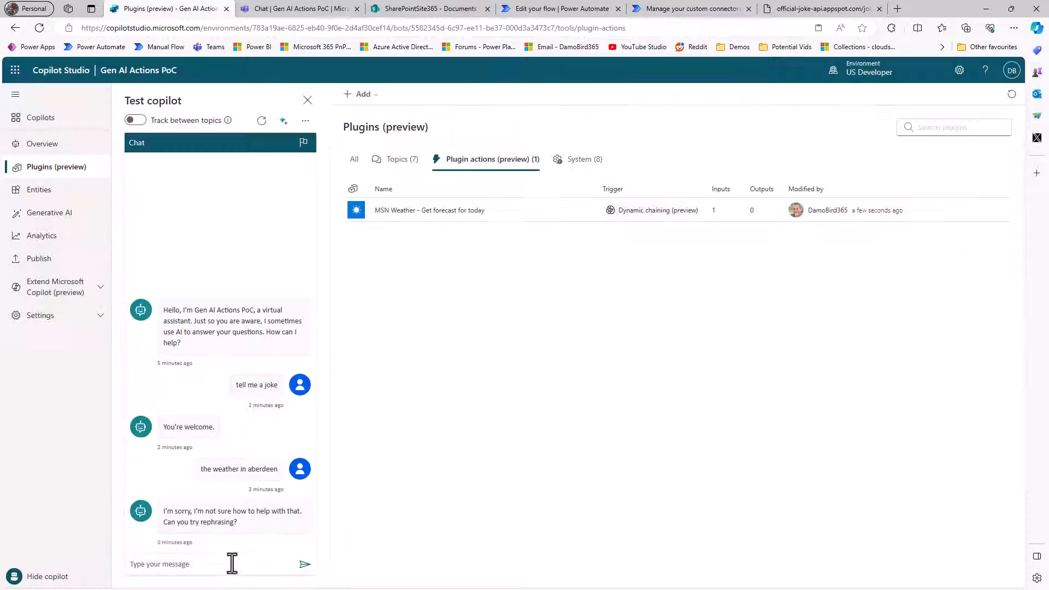
Test the new forecast action by sending the copilot the message "what is the weather"
click(228, 564)
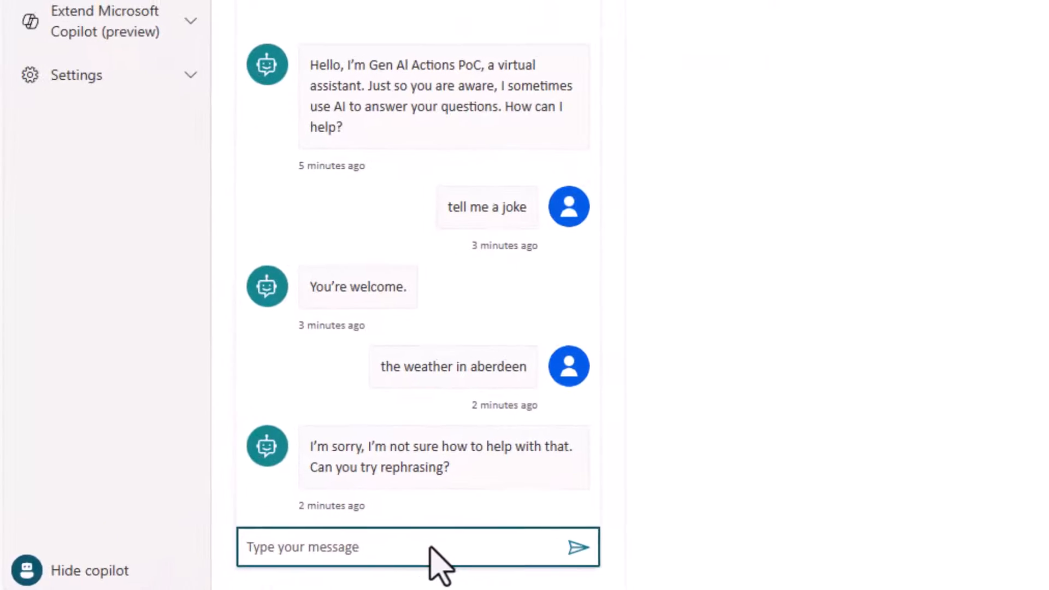
text(what is the weath)
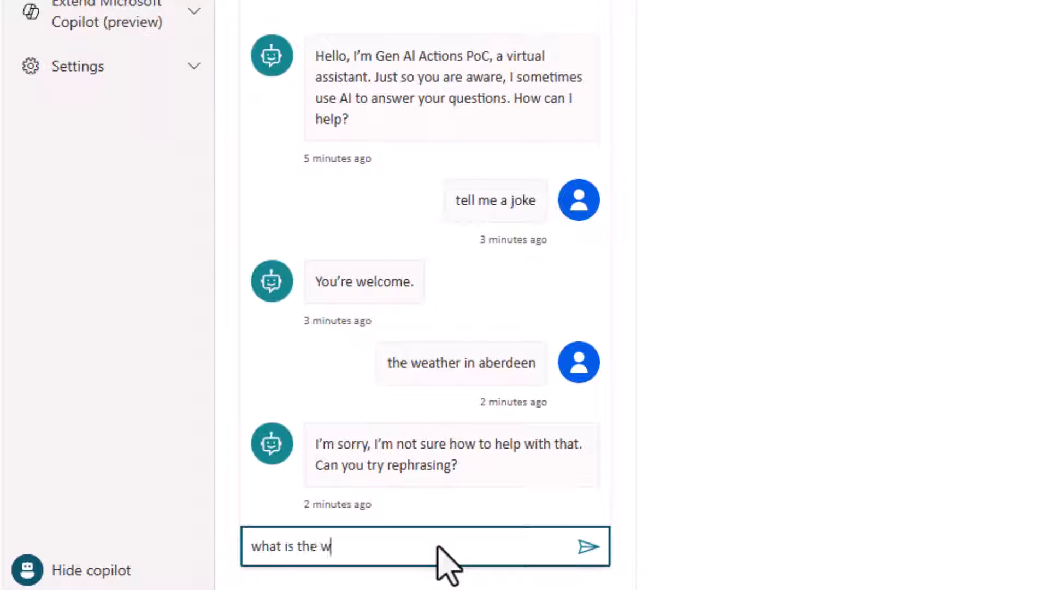
text(er)
key(Return)
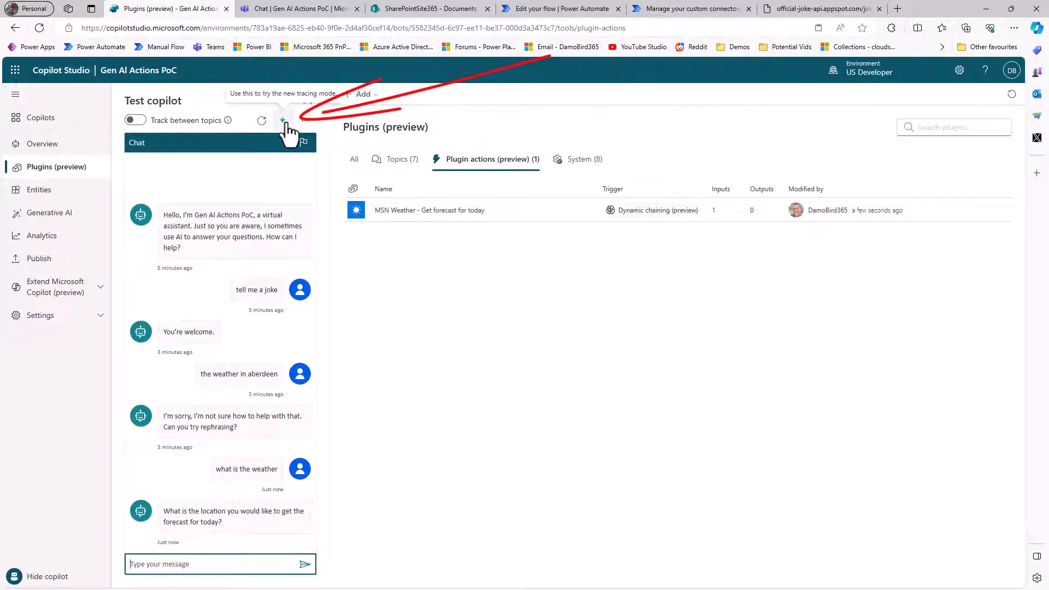
Turn on tracing mode for the test chat and answer the copilot's location question with "aberdeen"
click(283, 121)
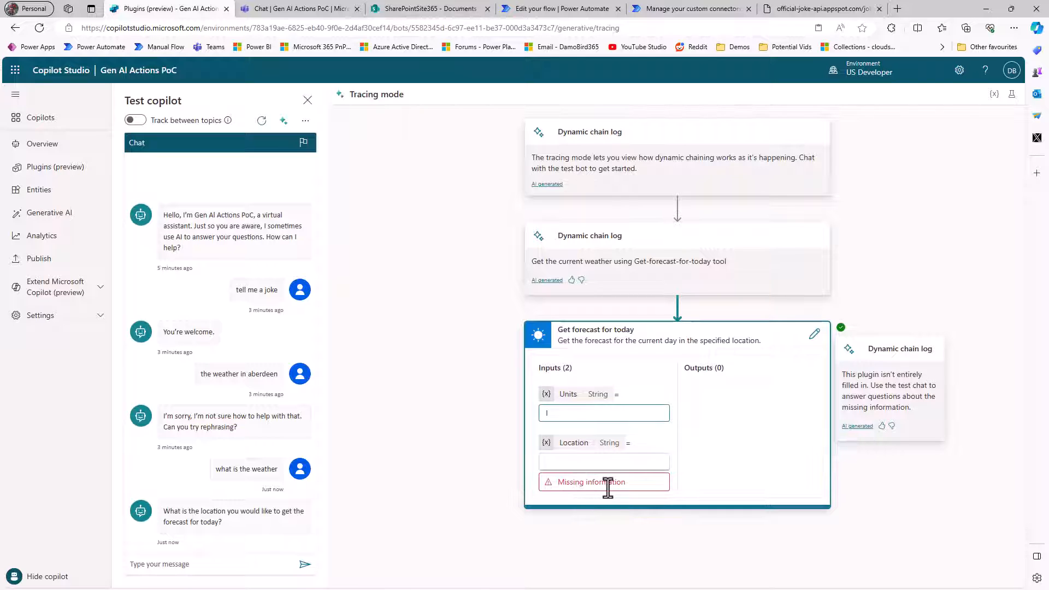
click(190, 564)
text(aberdeen)
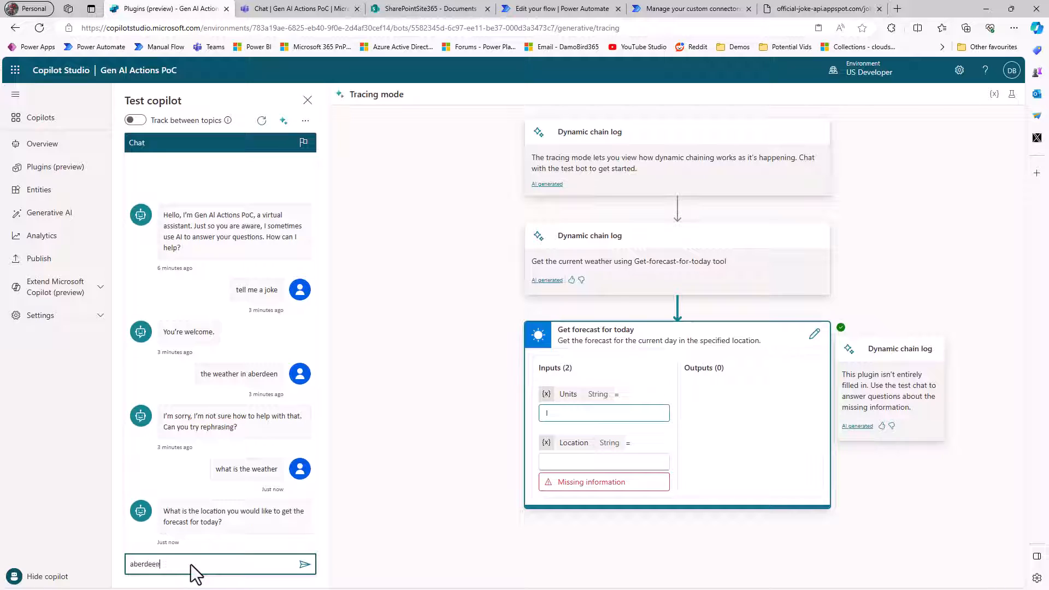
key(Return)
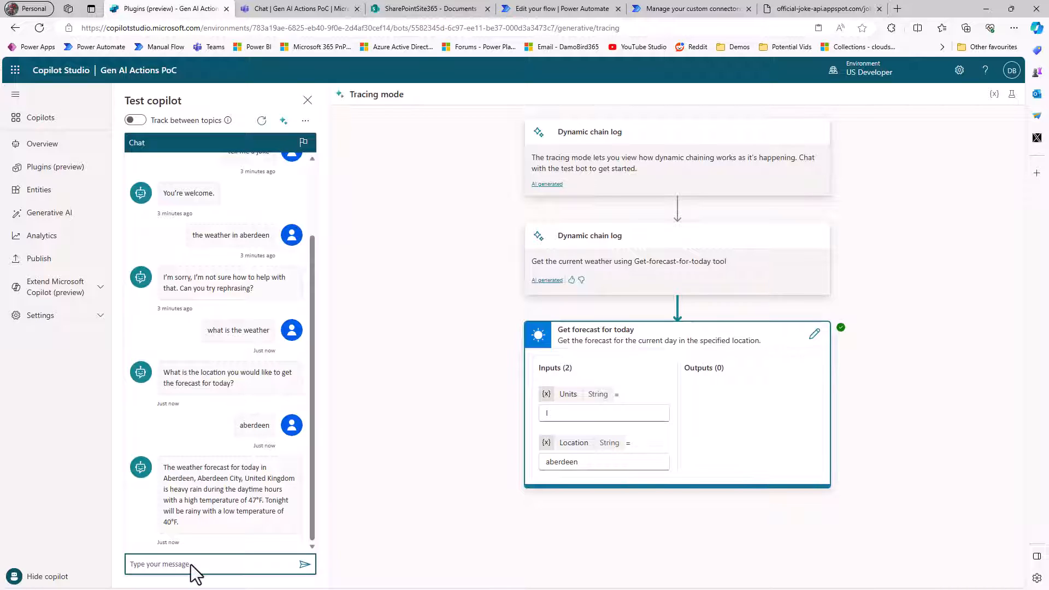
Test follow-up weather queries with the messages "how about dundee" and "the top temperature in edinburgh"
text(how about dundee)
key(Return)
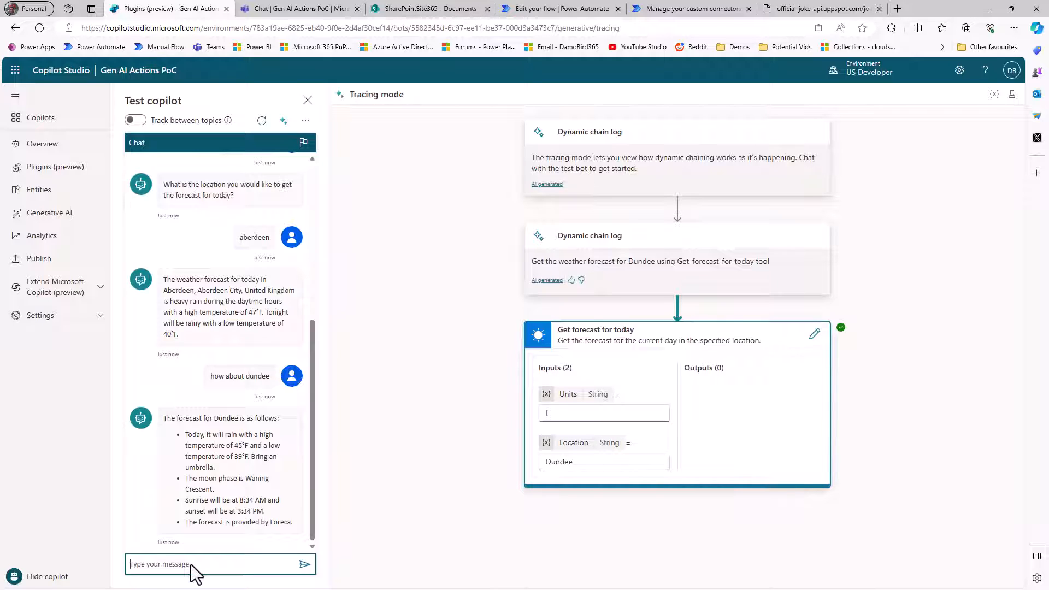
text(the top temperature in edinburgh)
key(Return)
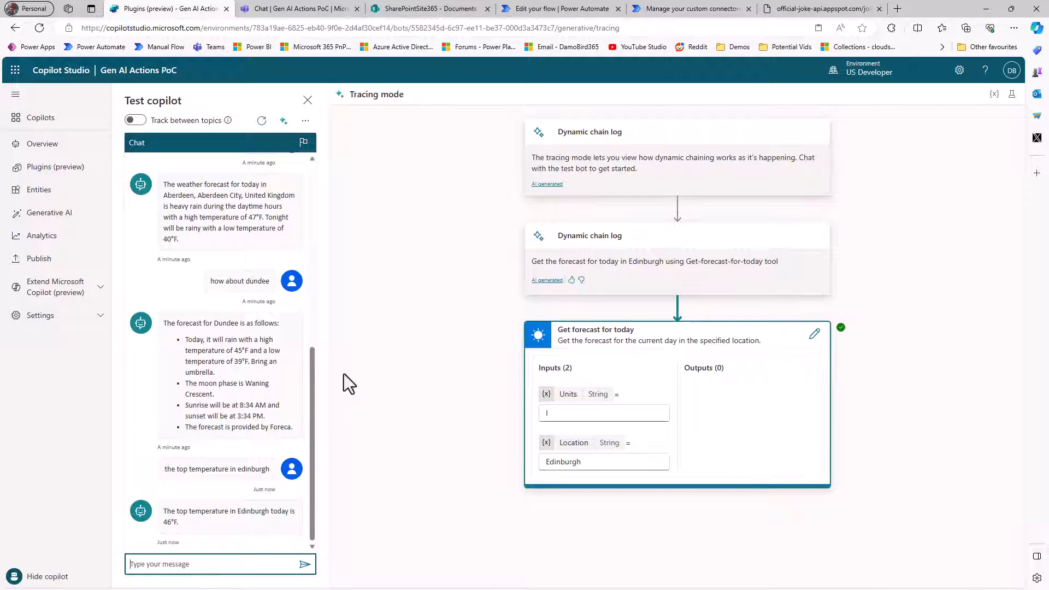
Start another plugin action from the plugins list, create a new flow for it in Power Automate, and examine the flow's trigger
click(51, 173)
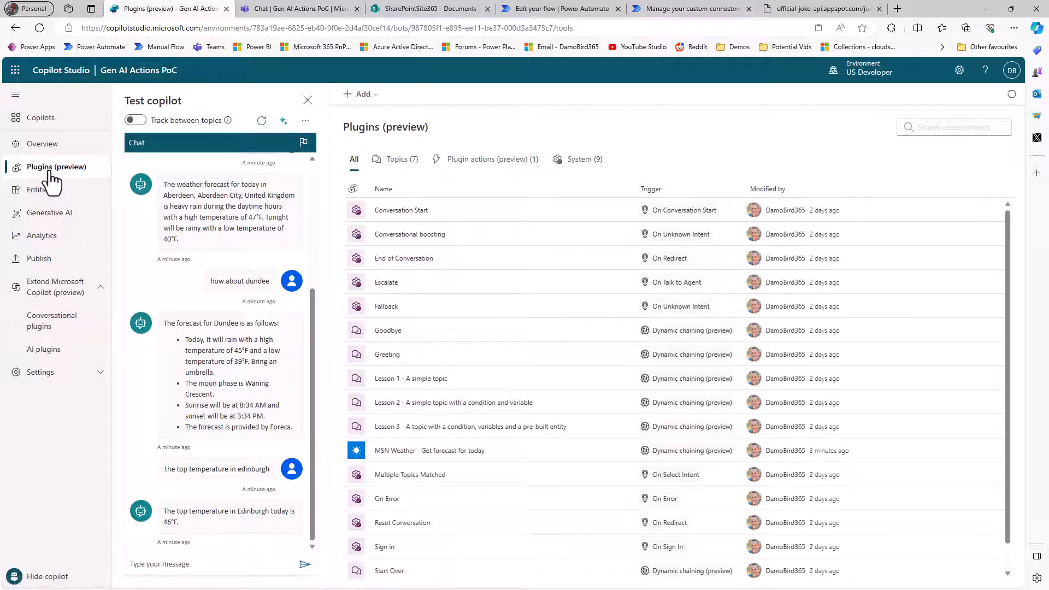
click(360, 94)
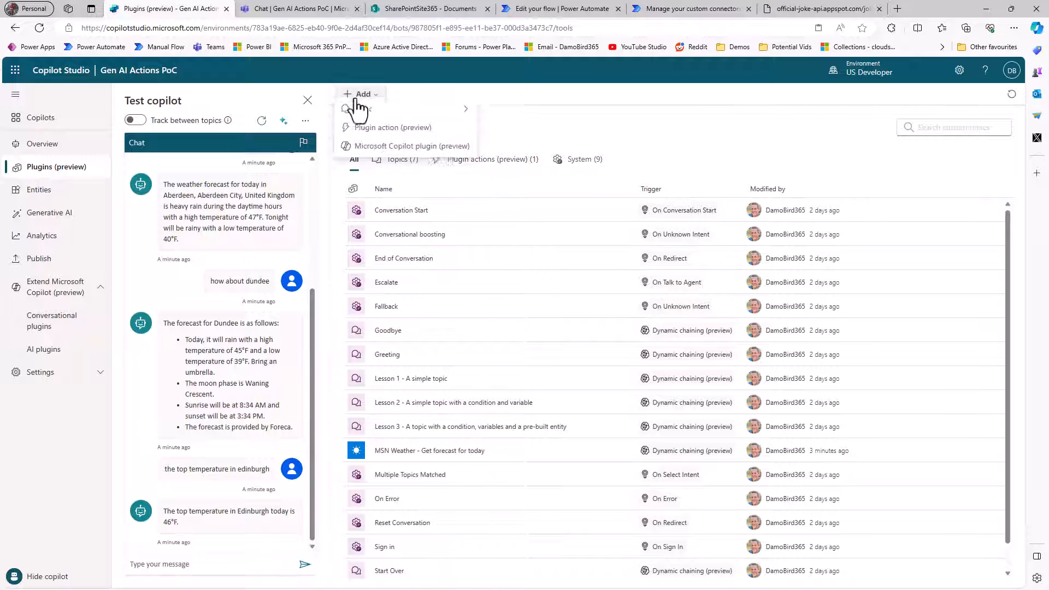
click(386, 137)
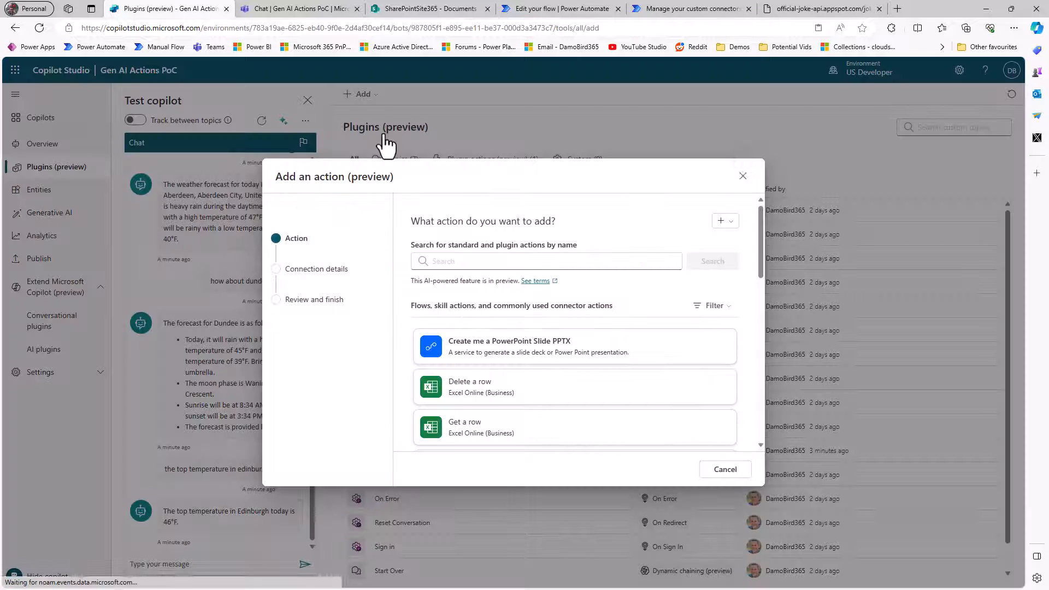
click(727, 227)
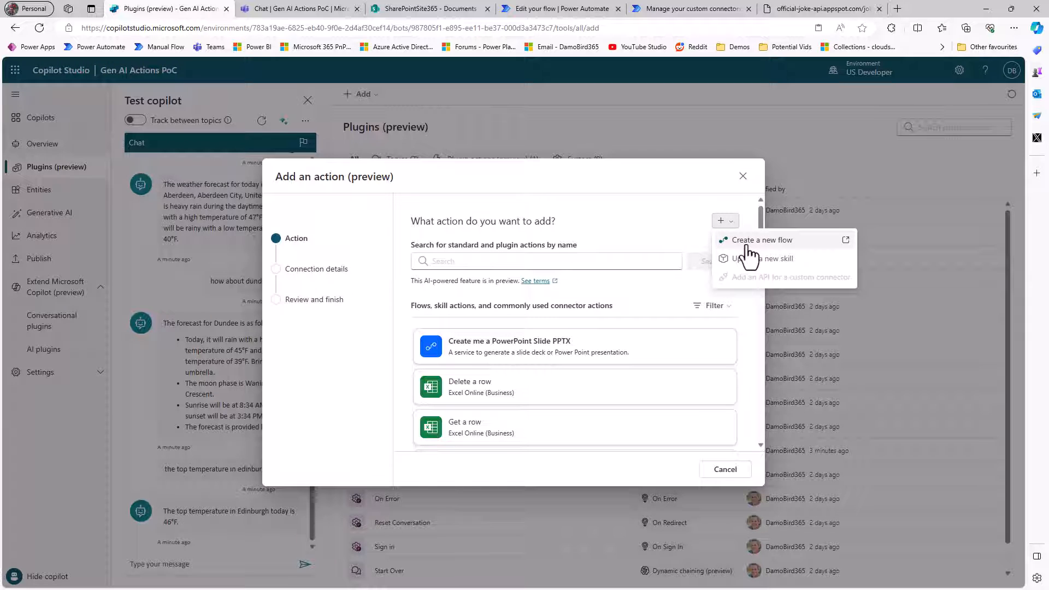
click(750, 242)
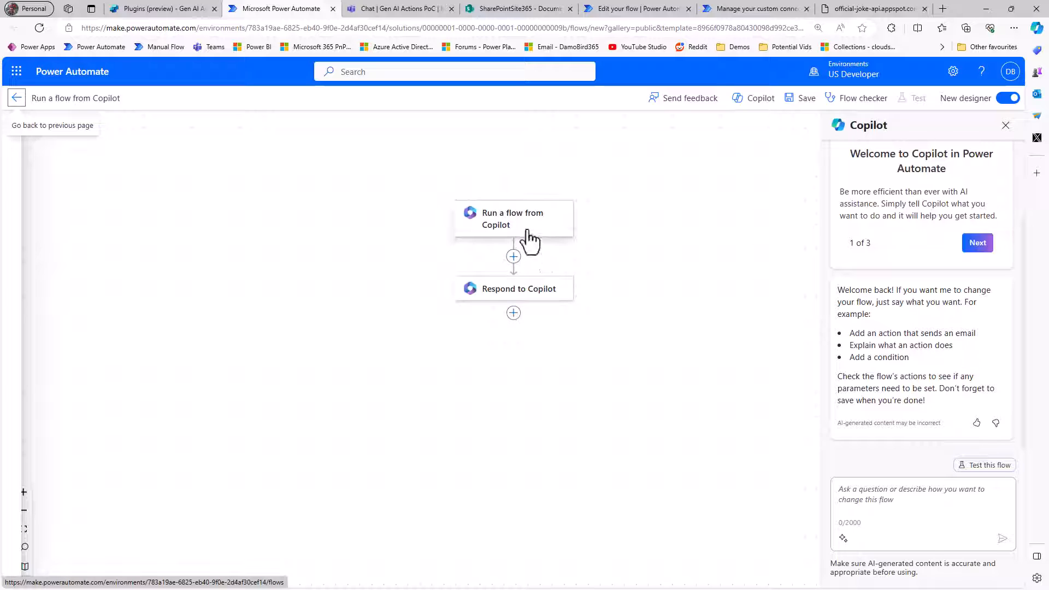
click(485, 230)
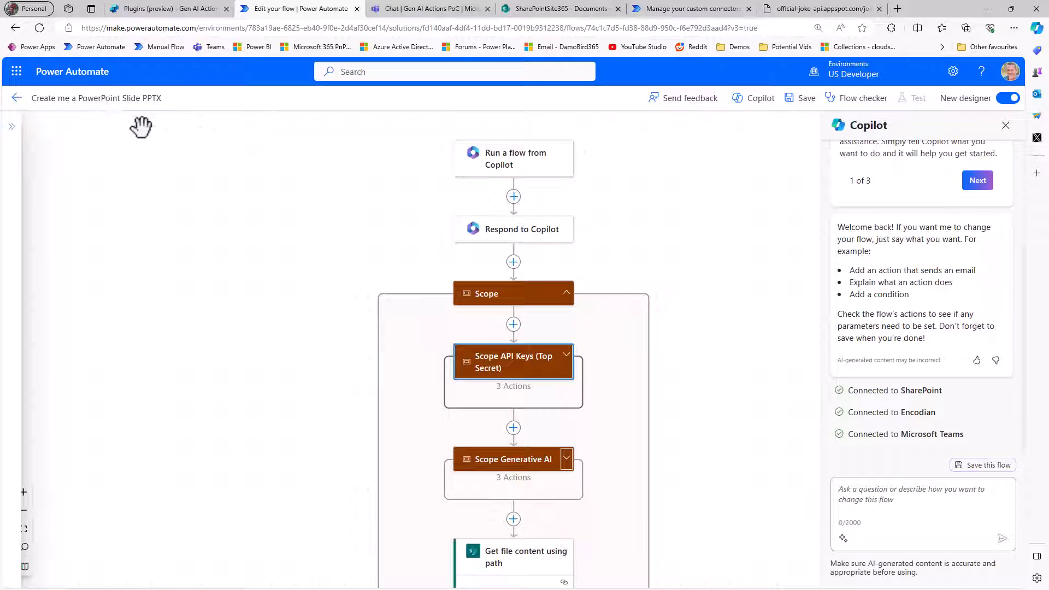
Examine the Email and Requirements inputs of the PowerPoint slide flow's Copilot trigger and the output of its Respond to Copilot action
click(532, 176)
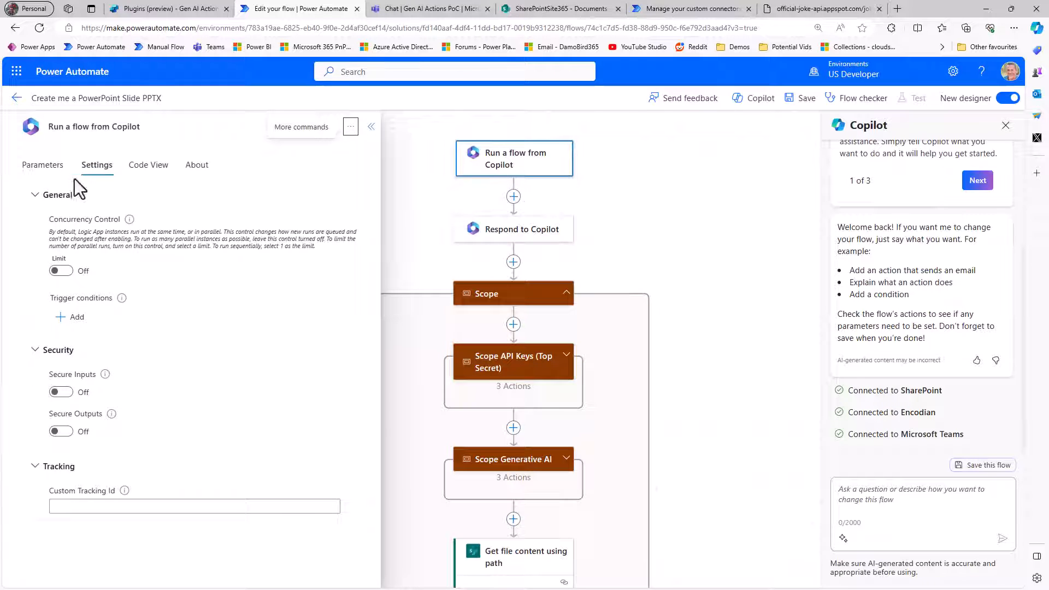
click(43, 170)
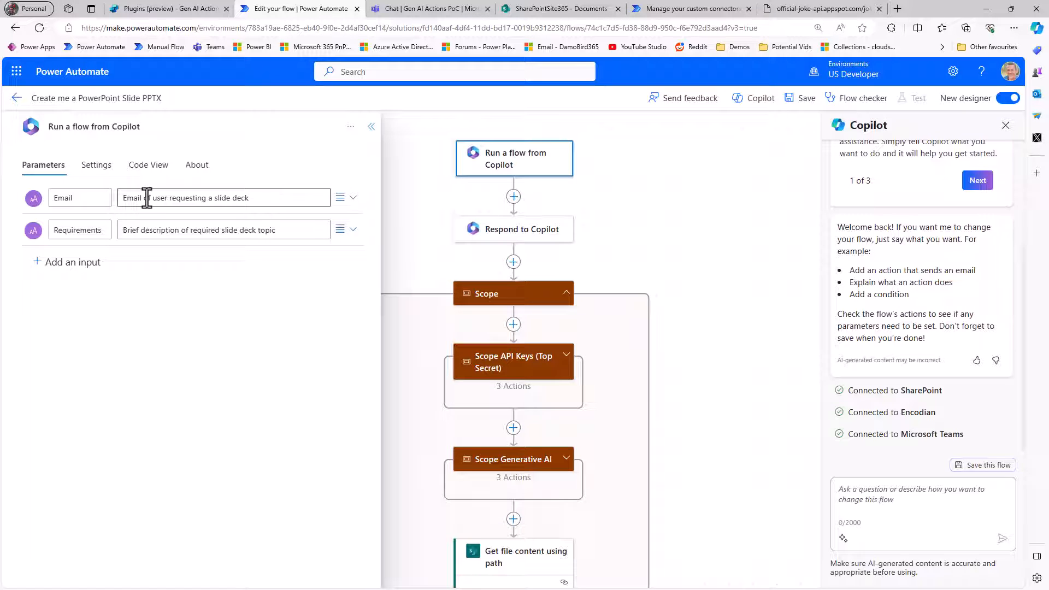
click(162, 230)
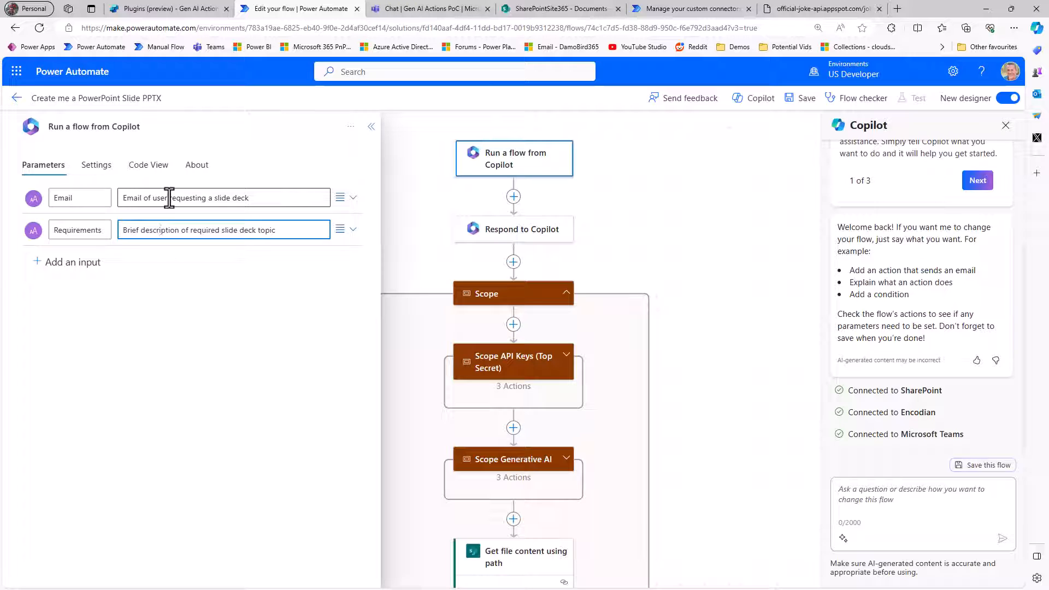
triple_click(269, 197)
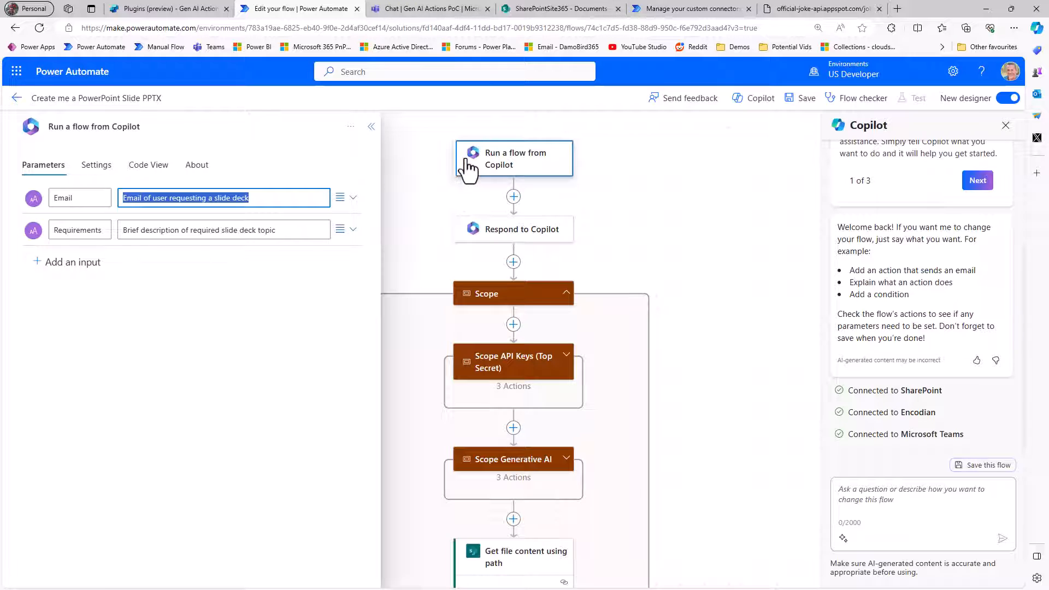
click(481, 232)
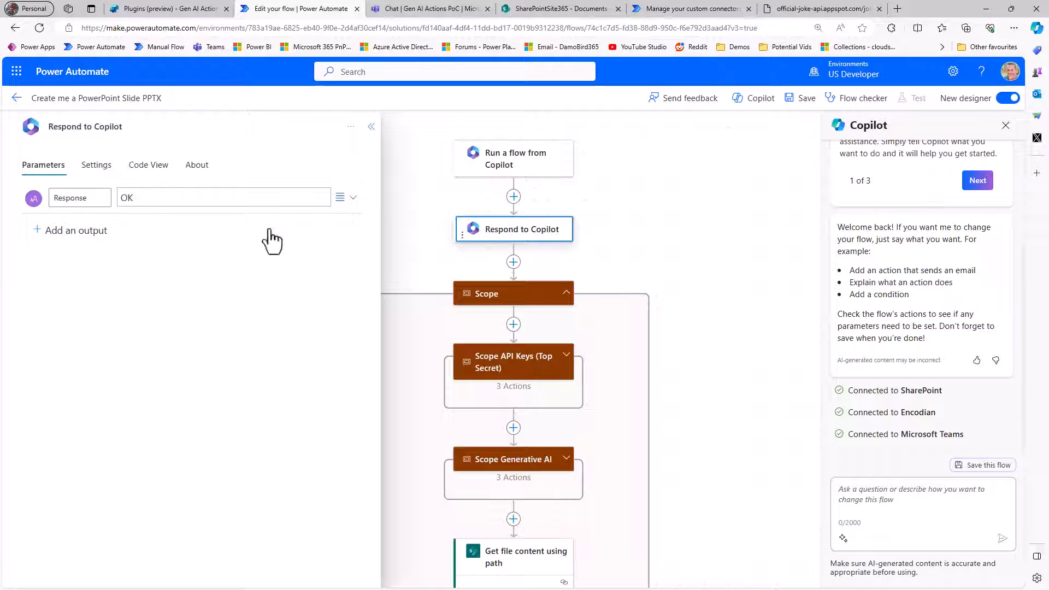
Look through the PowerPoint slide flow's actions, from the API key and generative AI scopes down to the final Teams message
drag(668, 277, 695, 177)
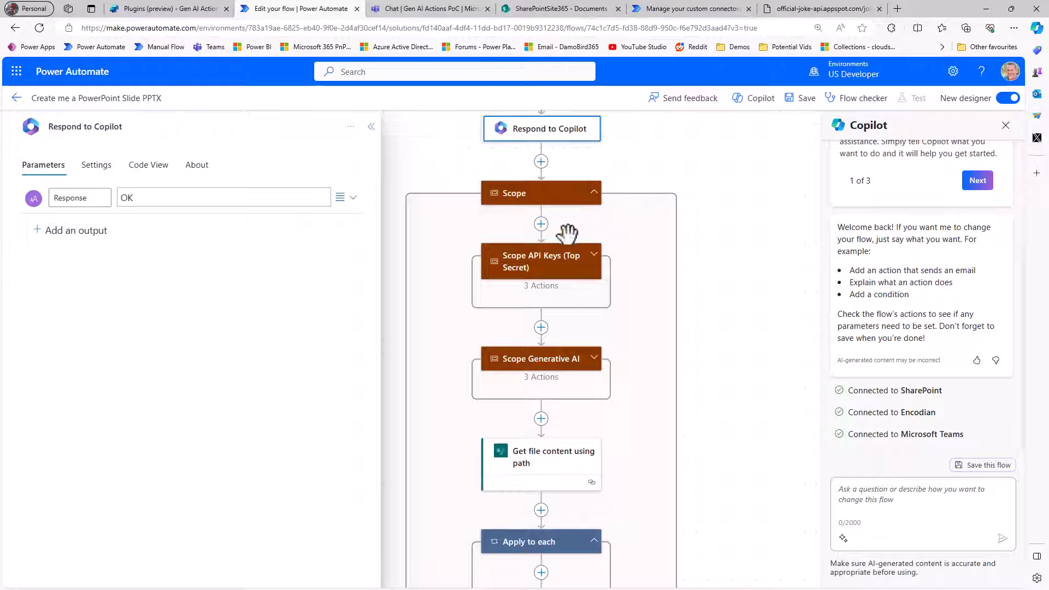
scroll(558, 382, down, 4)
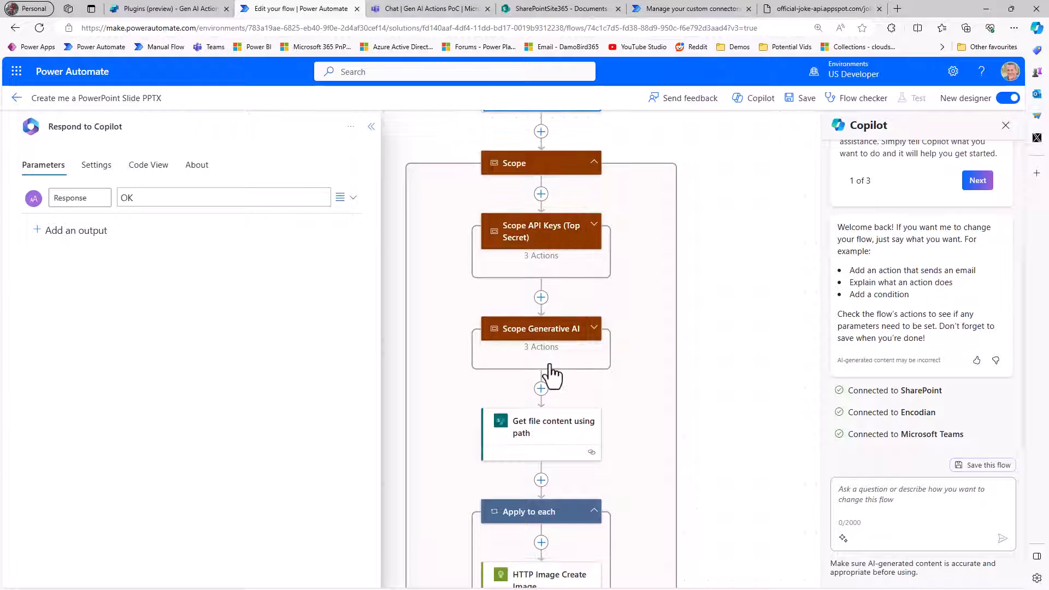
scroll(549, 372, down, 2)
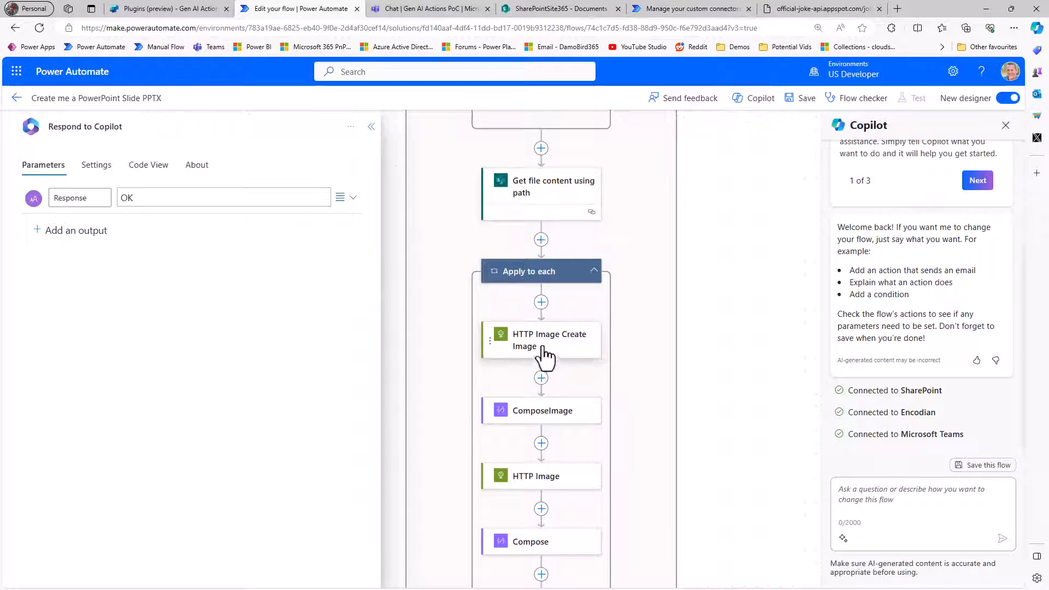
scroll(543, 353, down, 5)
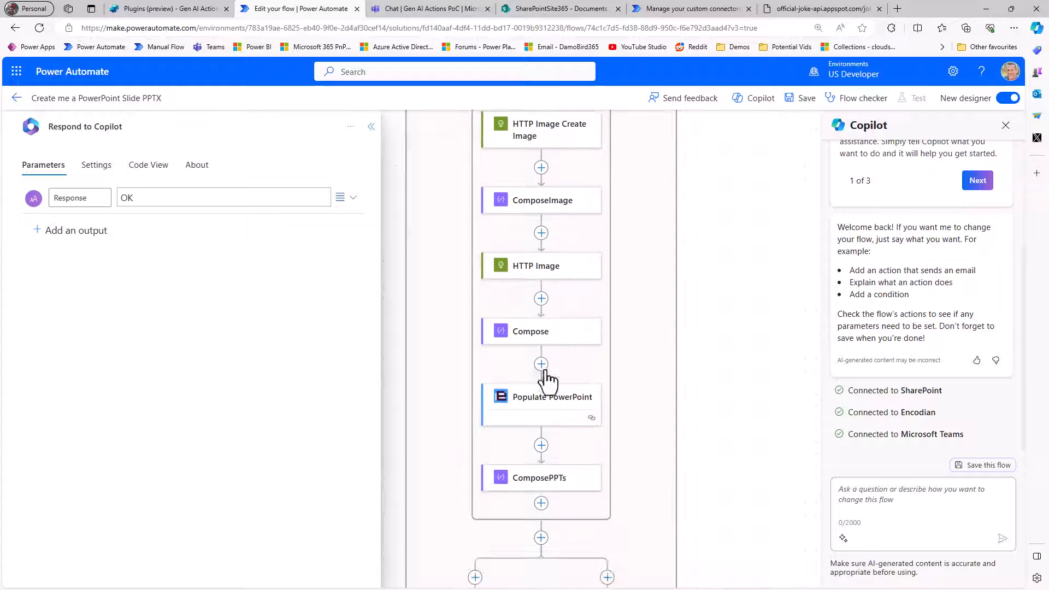
scroll(516, 413, down, 5)
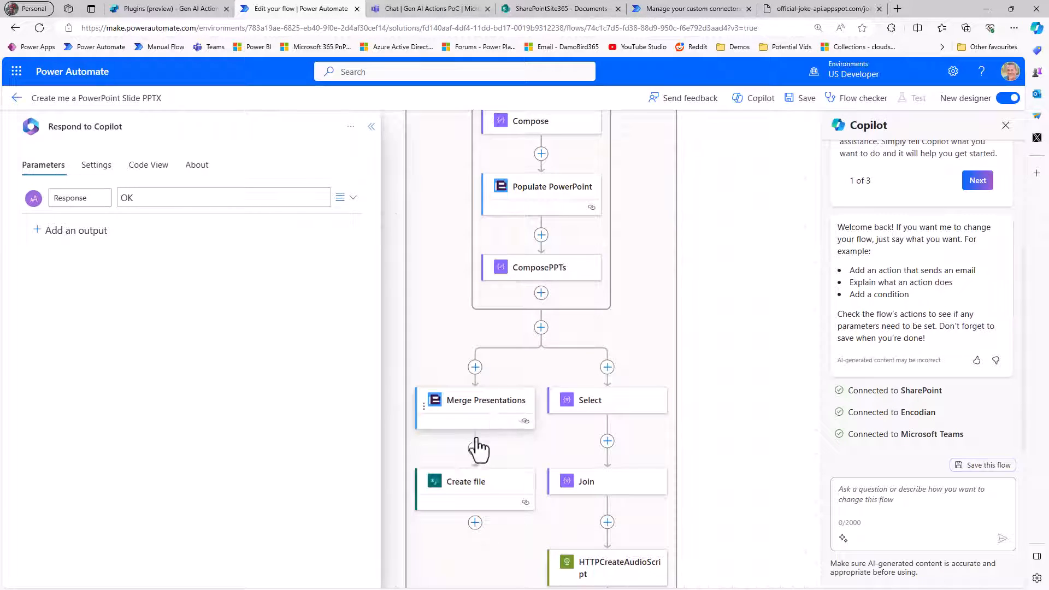
scroll(541, 478, down, 3)
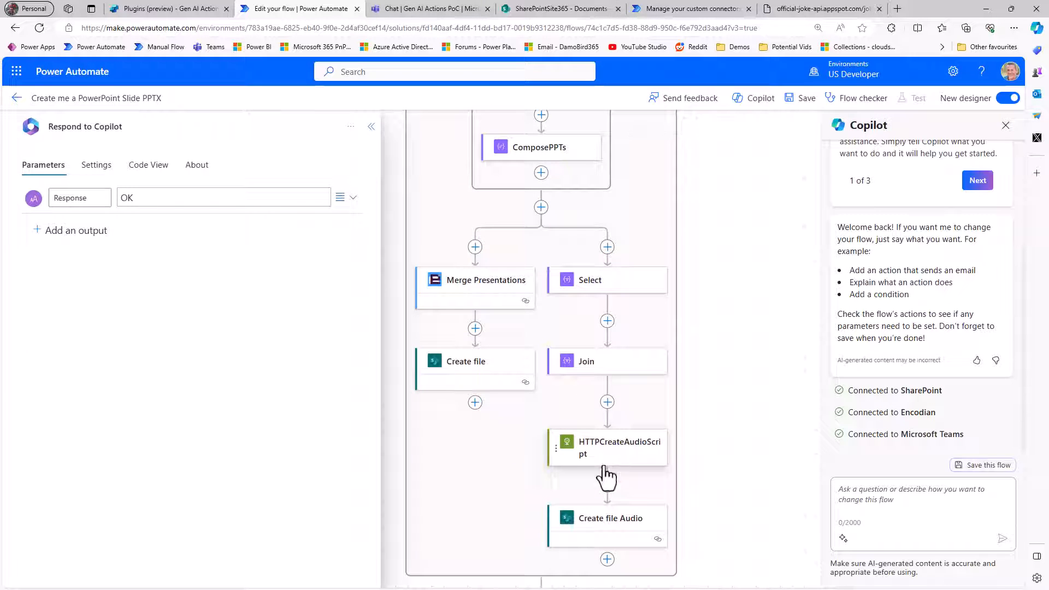
scroll(601, 533, down, 3)
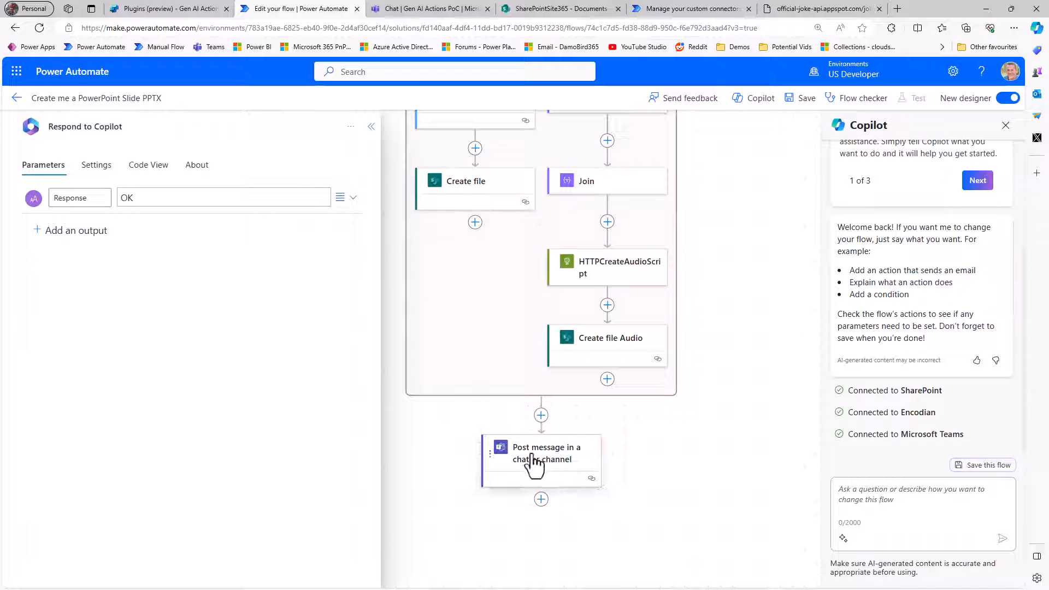
Inspect the parameters of the "Post message in a chat or channel" action and view its Post As options, leaving the selection as it is
click(540, 460)
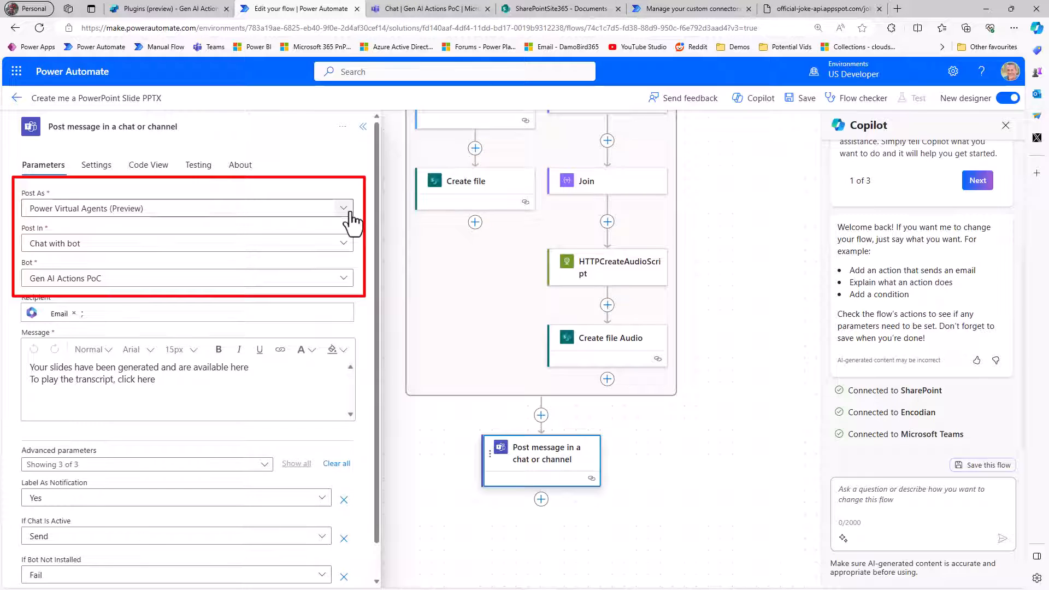
click(109, 210)
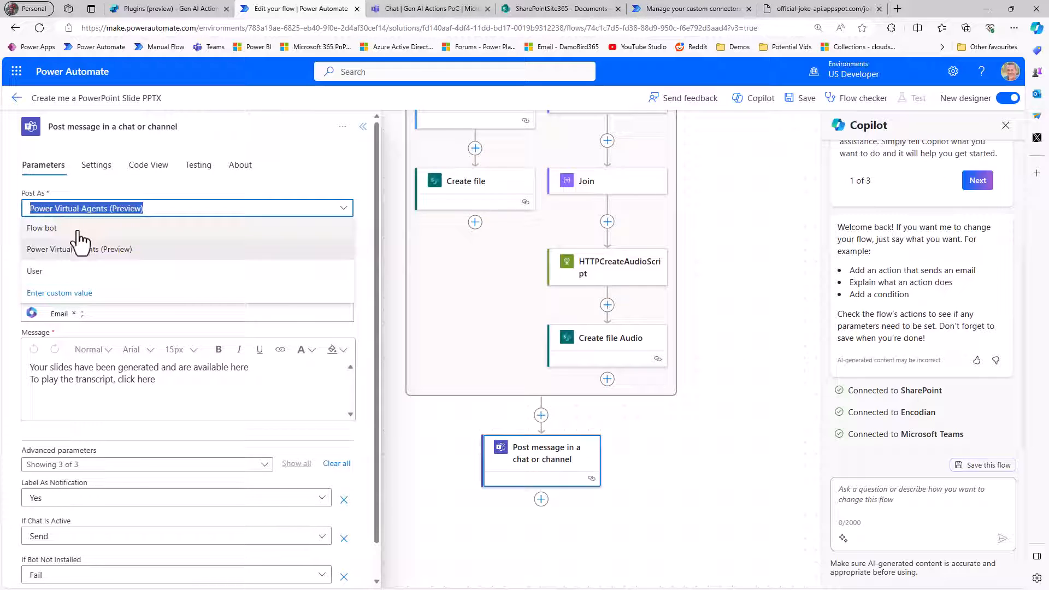
click(305, 175)
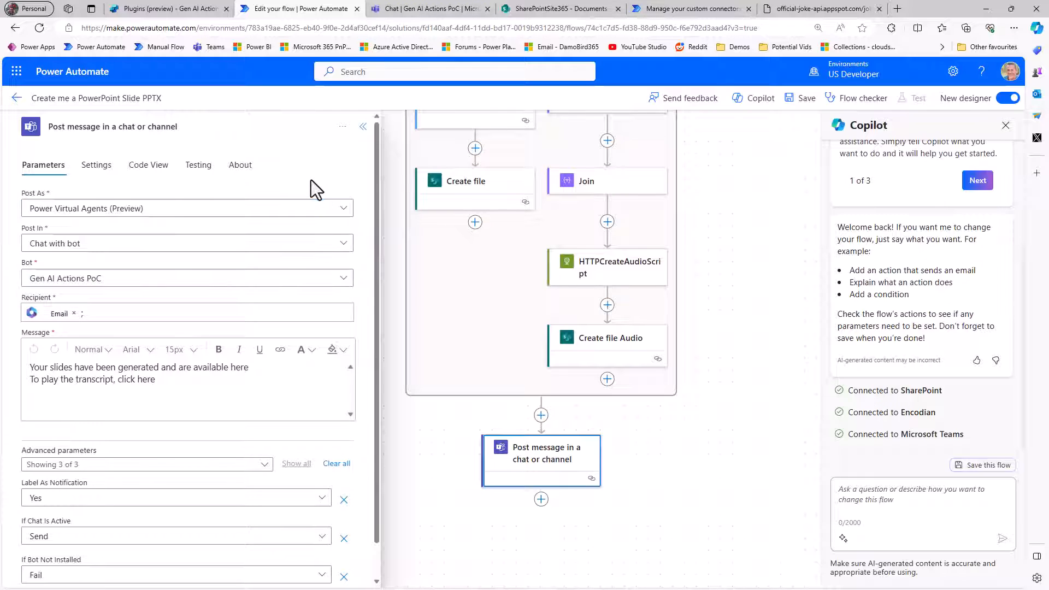
Check the Teams message action's Post In options, keeping the selection, and inspect the address behind the transcript link in its message
click(91, 246)
click(367, 196)
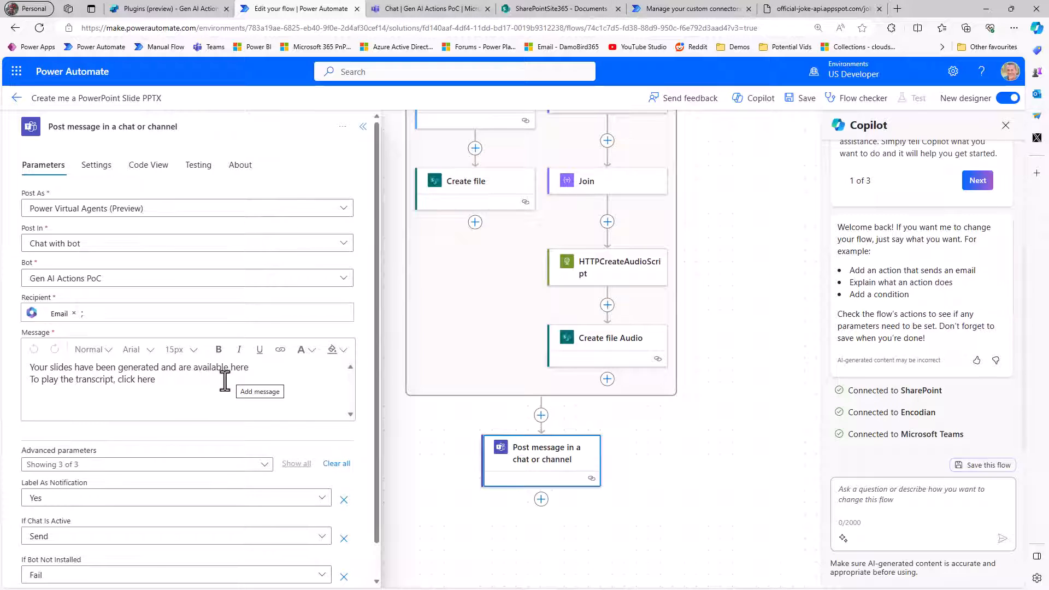
click(146, 380)
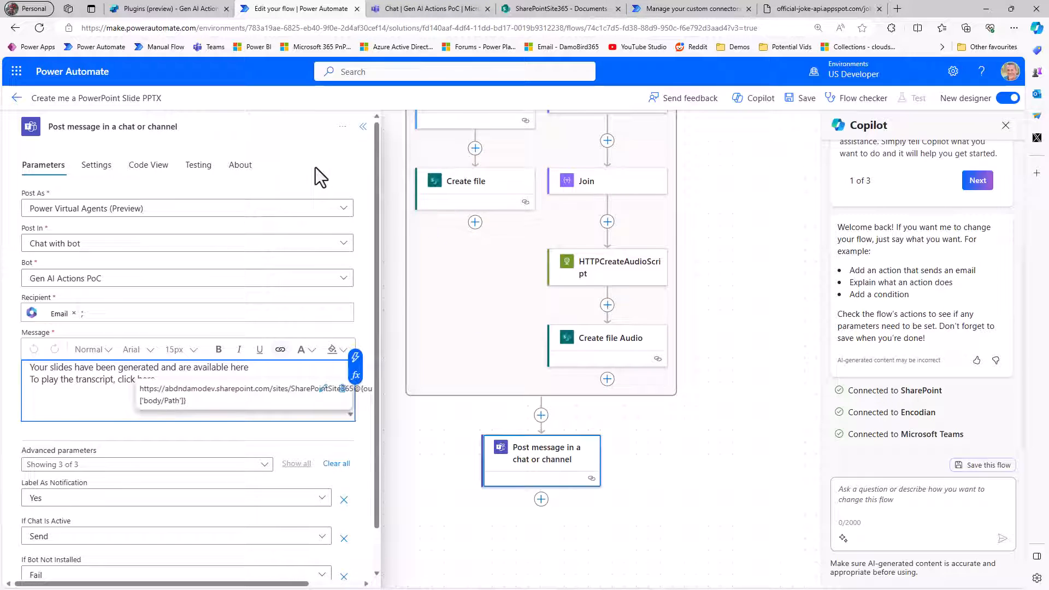
Switch to Copilot Studio, refresh the available actions, and take the "Create me a PowerPoint Slide PPTX" flow through to its review
click(176, 9)
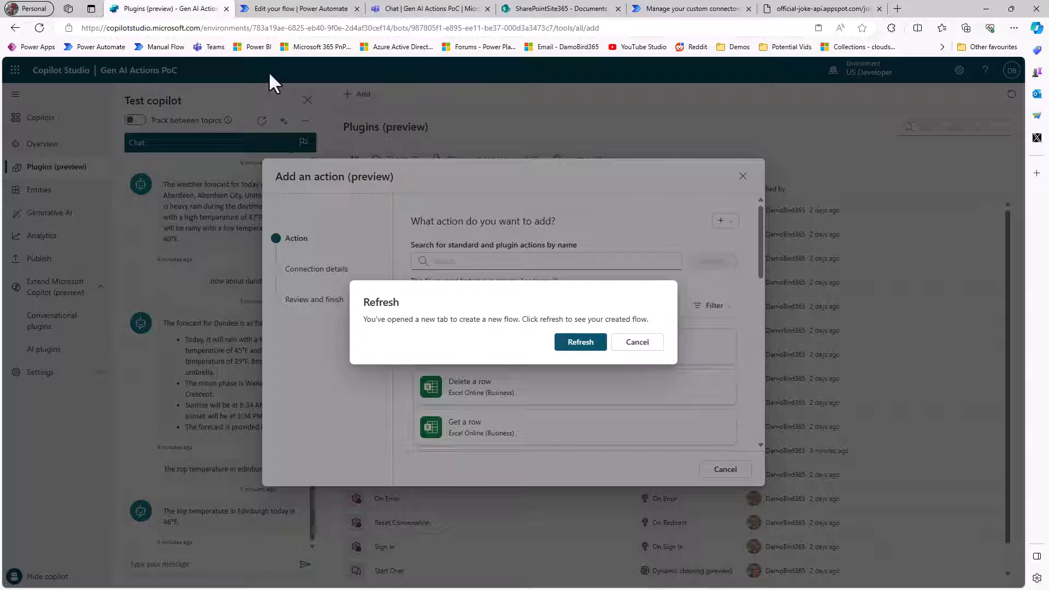
click(580, 342)
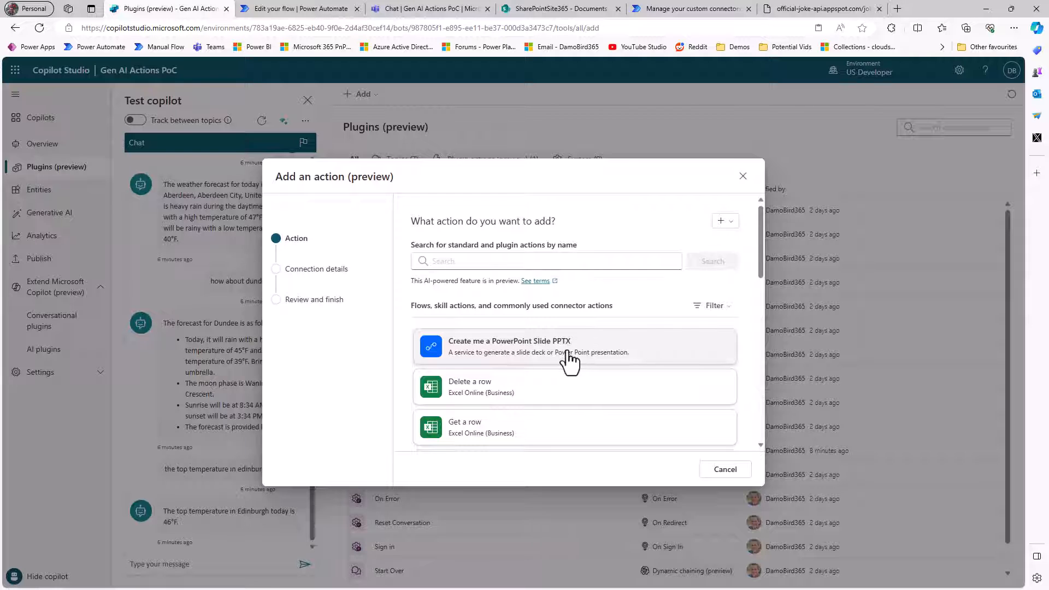
click(487, 261)
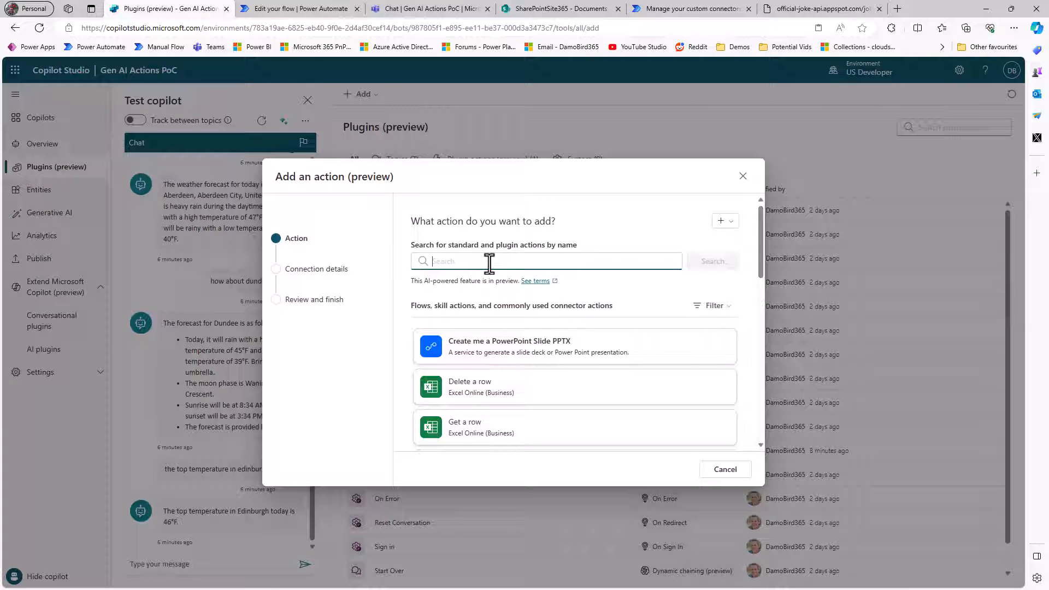
click(713, 306)
click(494, 356)
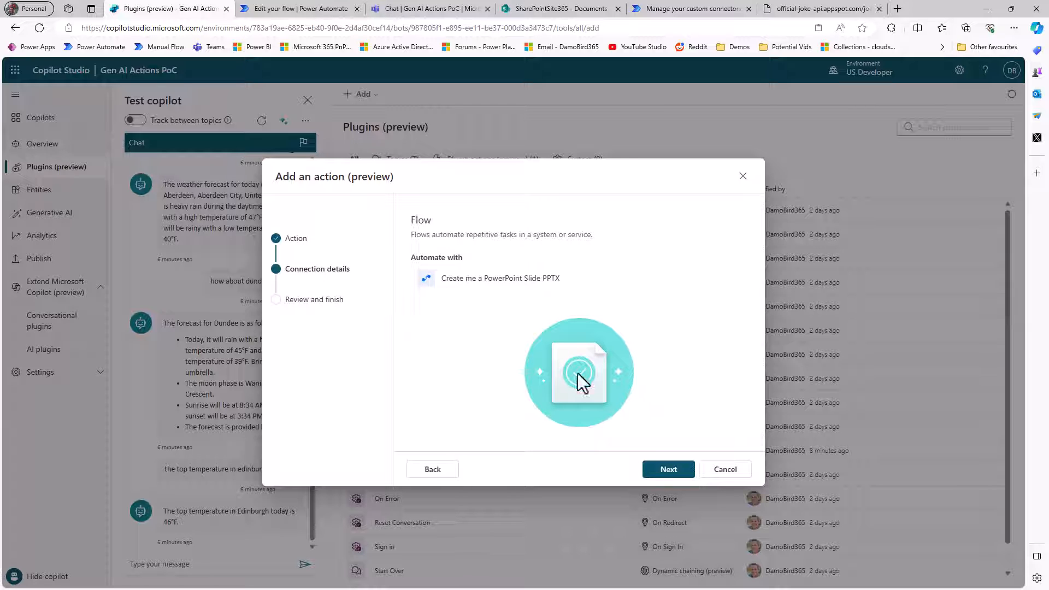
click(668, 470)
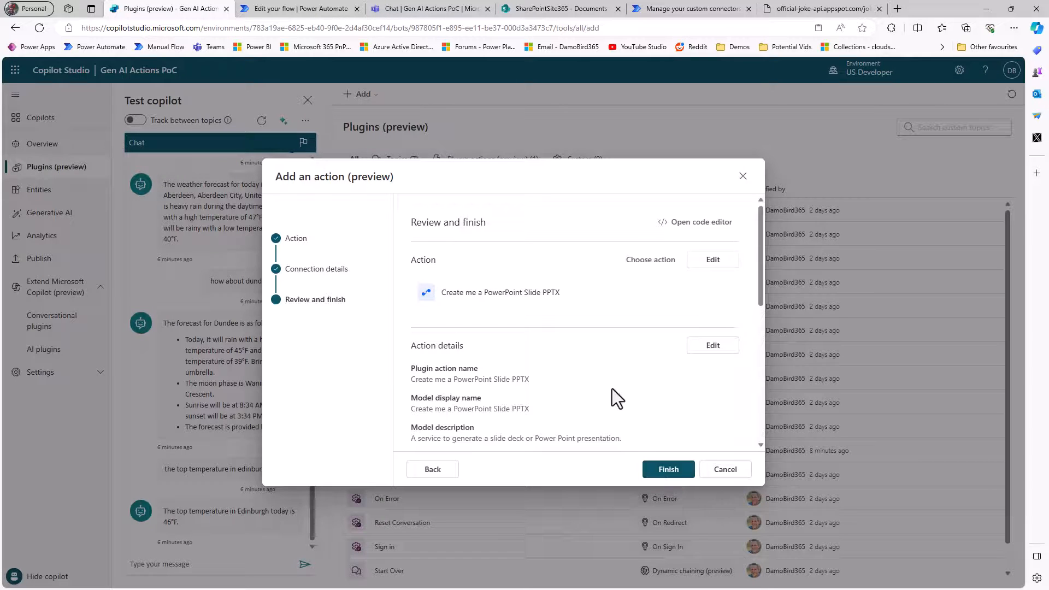
Review the PowerPoint slide action's model description, inputs, outputs and dynamic chaining setting
scroll(612, 389, down, 1)
drag(623, 361, 409, 365)
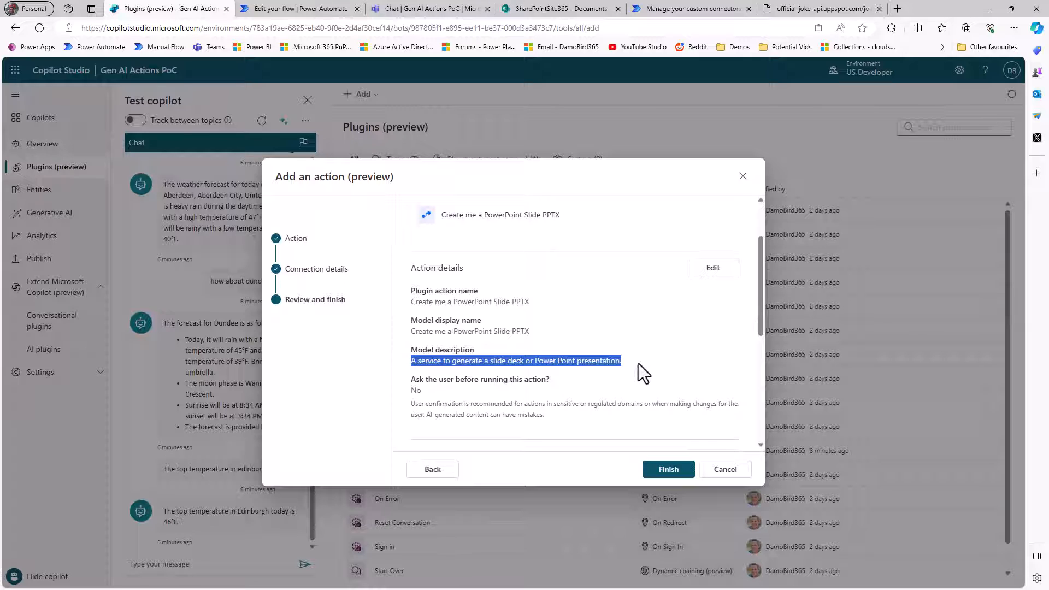
scroll(638, 363, down, 3)
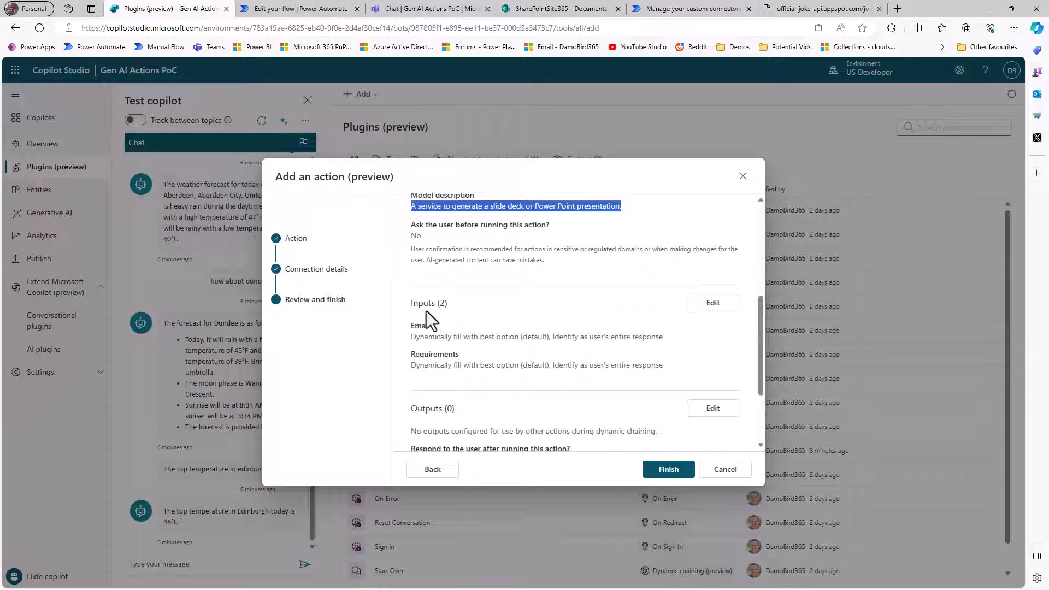
scroll(432, 366, down, 2)
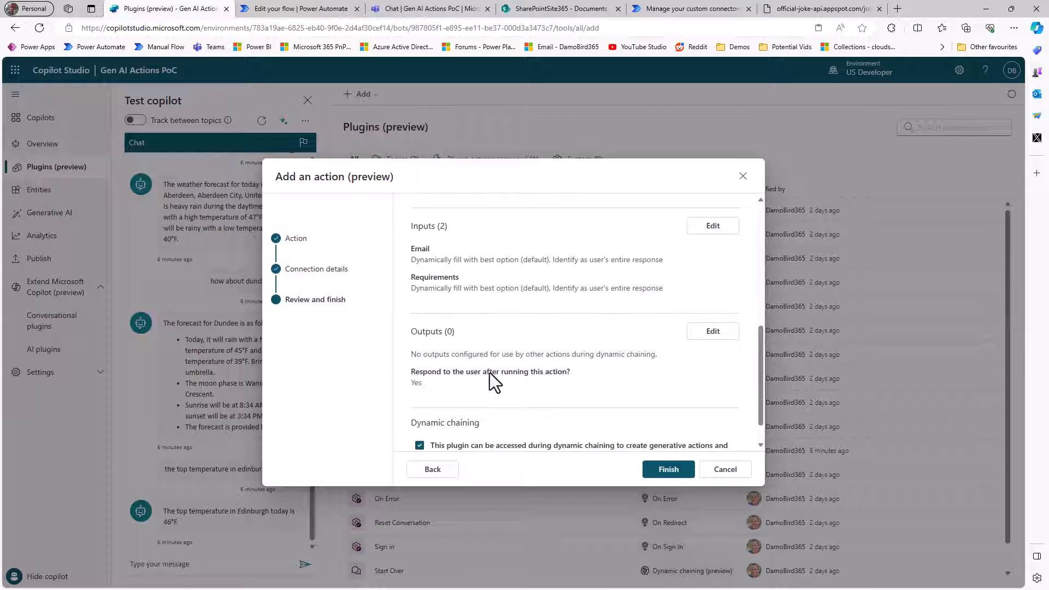
Edit the PowerPoint slide action's inputs so that the Email input uses "Set as a value"
click(714, 228)
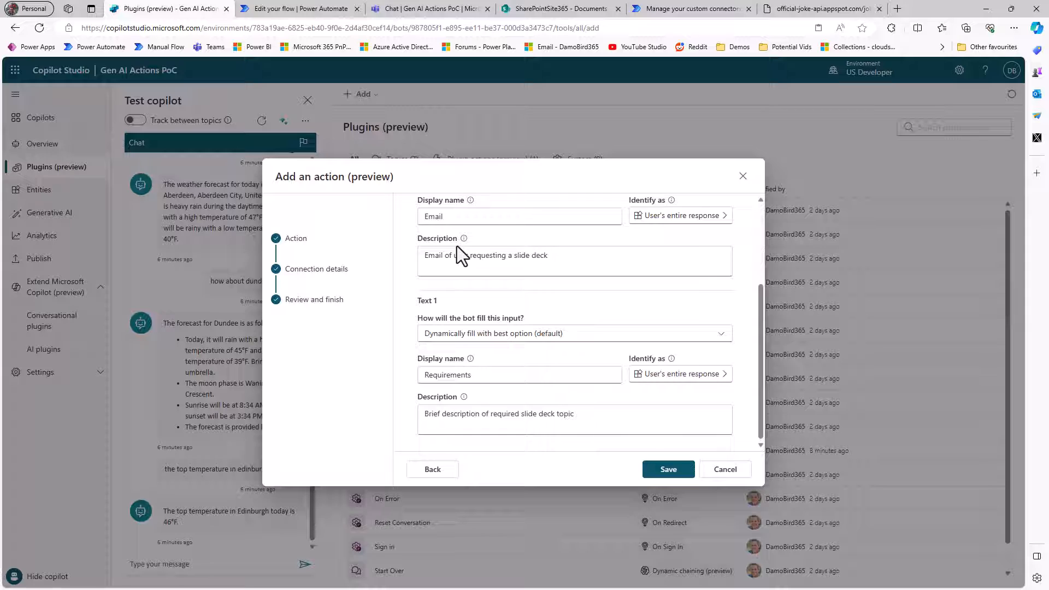
scroll(457, 246, up, 2)
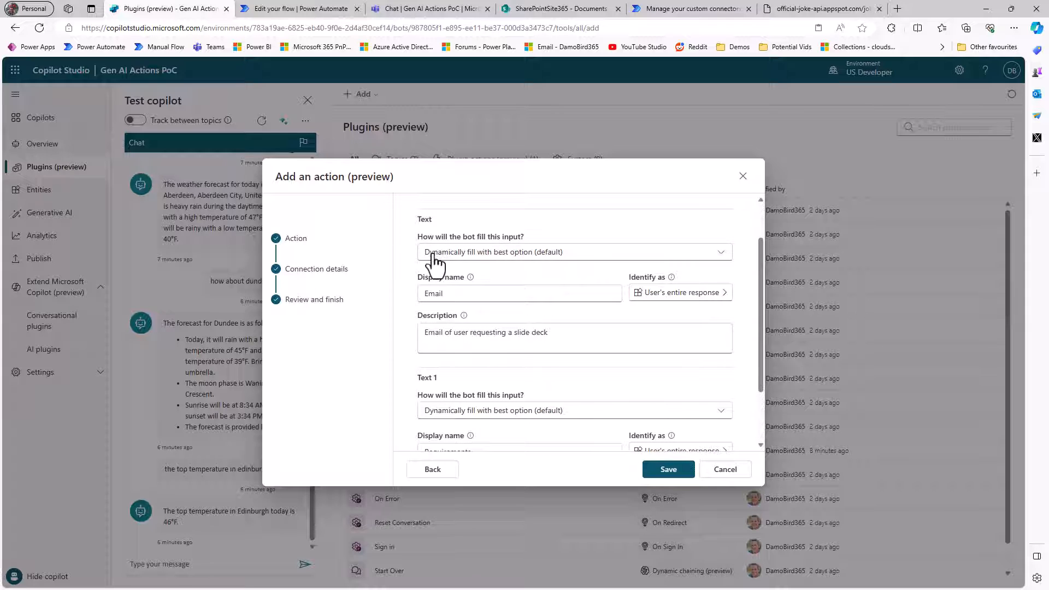
click(479, 253)
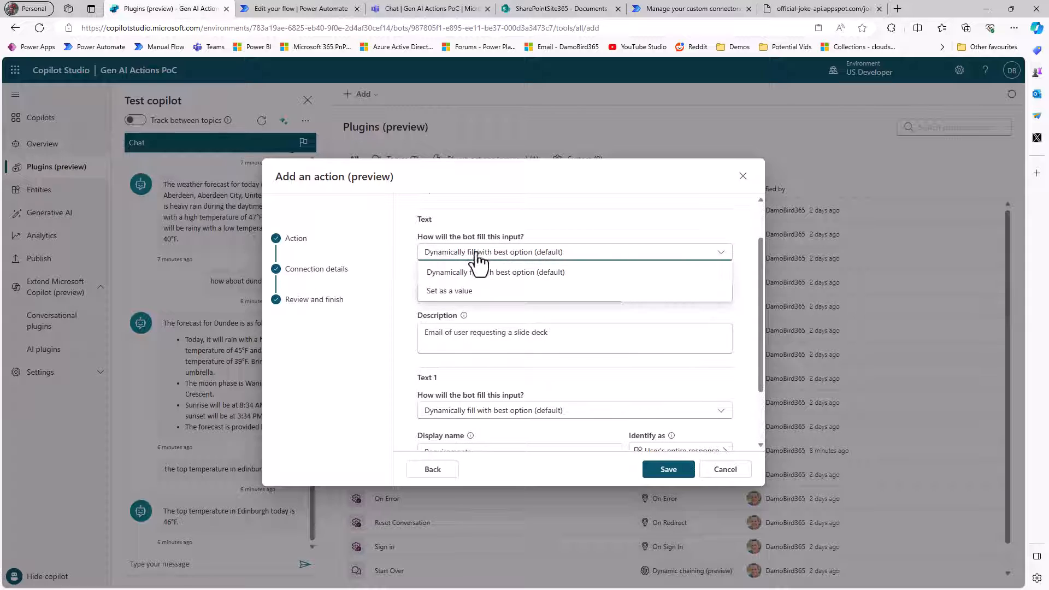
click(467, 293)
click(583, 348)
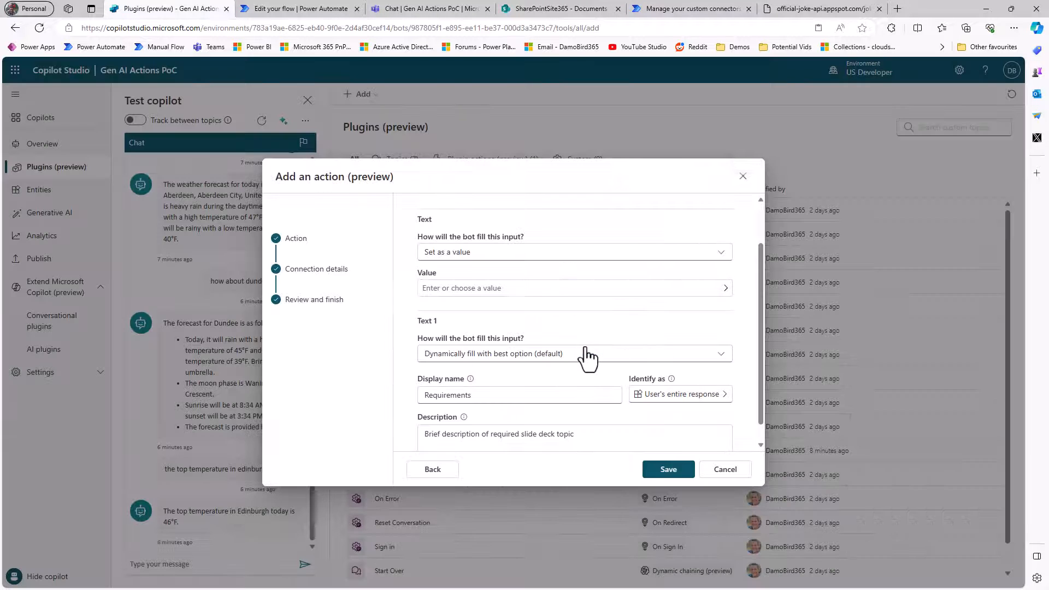
Search the system variables for "user", assign User.Email as the Email input's value, and save the inputs
click(726, 289)
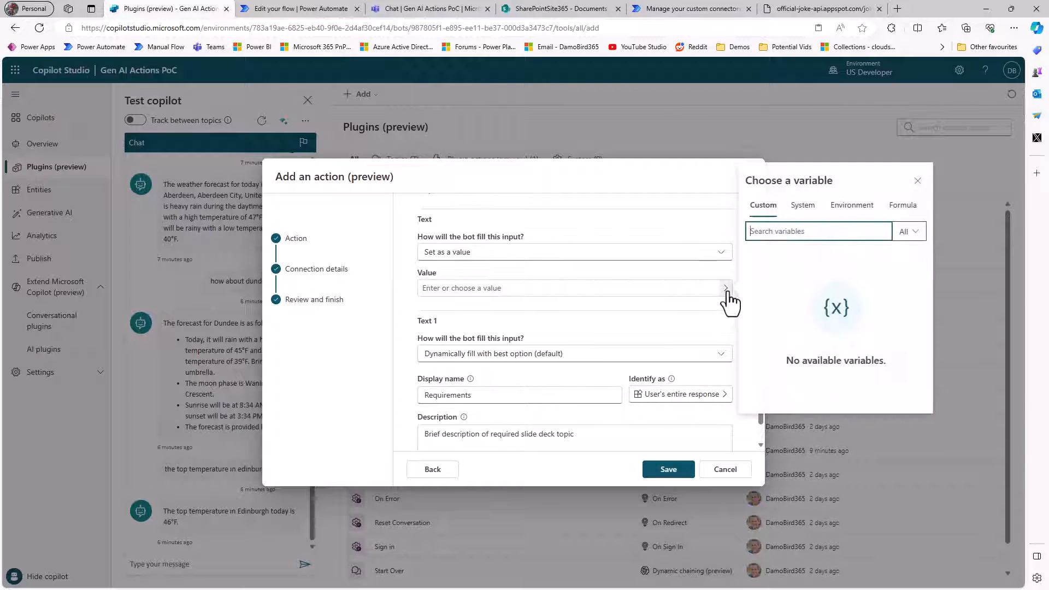
click(802, 207)
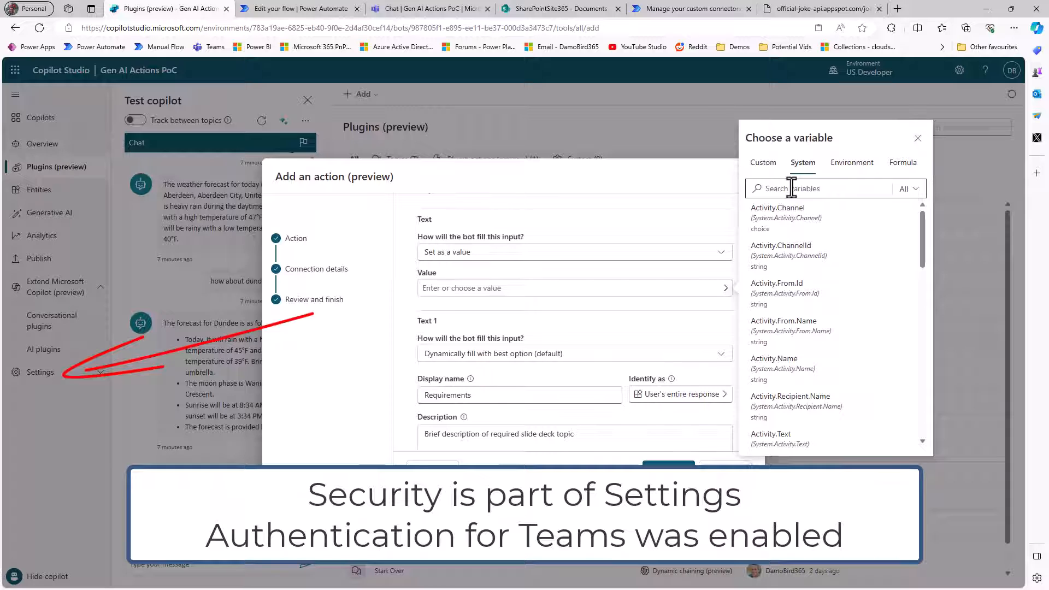
click(792, 188)
text(user)
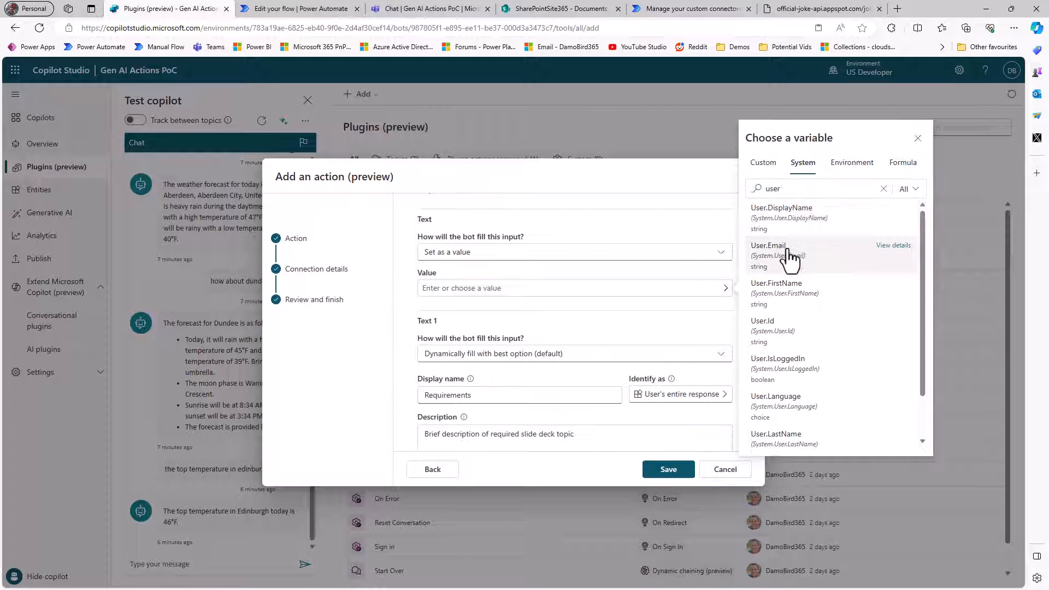
click(790, 260)
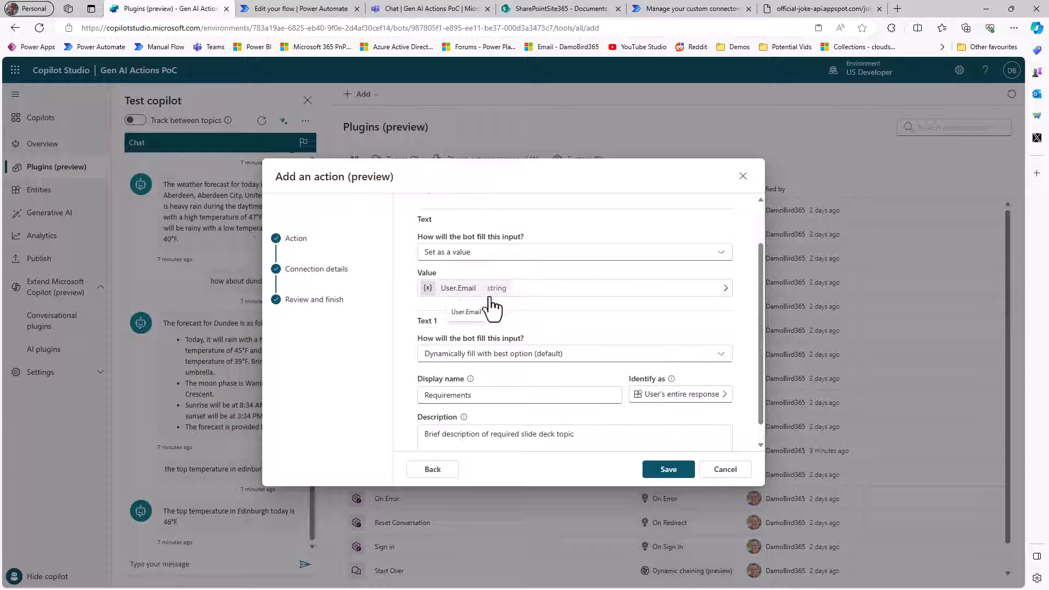
click(669, 470)
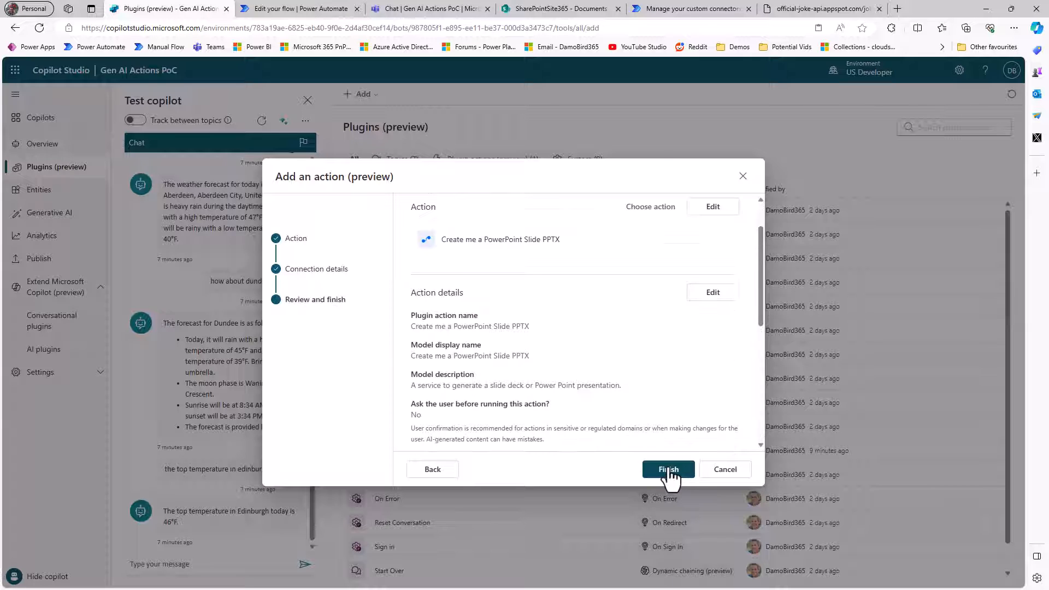
Finish adding the PowerPoint slide action and show only the plugin actions in the plugins list
click(669, 469)
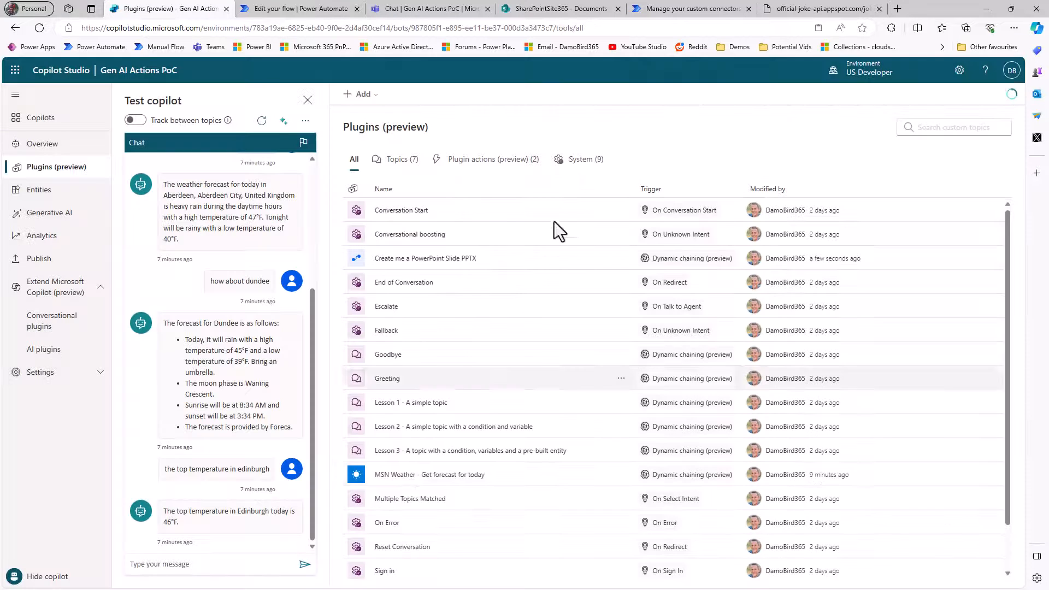
click(509, 159)
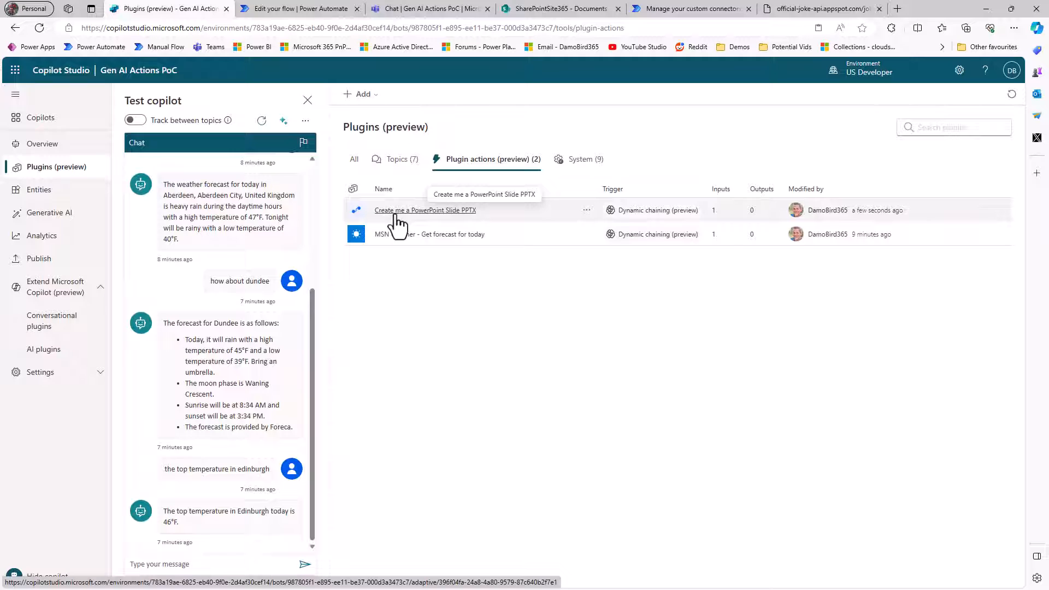
click(227, 564)
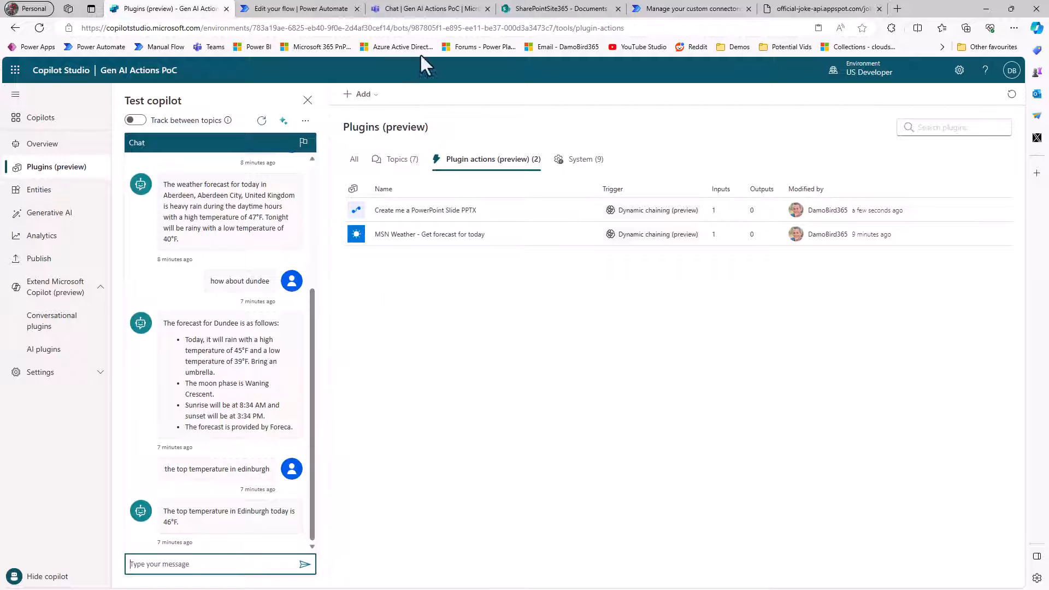
Switch to the Gen AI Actions PoC chat in Teams, ask "what is the weather", and give "aberdeen" as the location
click(426, 11)
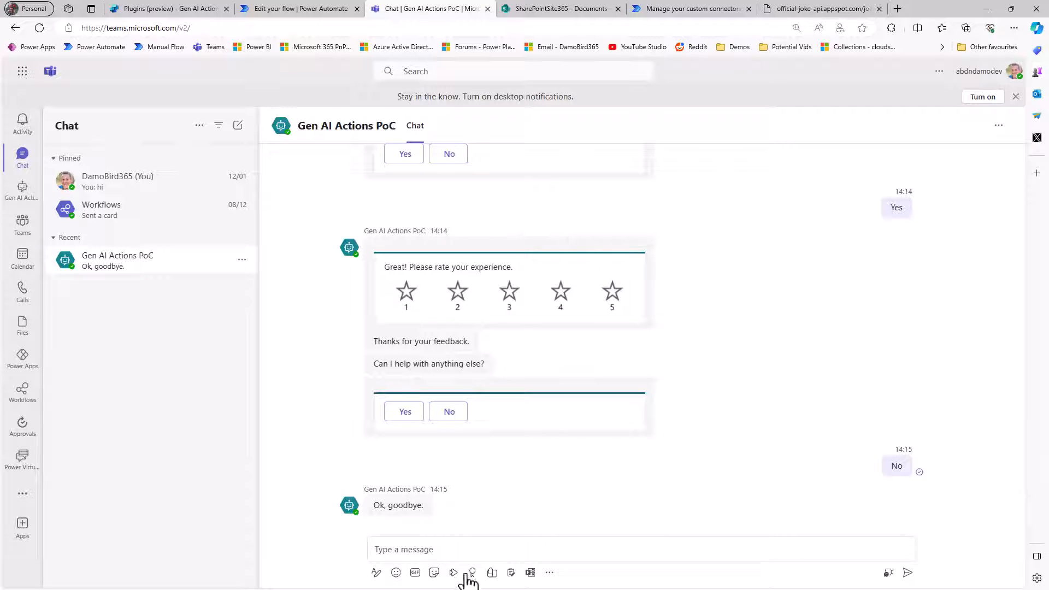
click(456, 549)
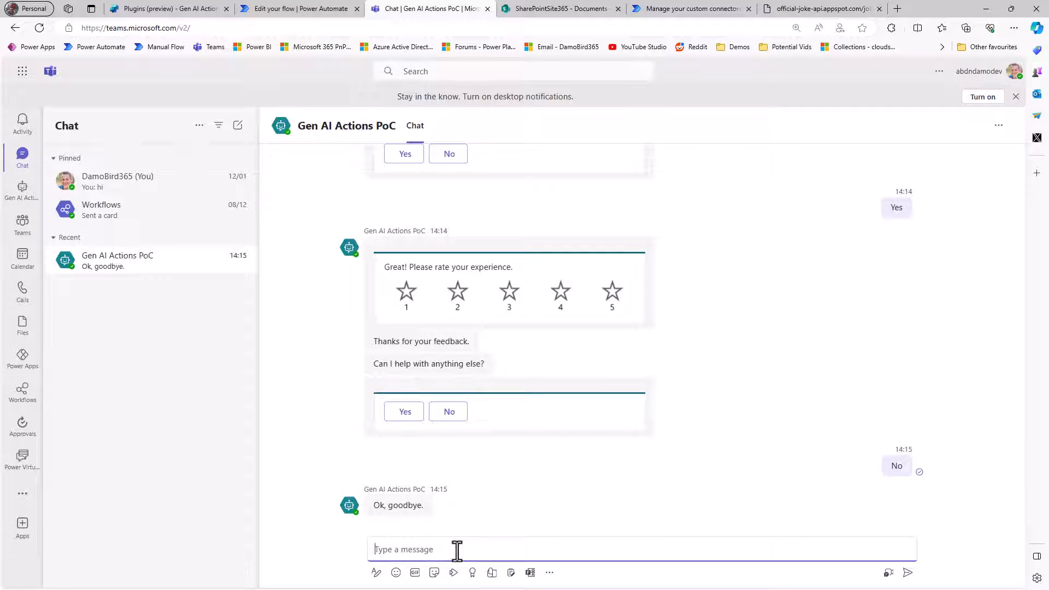
text(what is the weather)
key(Return)
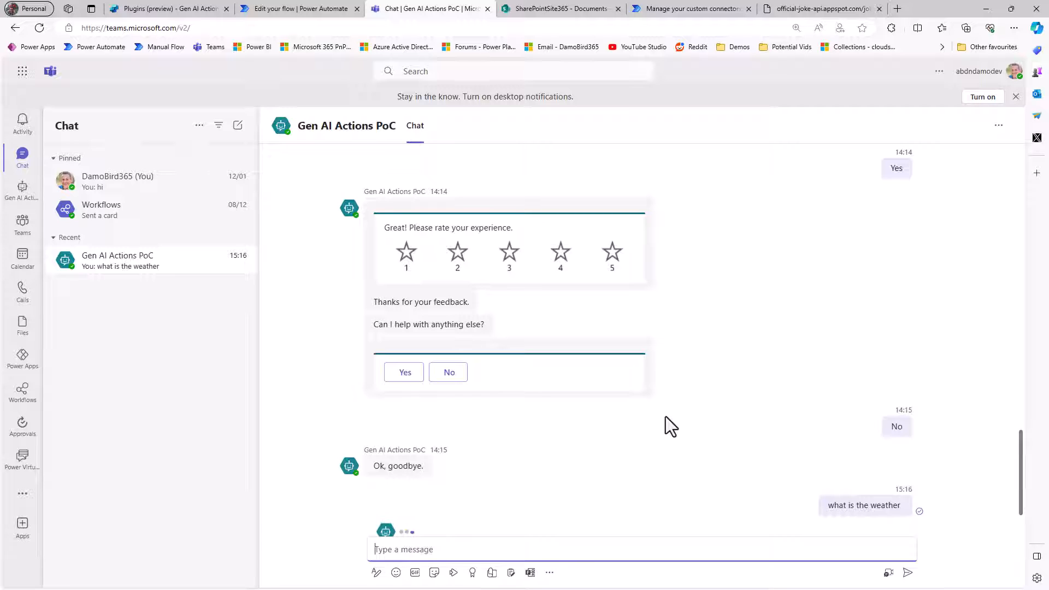
text(a)
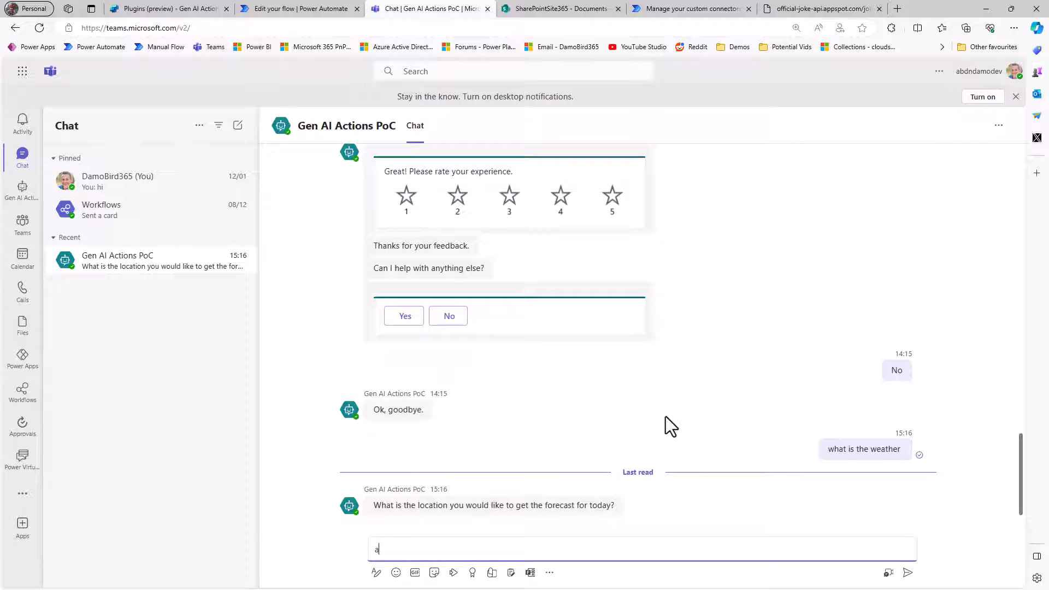
text(berdeen)
key(Return)
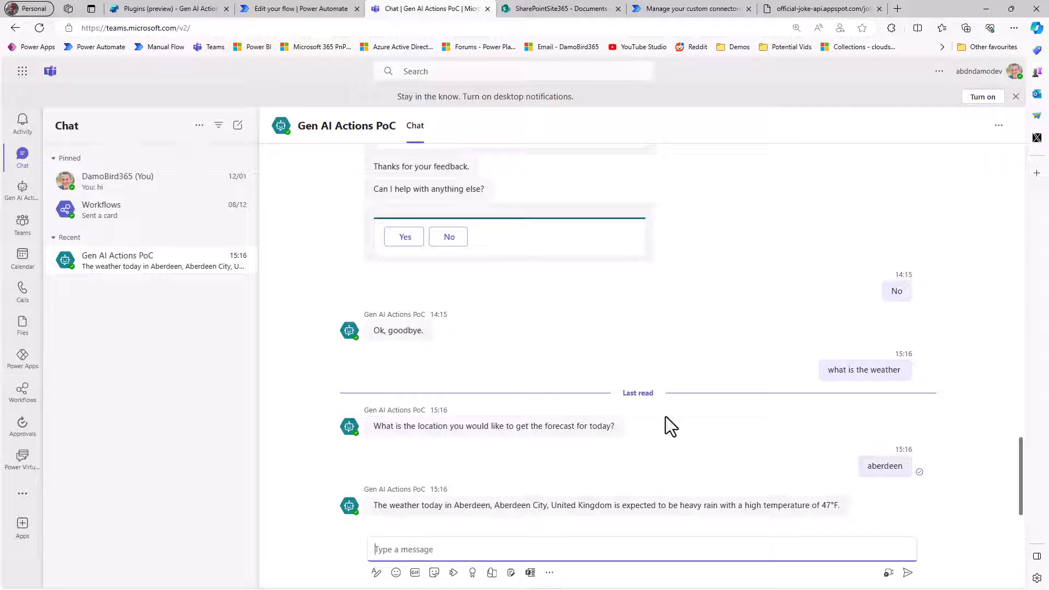
Ask "can you create me a power point deck?" and give the topic "about the history of the HMT theatre in Aberdeen and Pantos on a 5 page slide deck"
text(can you create me a power point deck?)
key(Return)
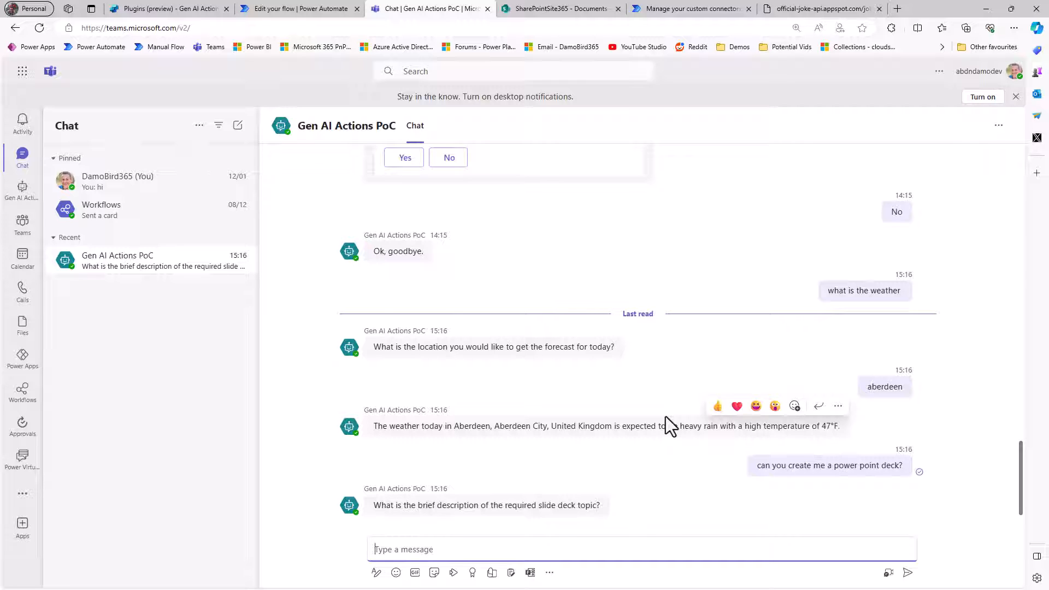
text(about the history of the HMT theate)
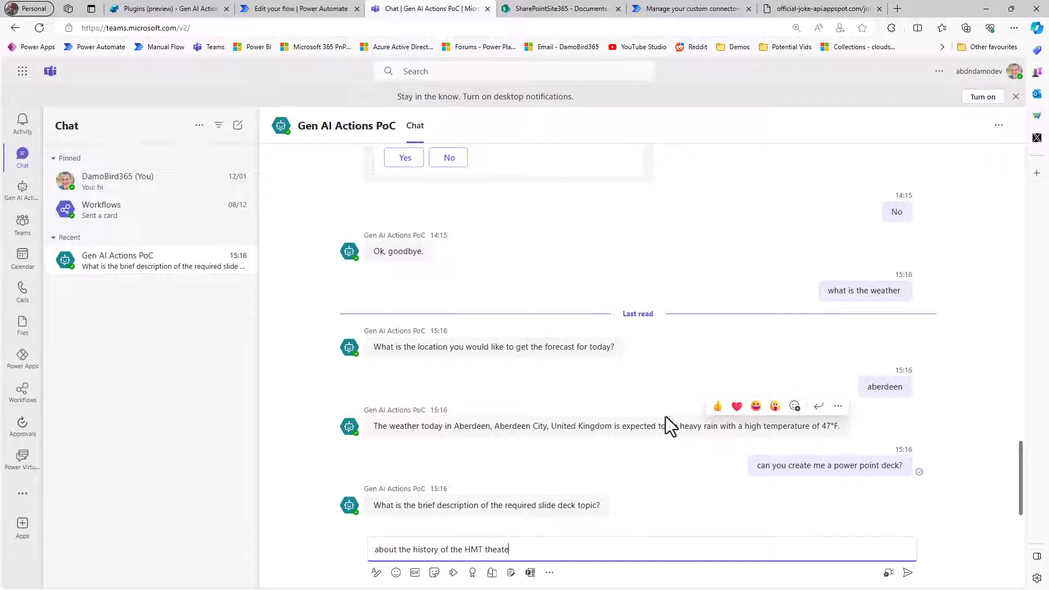
text(re in Aberdeen and Pantos on a 5 page slide deck)
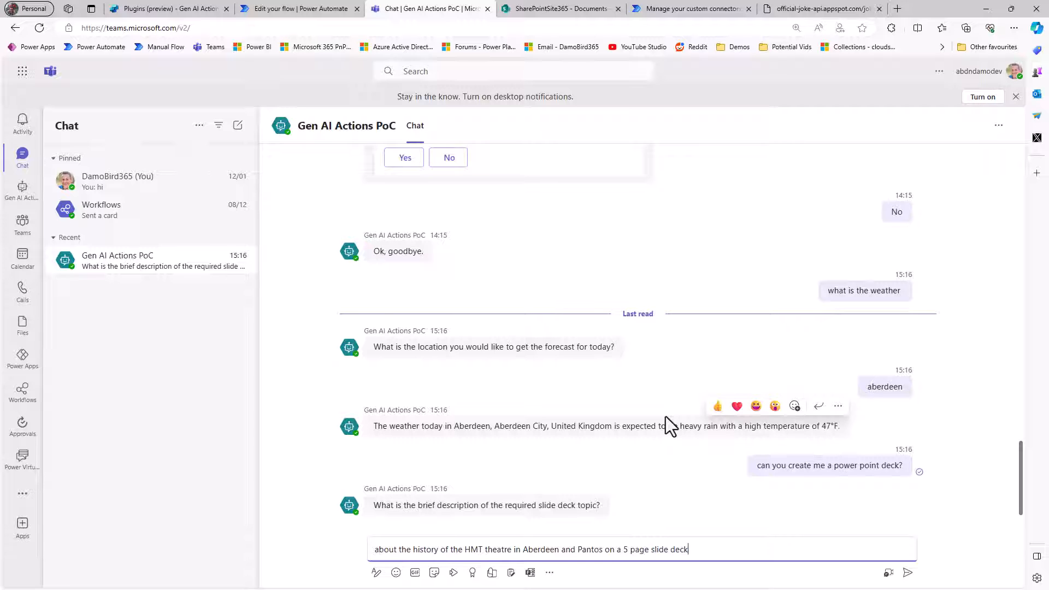
key(Return)
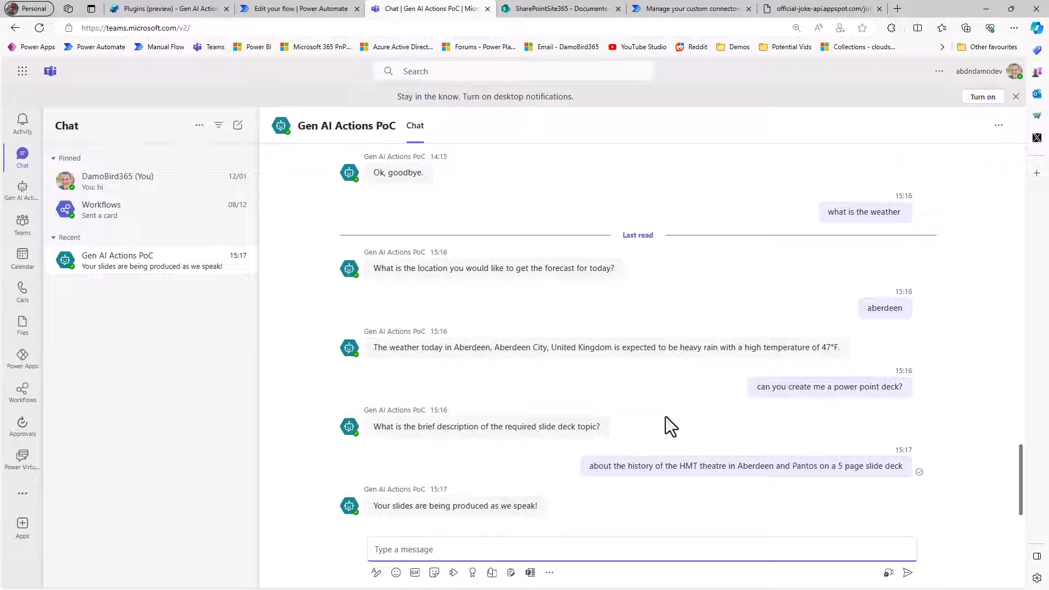
Return to Power Automate, leave the flow editor, open the PowerPoint slide flow's latest run, and expand its Scope to check progress
click(295, 9)
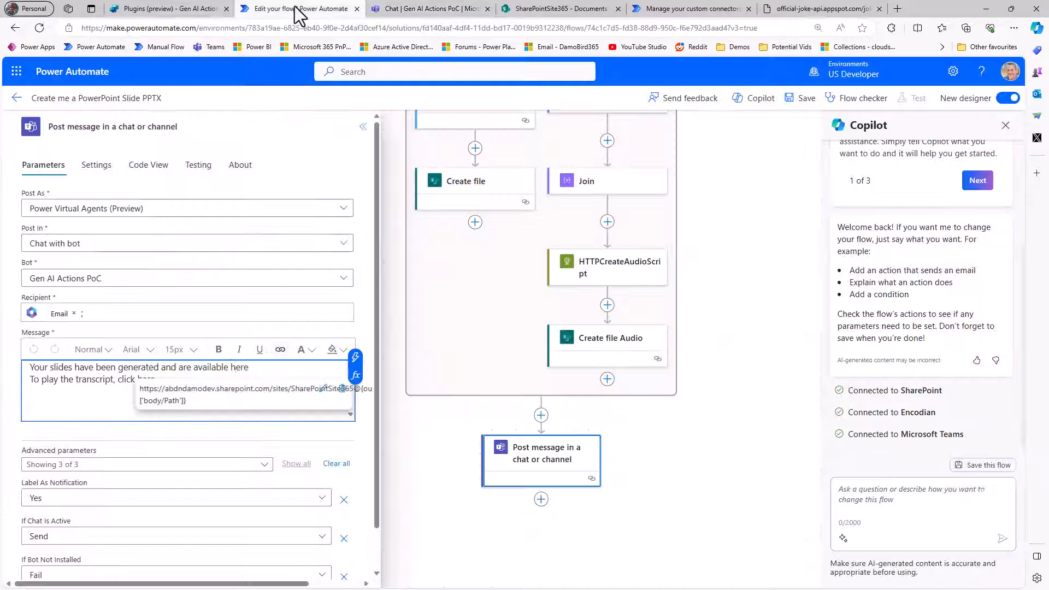
click(17, 99)
click(565, 117)
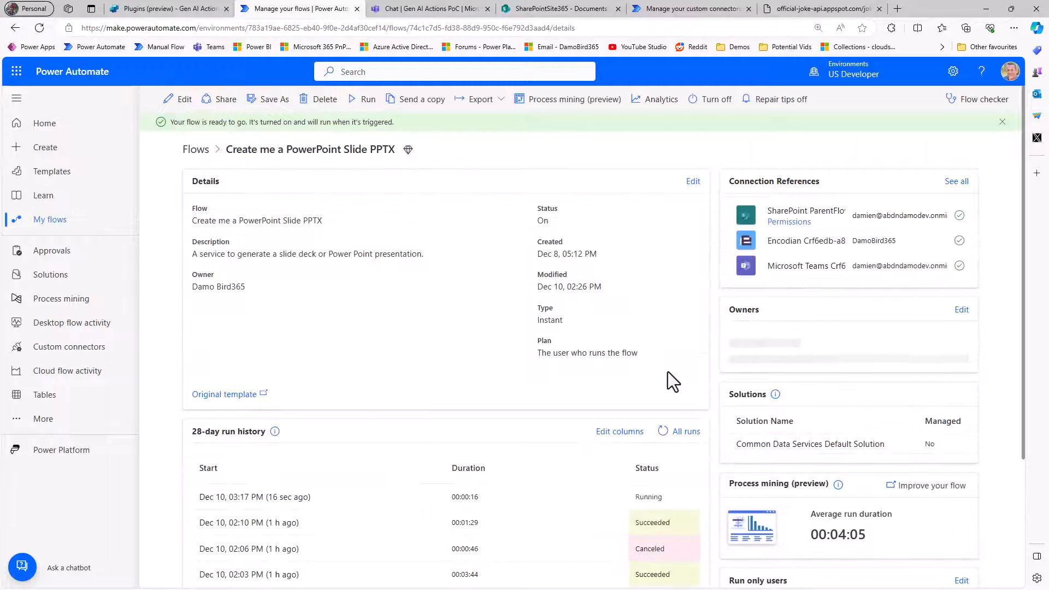
click(269, 501)
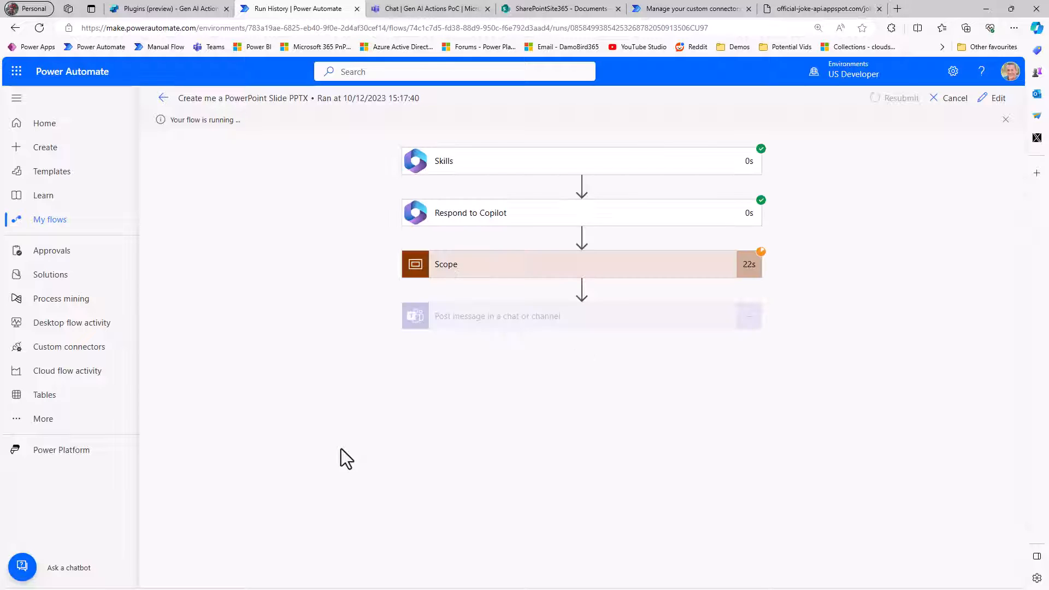
click(514, 284)
scroll(585, 333, down, 4)
scroll(589, 273, up, 3)
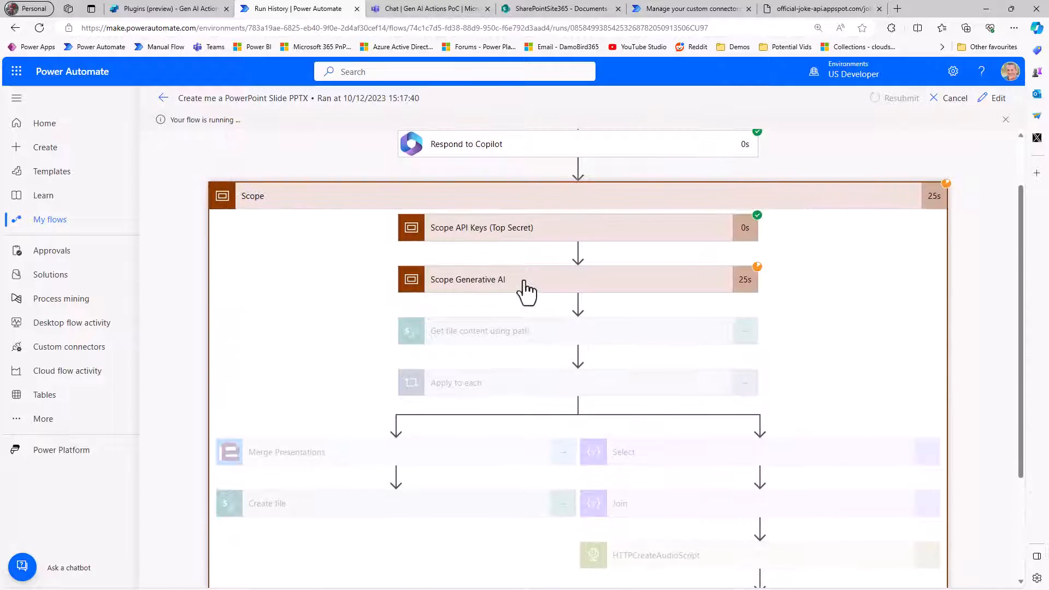
Expand Scope Generative AI and the Skills trigger in the running flow, read the full Requirements output, and check the remaining actions' progress
click(524, 282)
scroll(529, 339, down, 1)
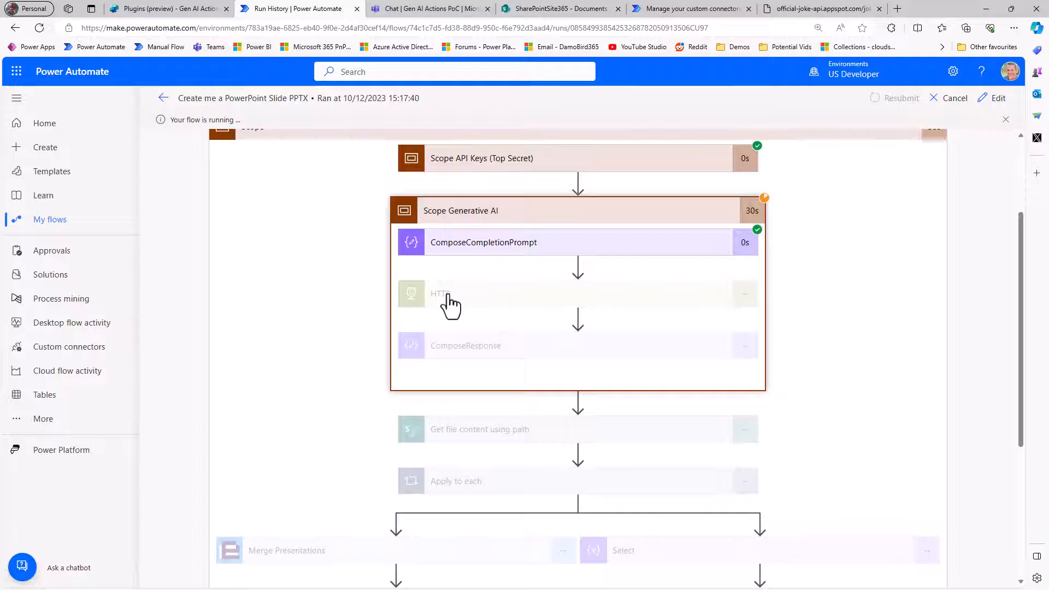
scroll(453, 312, up, 2)
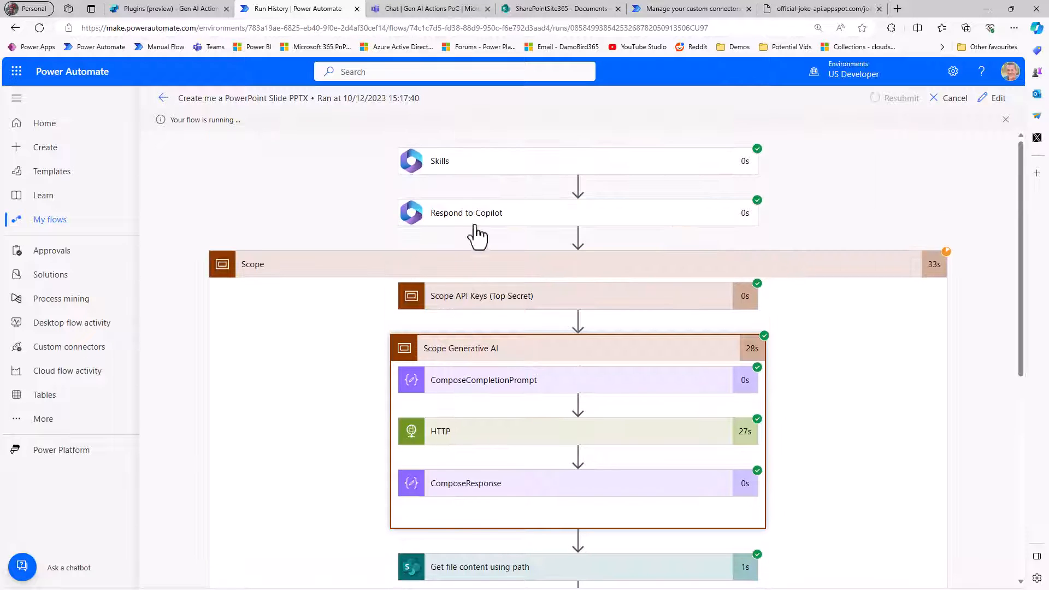
click(457, 167)
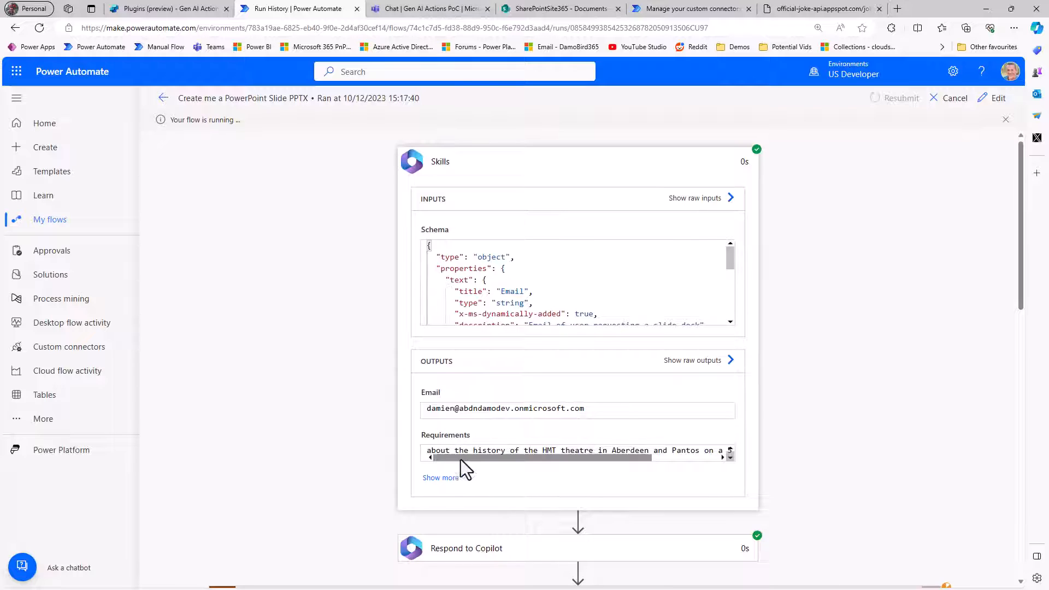
drag(460, 460, 535, 464)
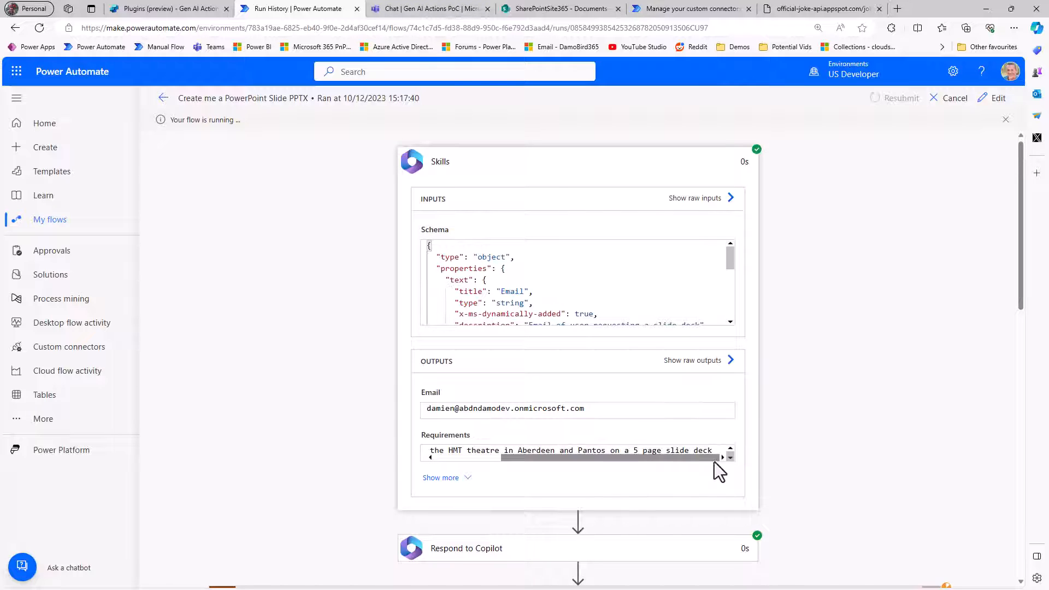
scroll(714, 461, down, 12)
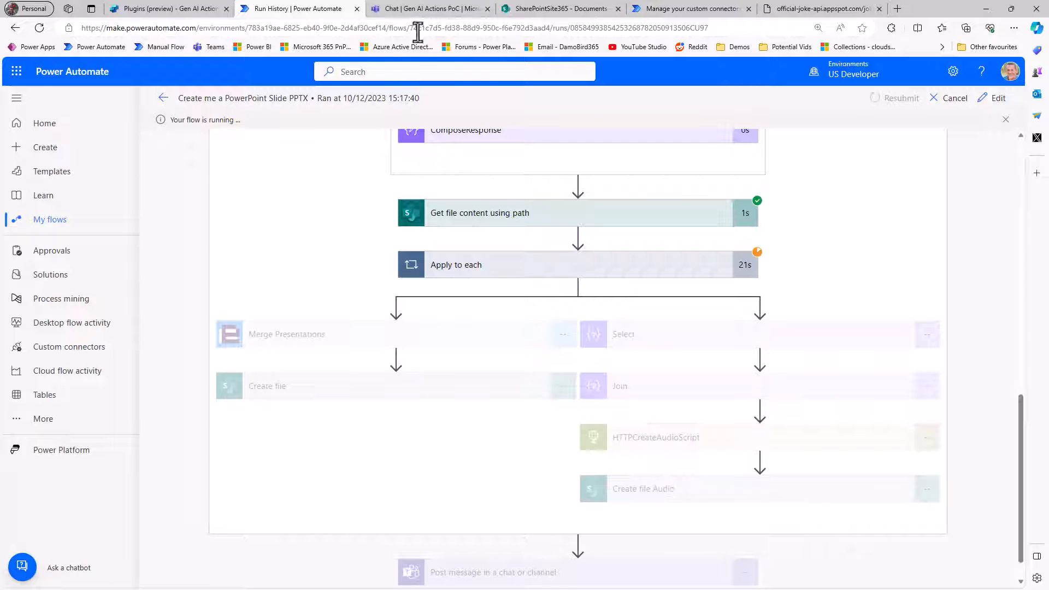
Check the Teams chat for the bot's reply, return to the Power Automate run to review its actions, and expand "Post message in a chat or channel"
click(423, 11)
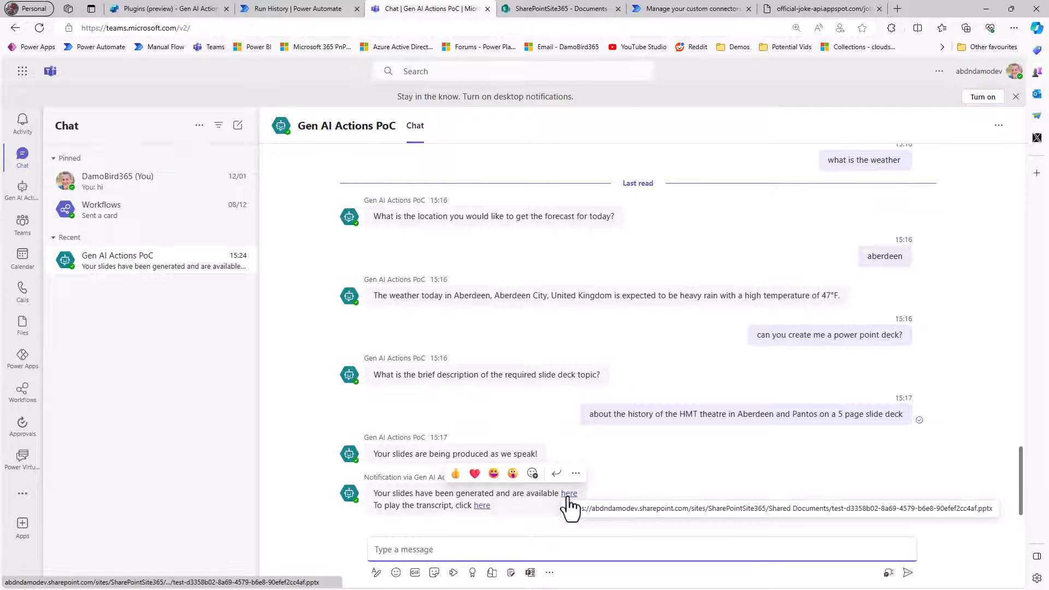
click(299, 9)
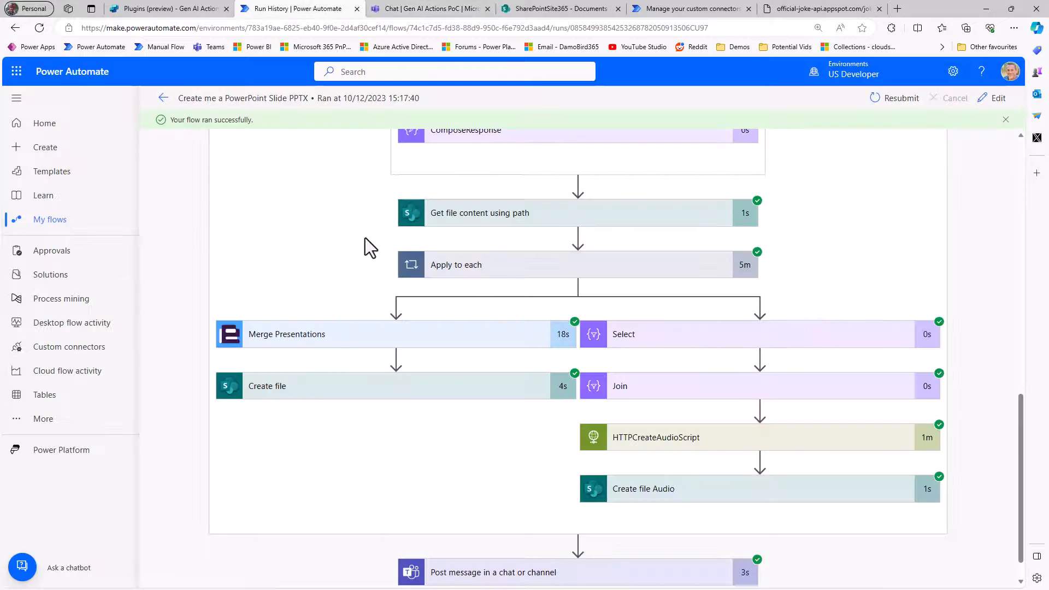
scroll(375, 351, up, 10)
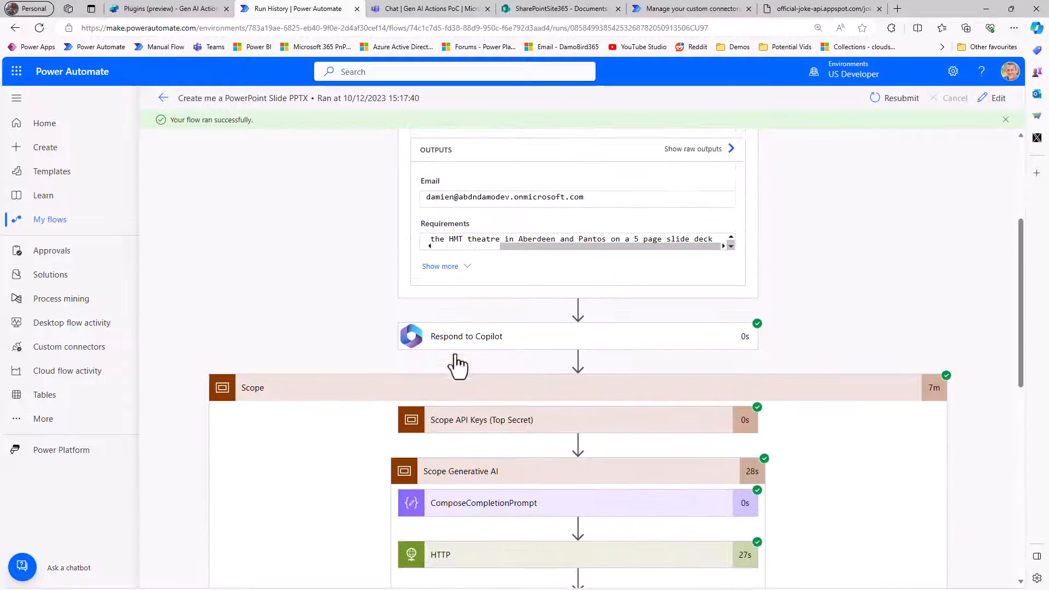
scroll(458, 365, down, 6)
scroll(792, 302, up, 4)
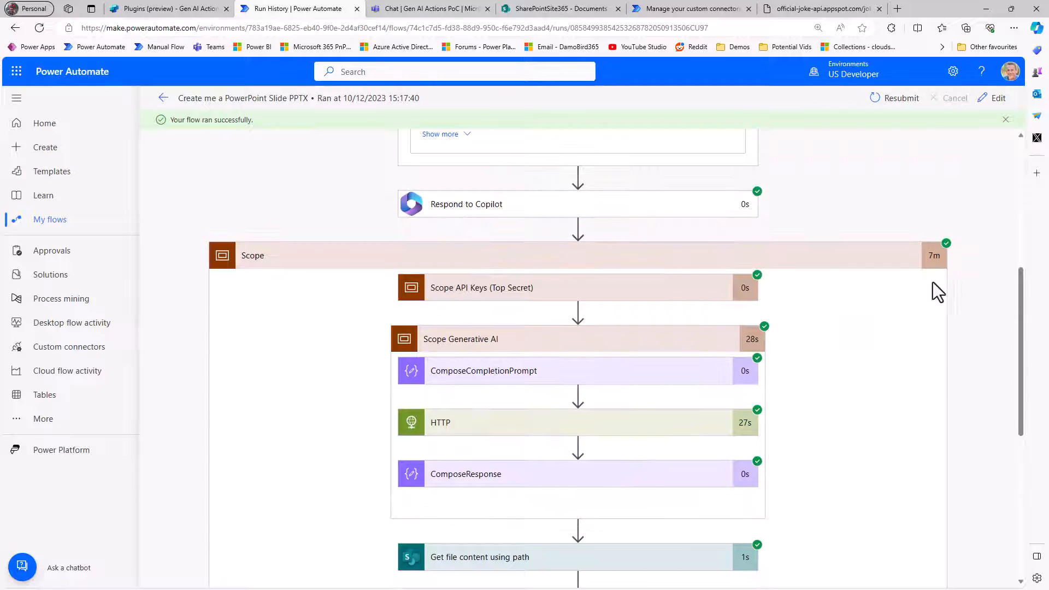
scroll(893, 316, down, 6)
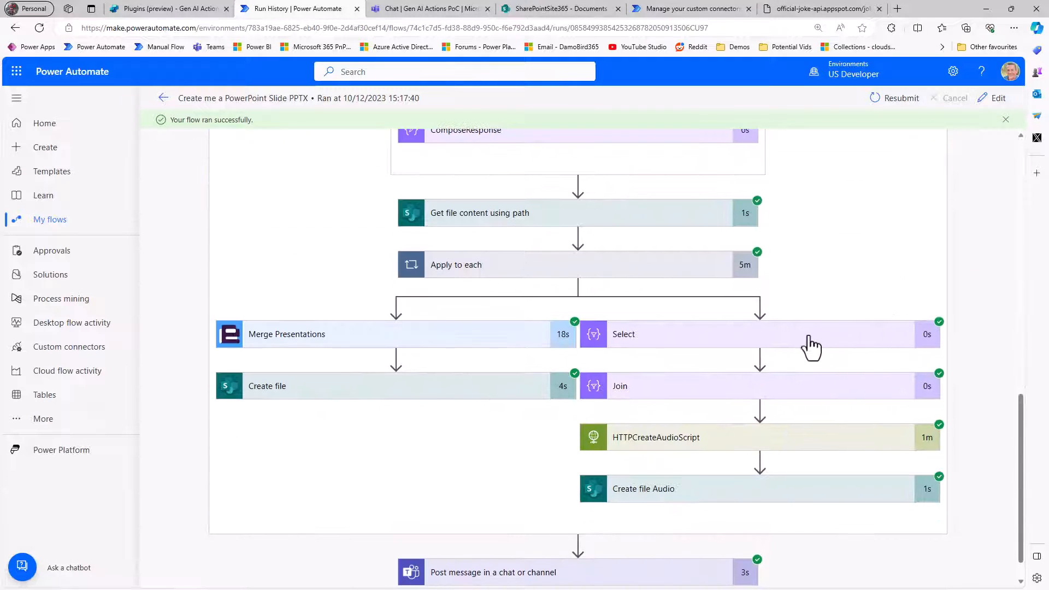
scroll(811, 344, up, 12)
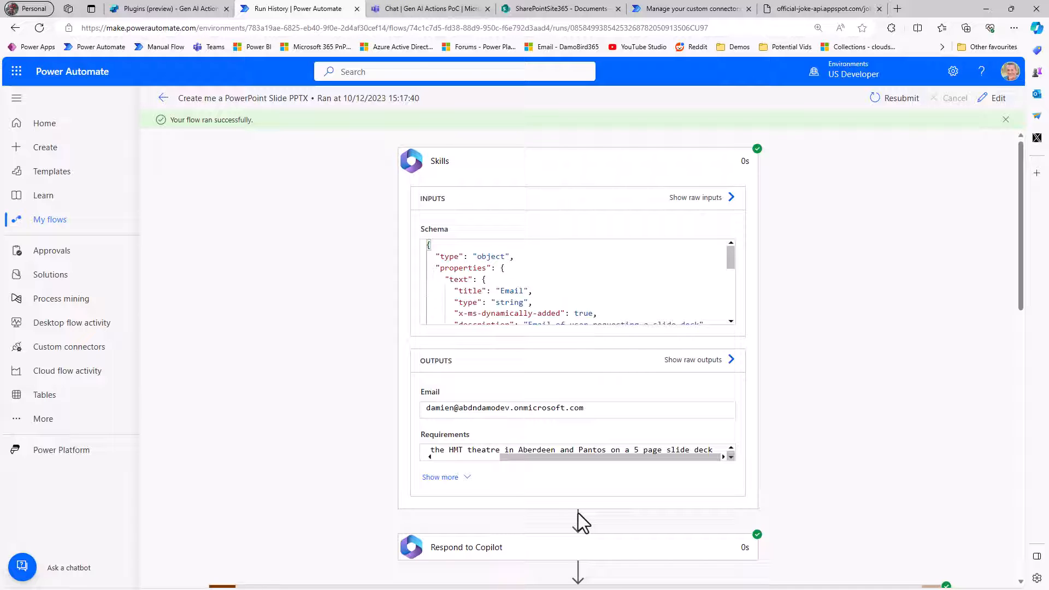
scroll(503, 379, down, 2)
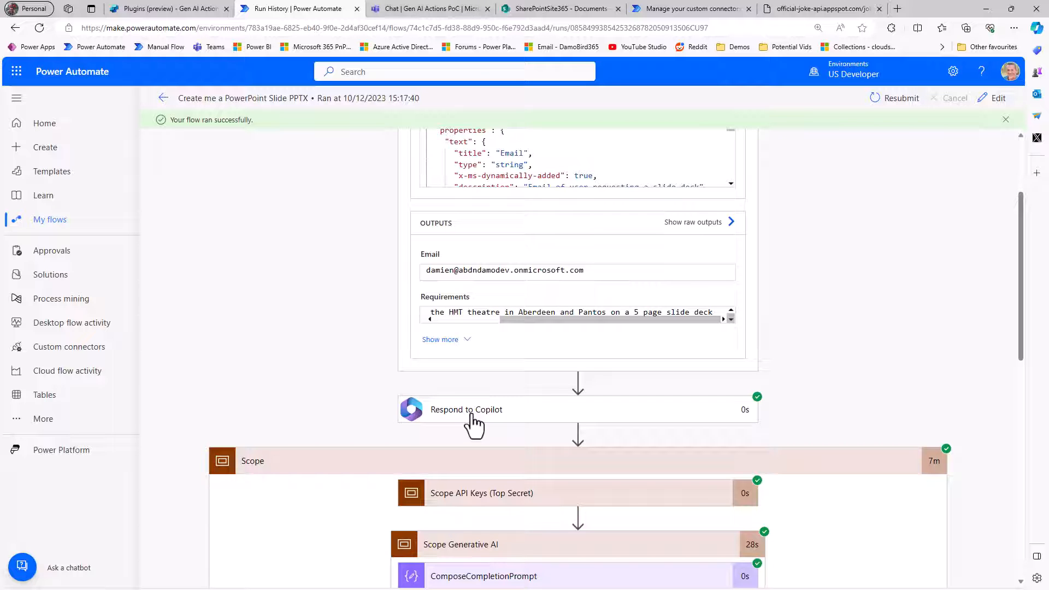
scroll(470, 422, down, 10)
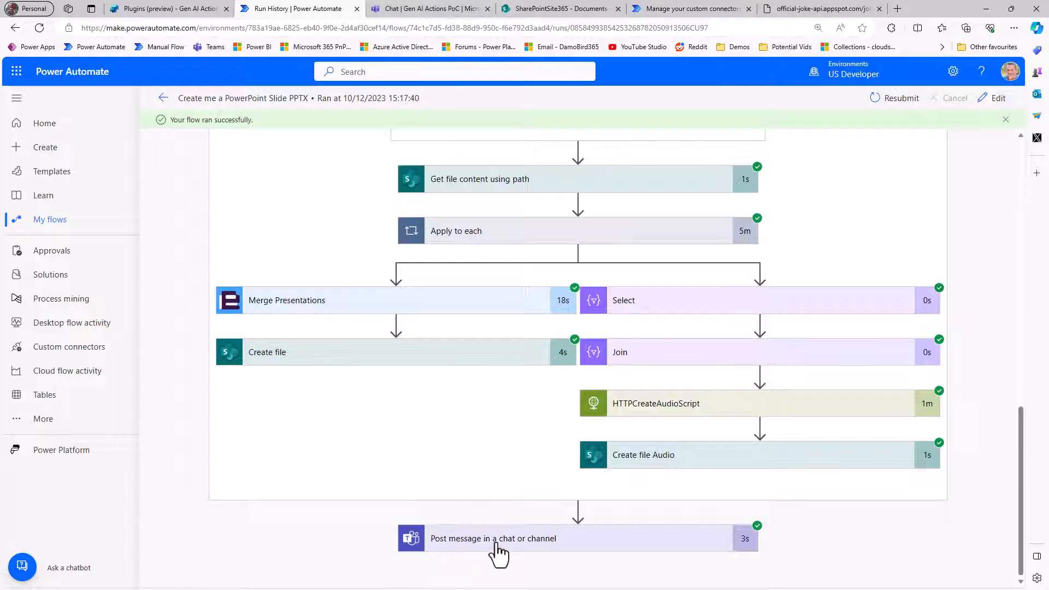
click(516, 550)
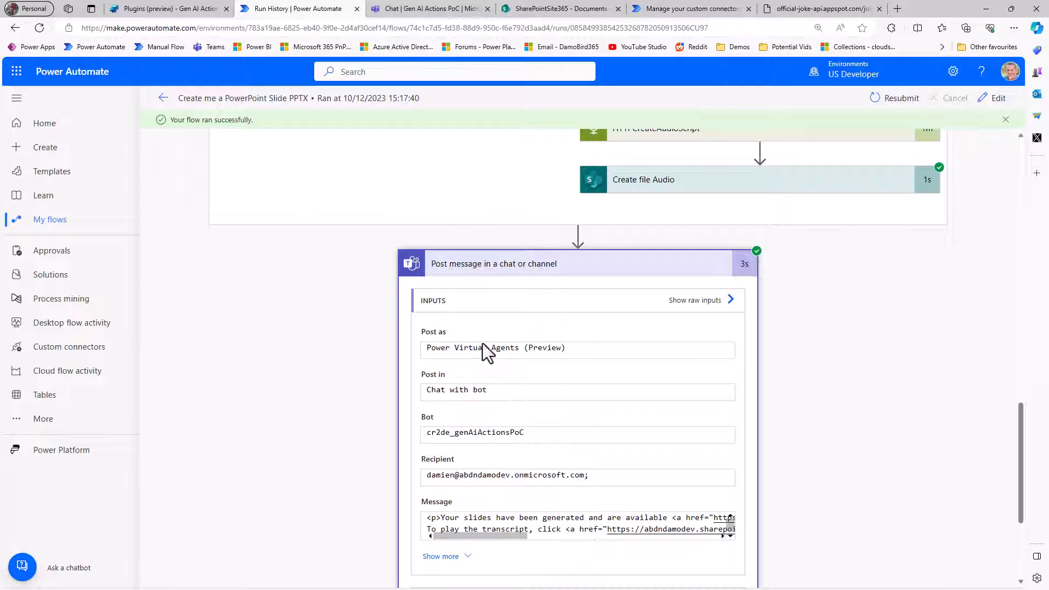
Open the generated slide deck from the bot's message in Teams and look through slides 2 to 5 in PowerPoint
click(427, 9)
click(568, 498)
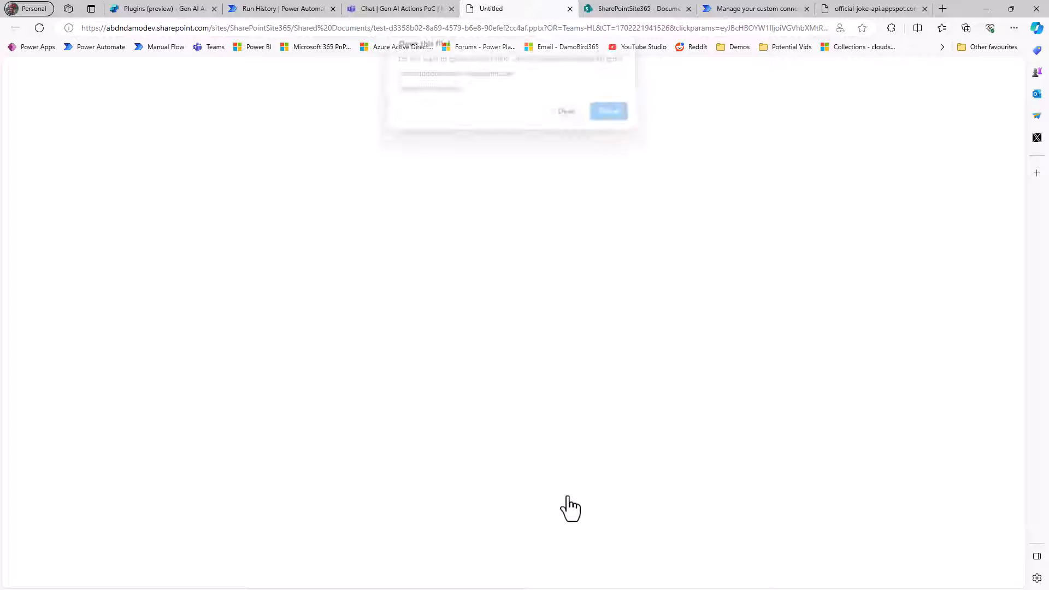
click(563, 115)
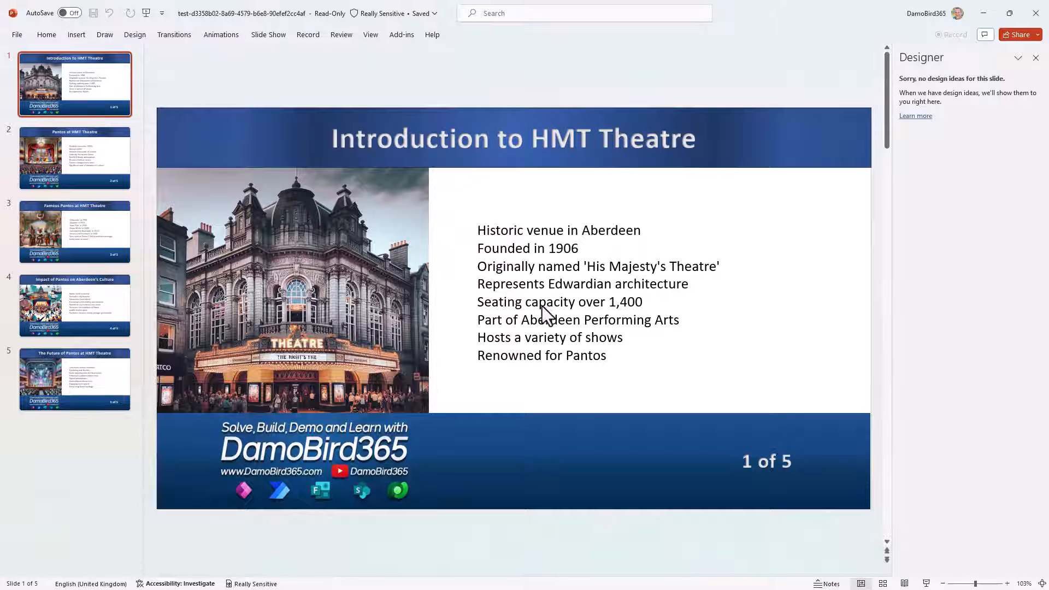
click(94, 165)
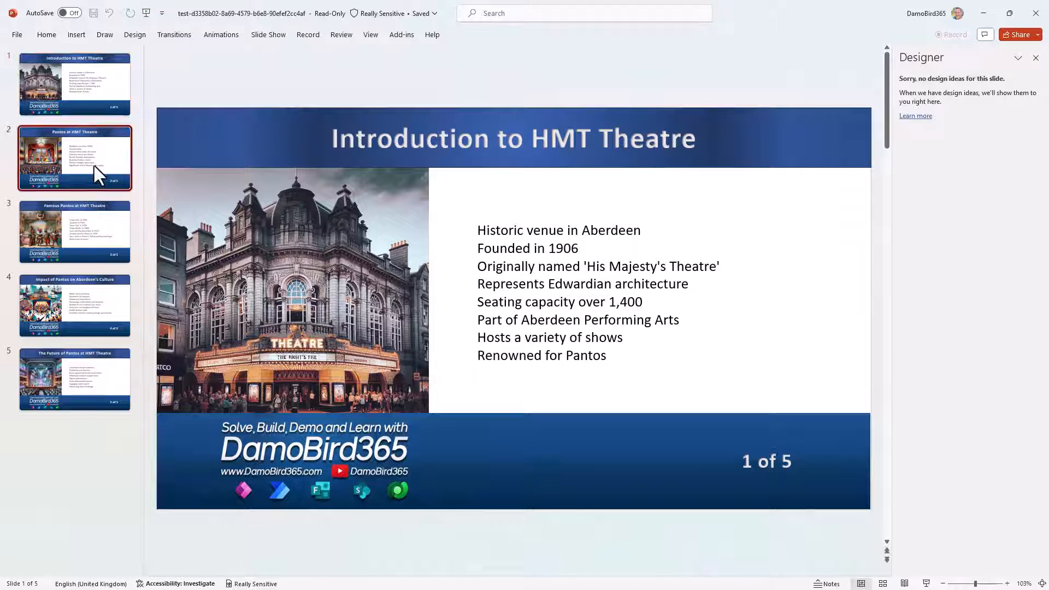
click(58, 238)
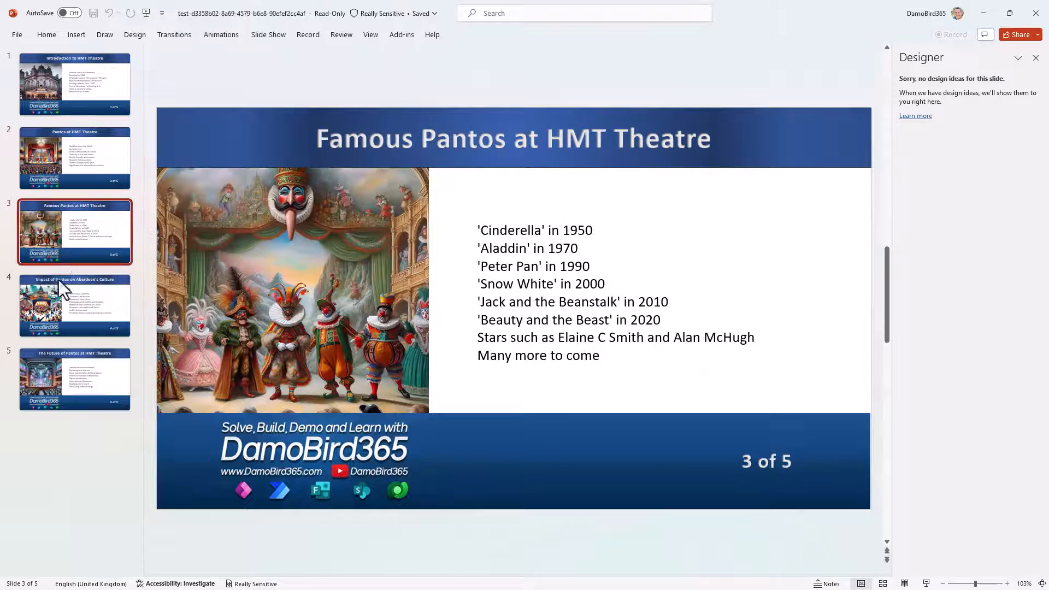
click(73, 299)
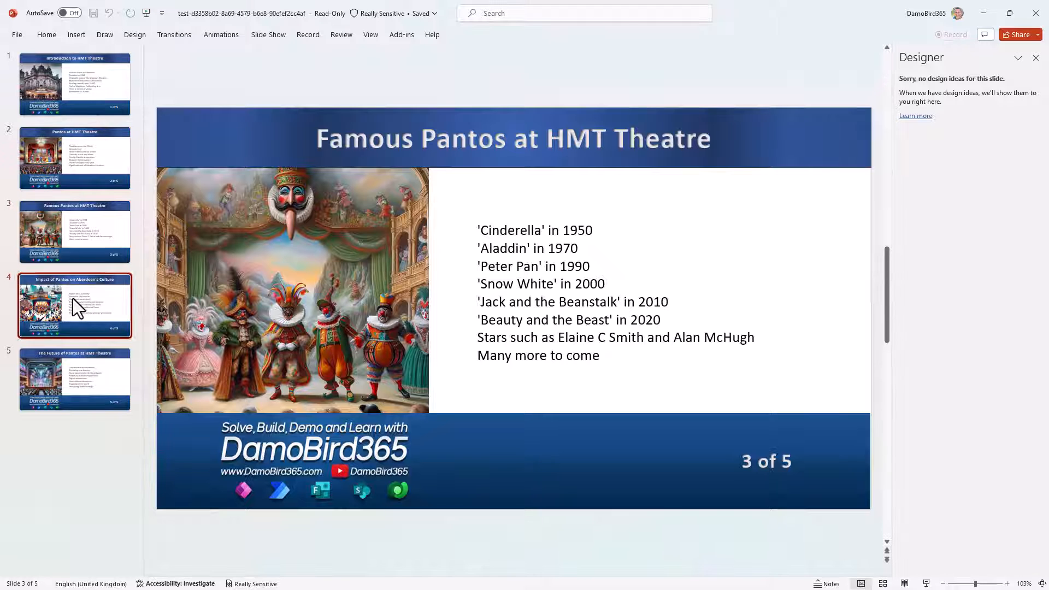
click(56, 366)
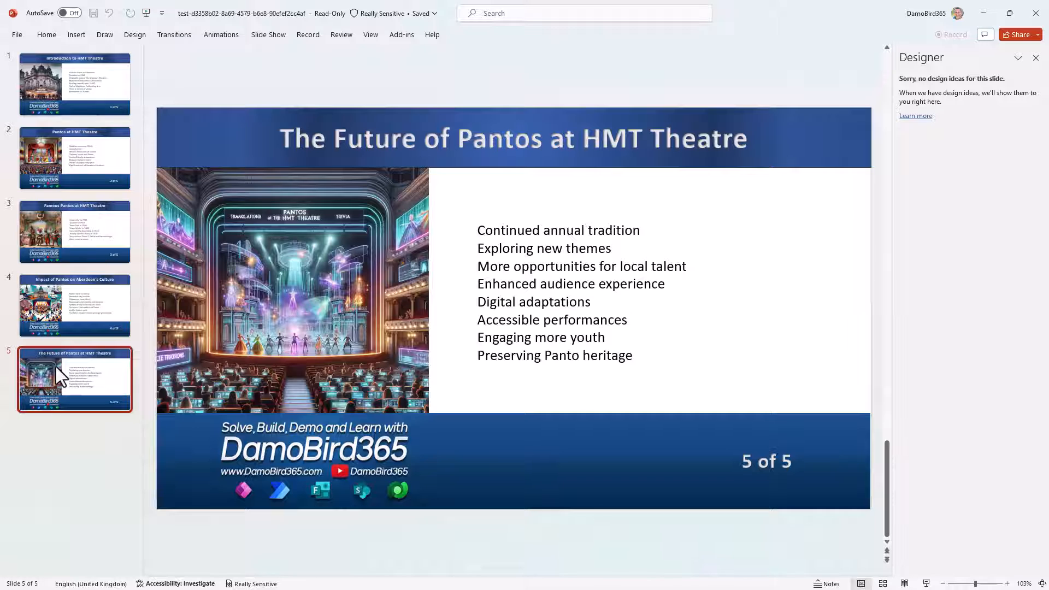
Return to the Teams chat, play a few seconds of the transcript audio linked in the bot's message, pause it, and go back to the chat
key(alt+Tab)
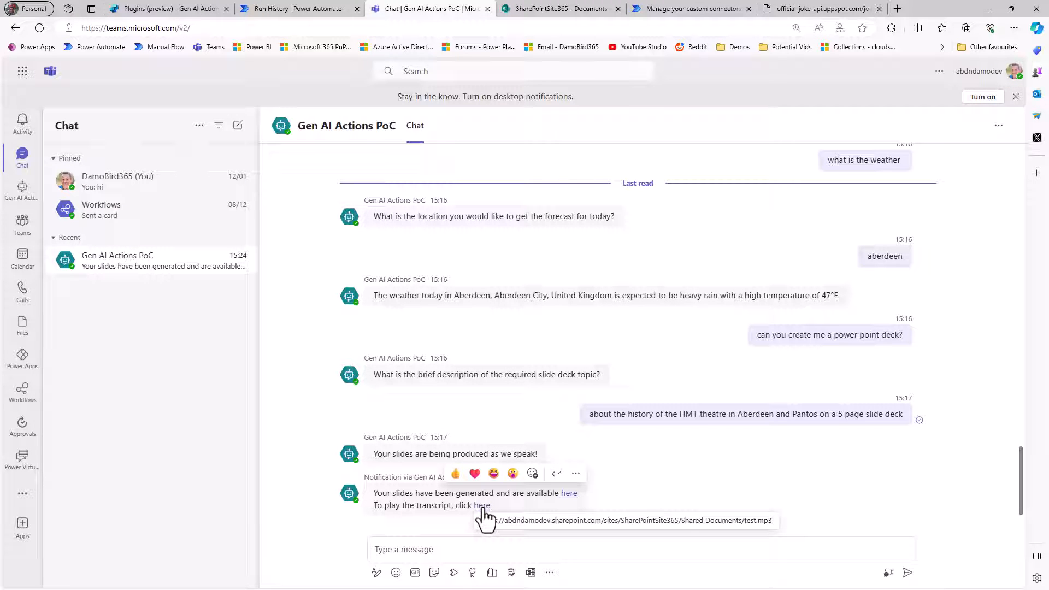
click(482, 506)
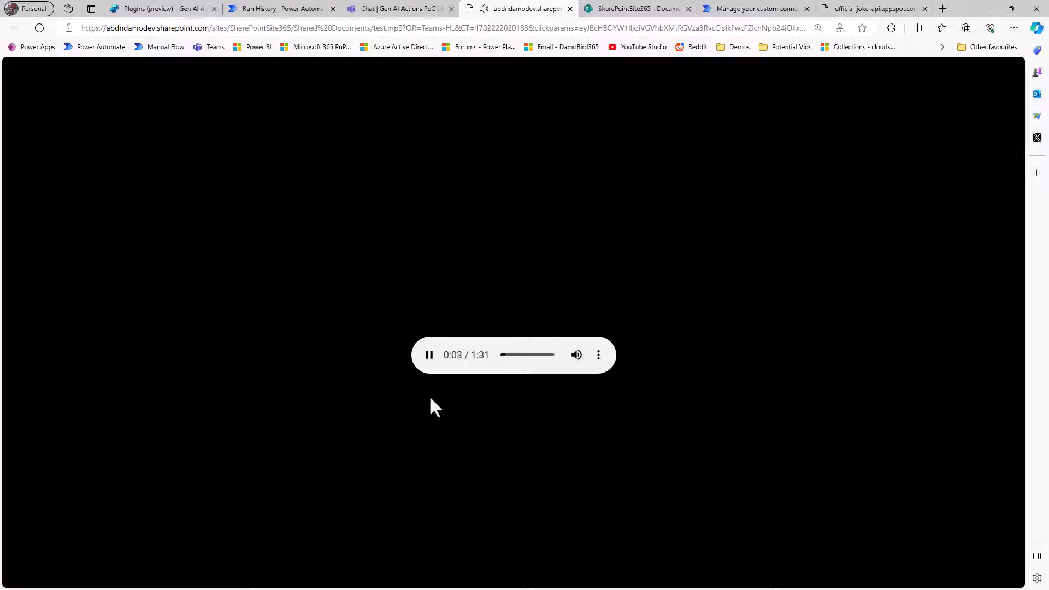
click(429, 355)
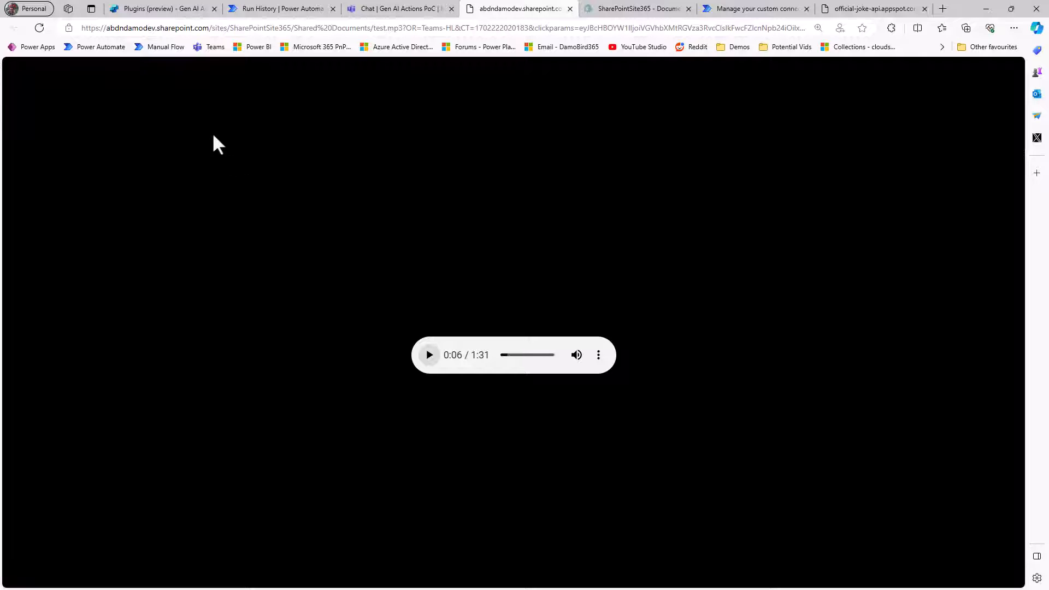
click(369, 11)
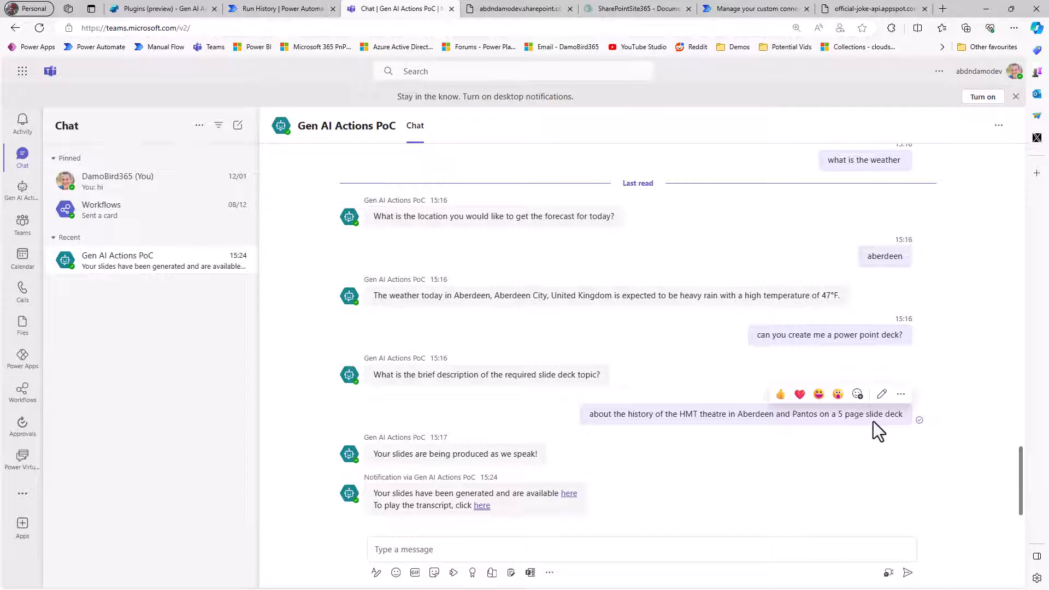
key(ctrl+1)
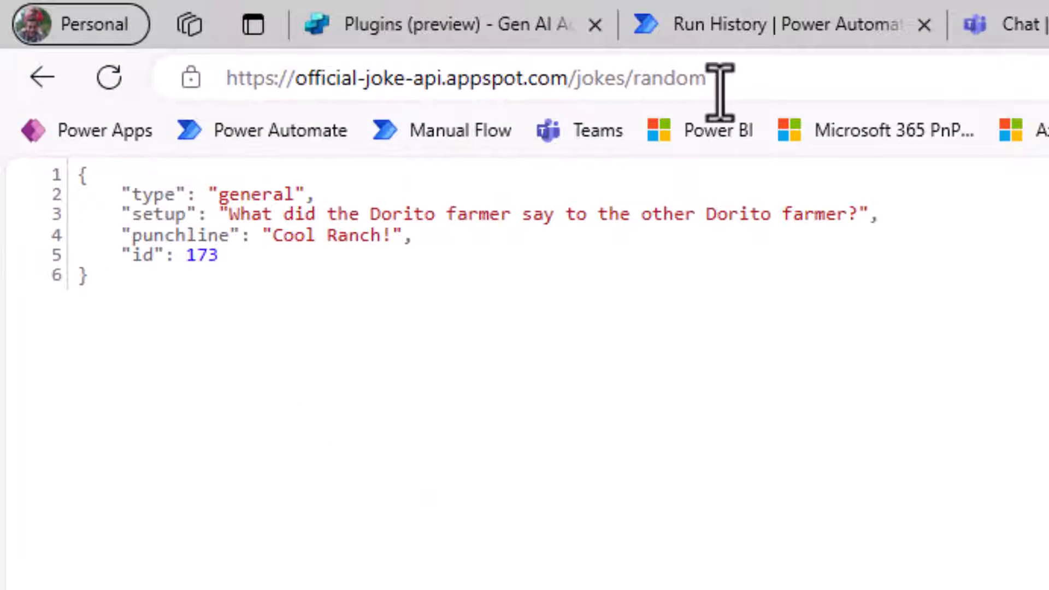
click(119, 80)
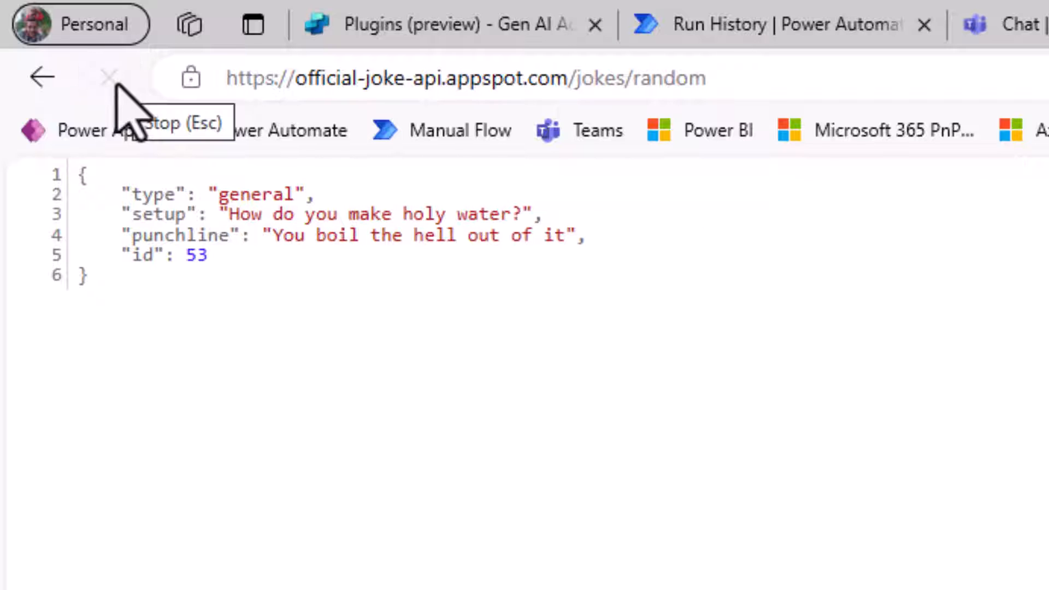
click(112, 82)
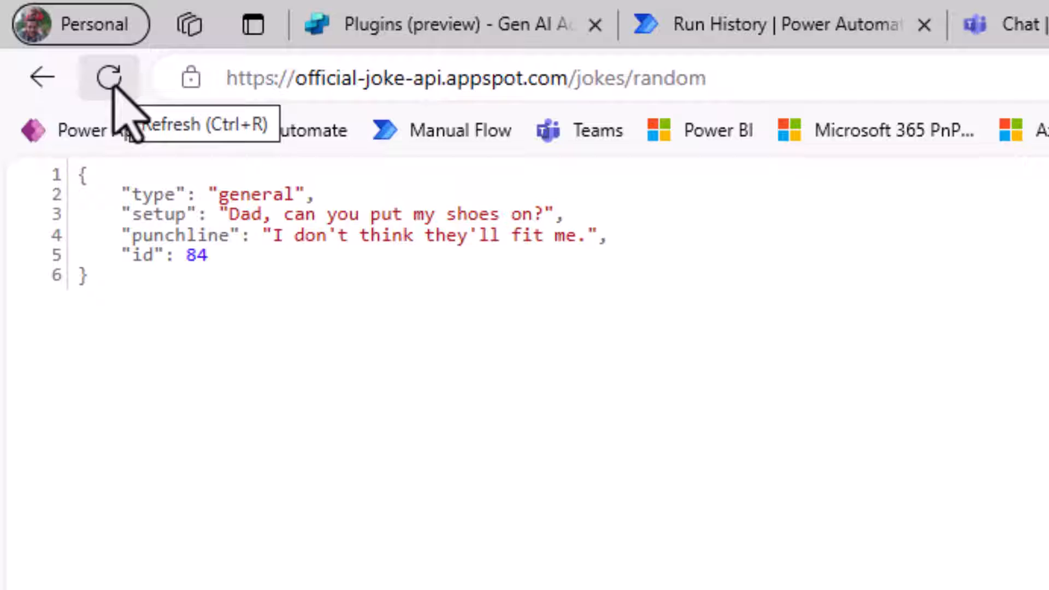
click(112, 83)
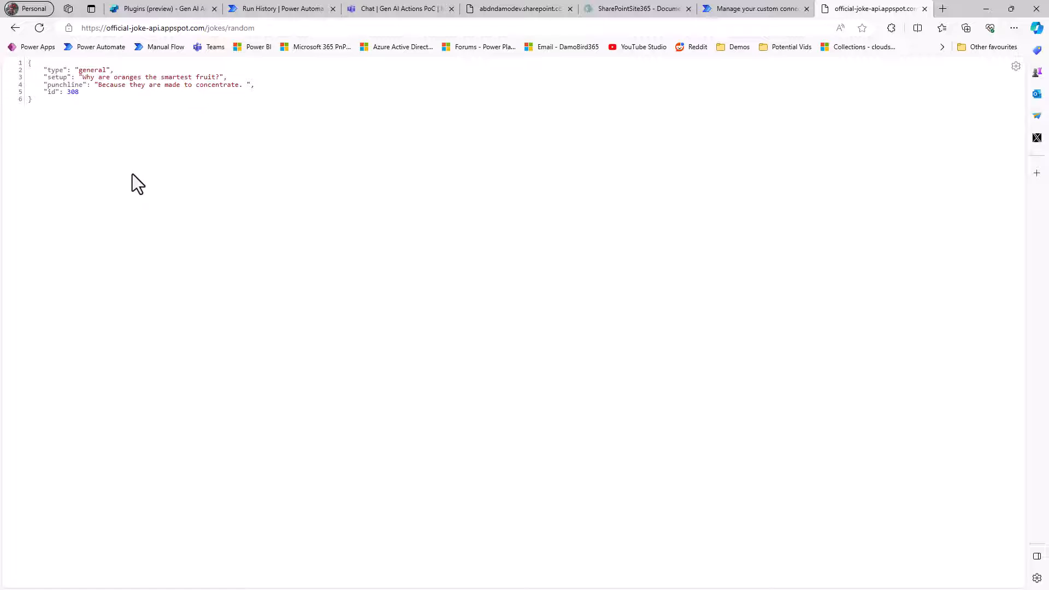
click(286, 30)
key(ctrl+c)
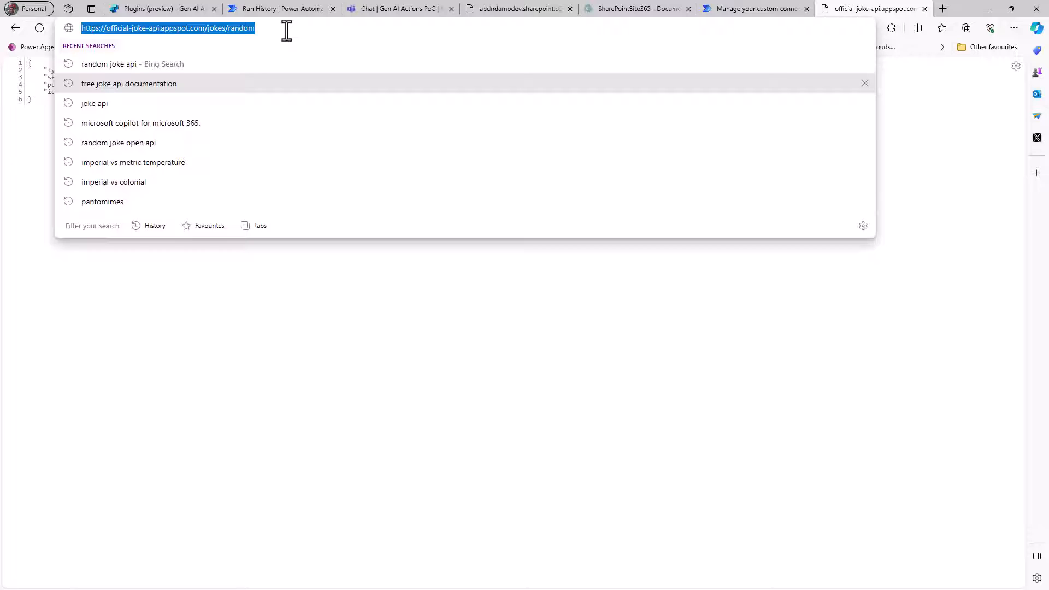
Switch to the Power Automate custom connectors page and create a new connector from blank named "Joke Connector"
click(749, 15)
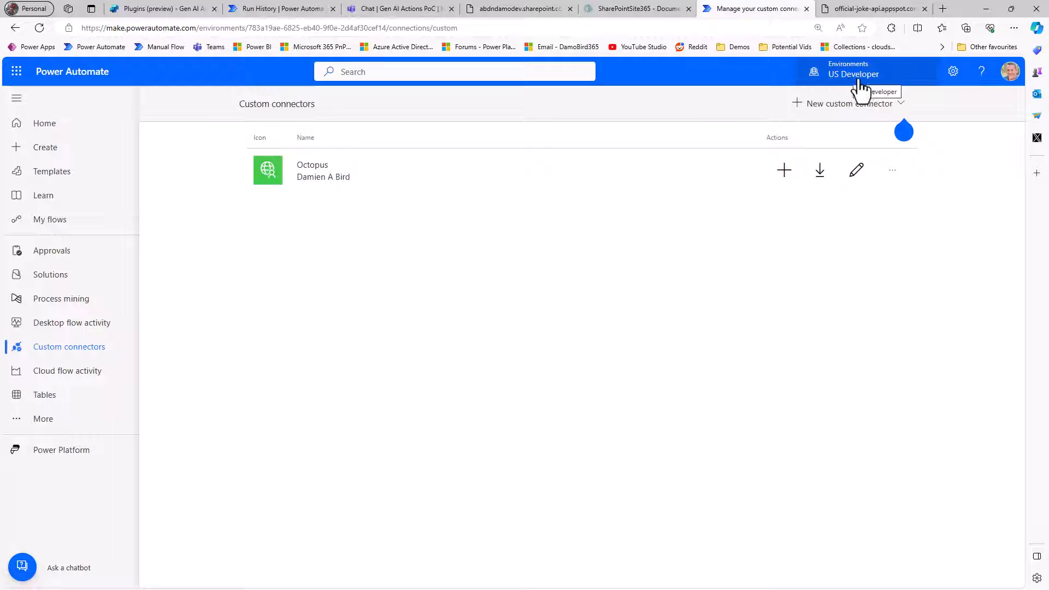
click(838, 103)
click(846, 123)
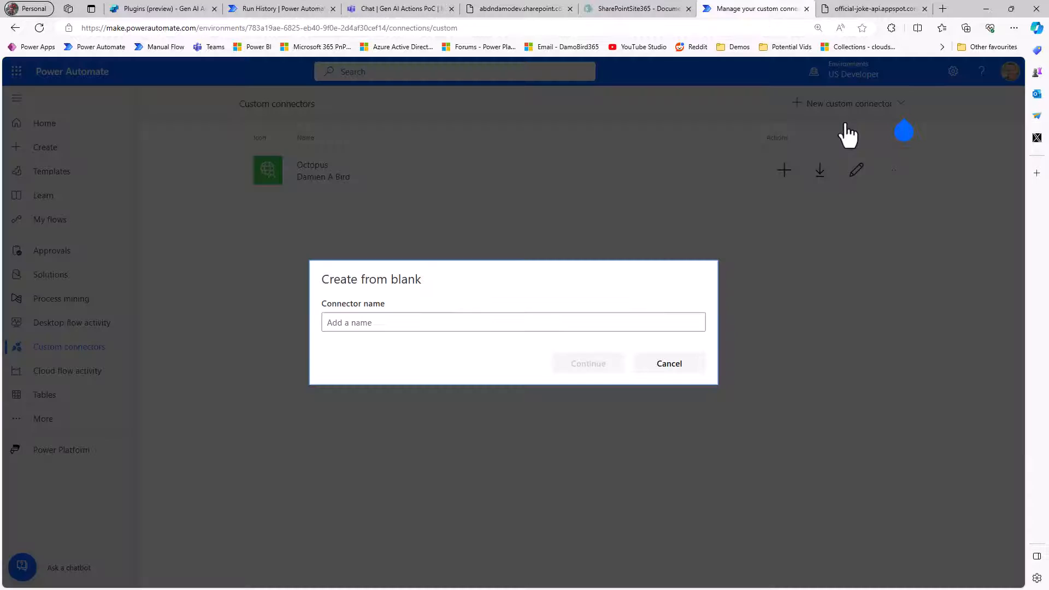
click(459, 323)
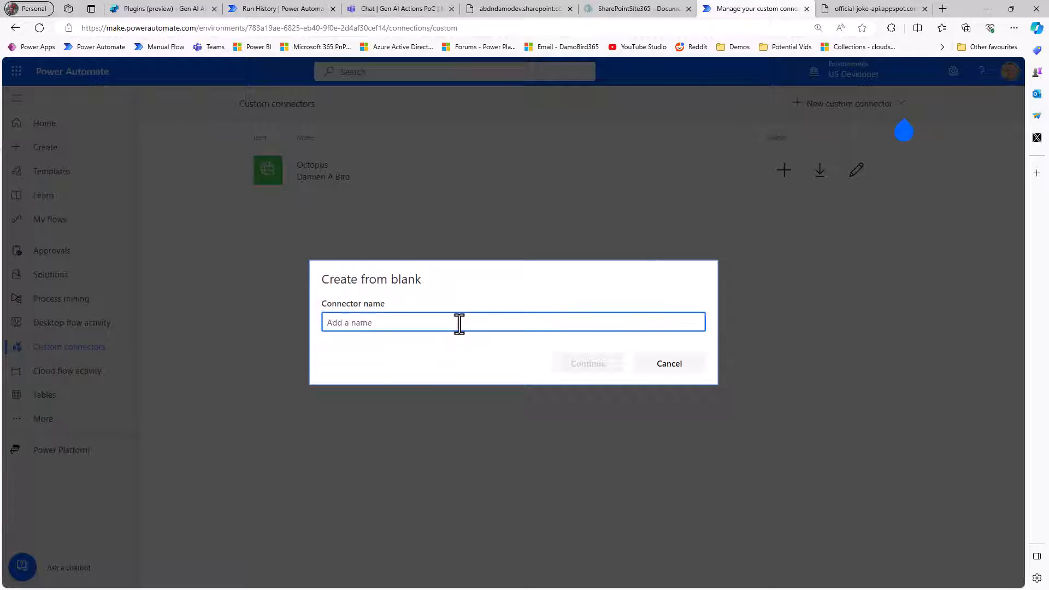
text(Joke Connector)
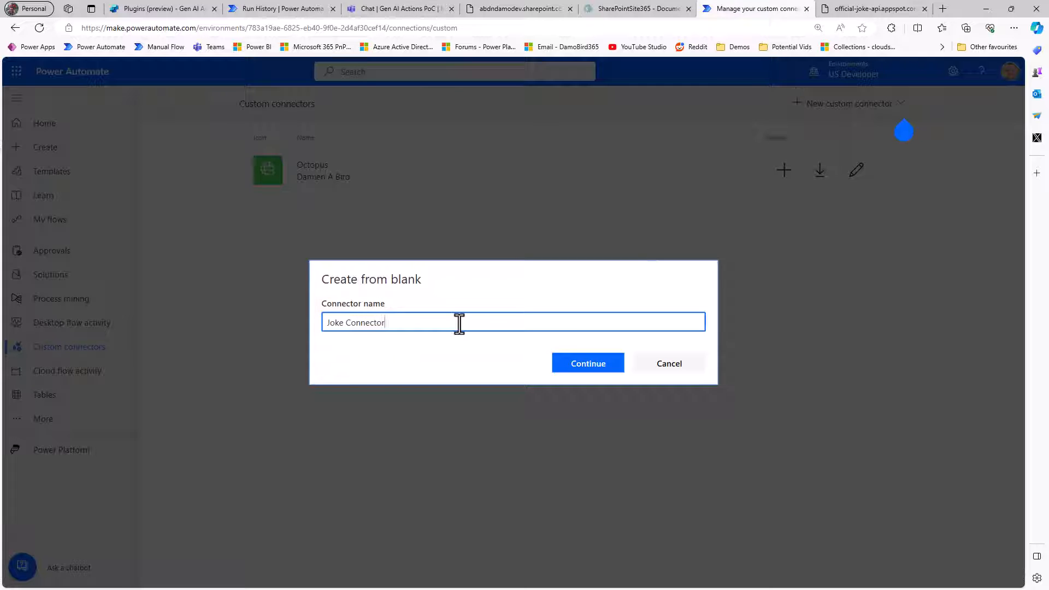
click(571, 364)
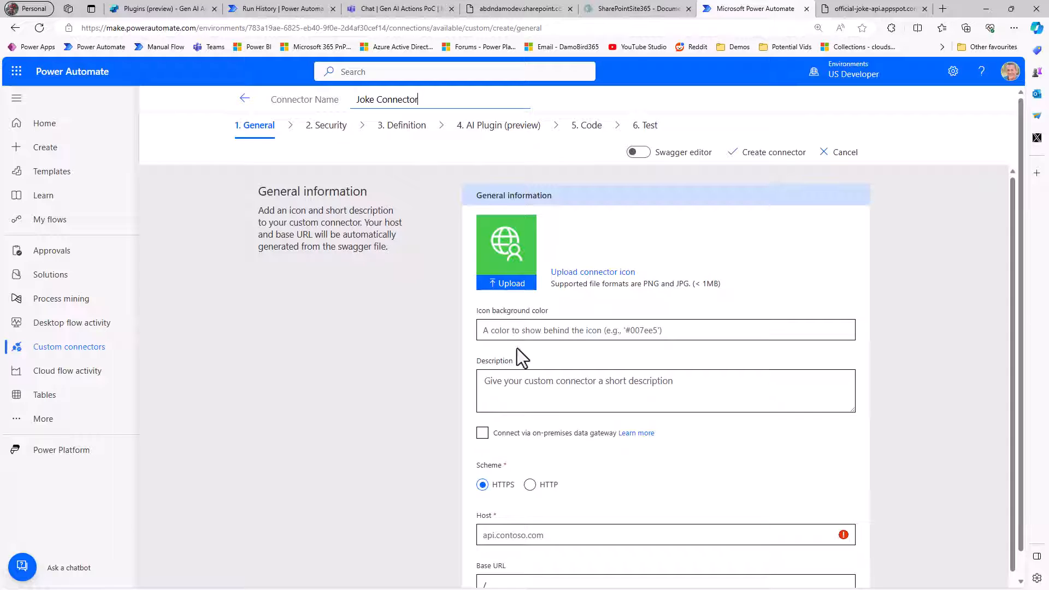
Describe the connector as "Joke Connector" and set its host to official-joke-api.appspot.com, cutting the /jokes/random path from the pasted URL
scroll(517, 361, down, 2)
click(505, 324)
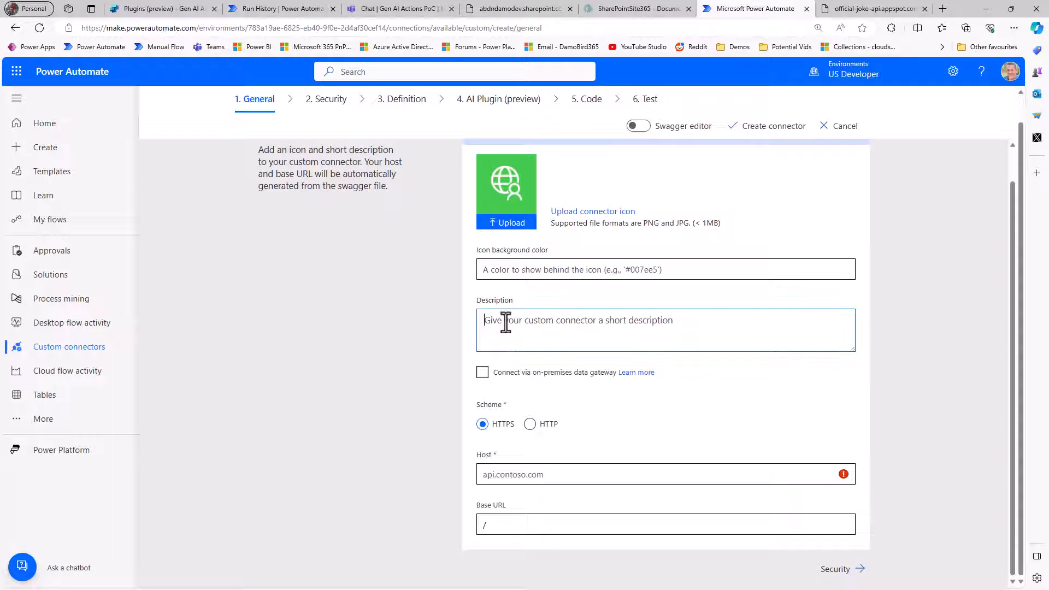
text(Joke Connector)
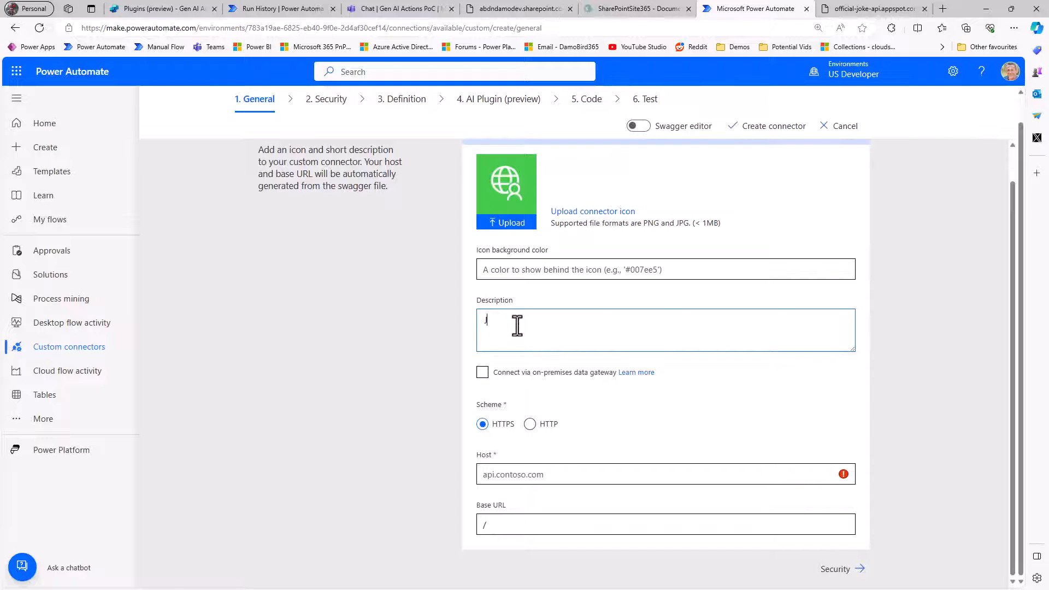
click(563, 479)
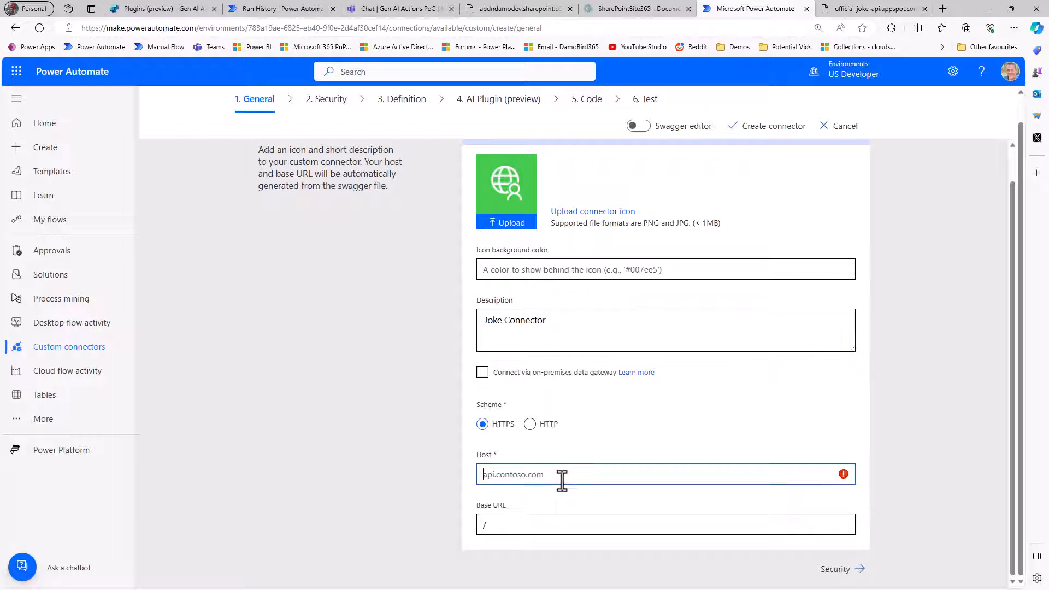
key(ctrl+v)
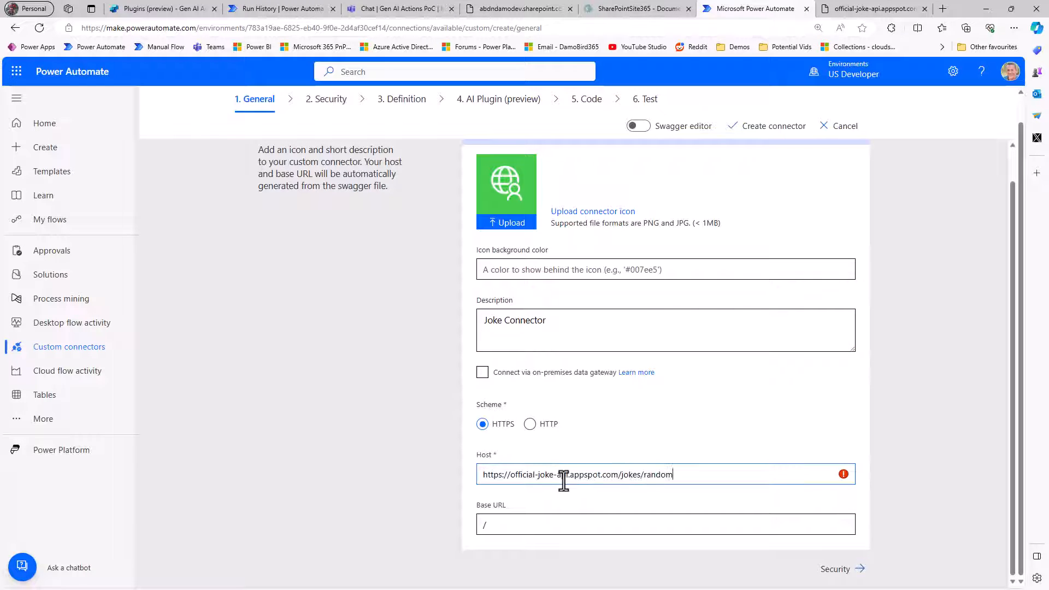
drag(509, 474, 434, 474)
key(BackSpace)
drag(591, 474, 691, 473)
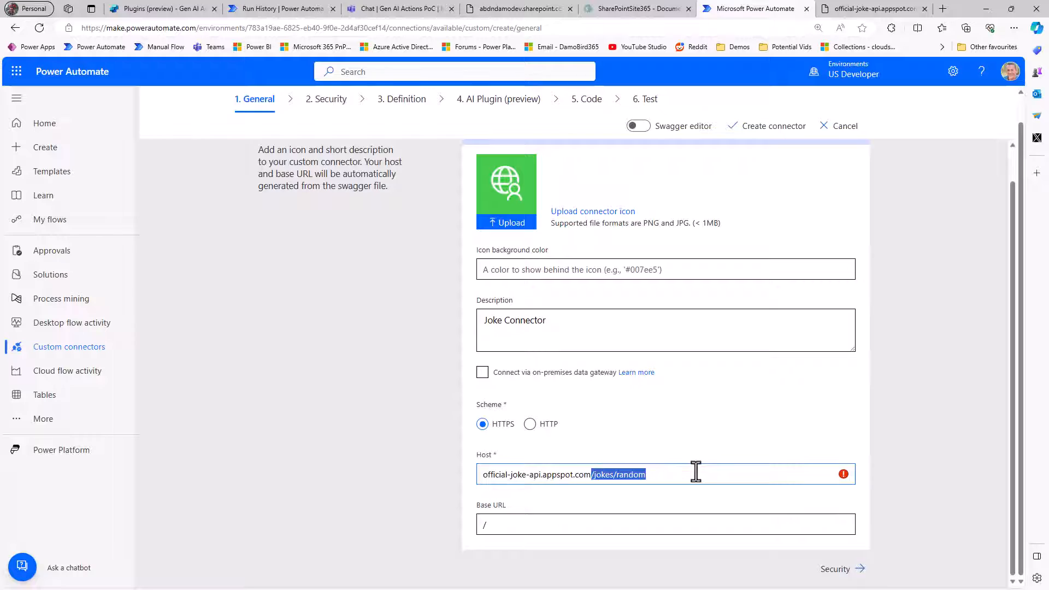
key(ctrl+x)
Set the connector's base URL to /jokes/ using the cut path without its "random" ending
click(532, 524)
key(ctrl+a)
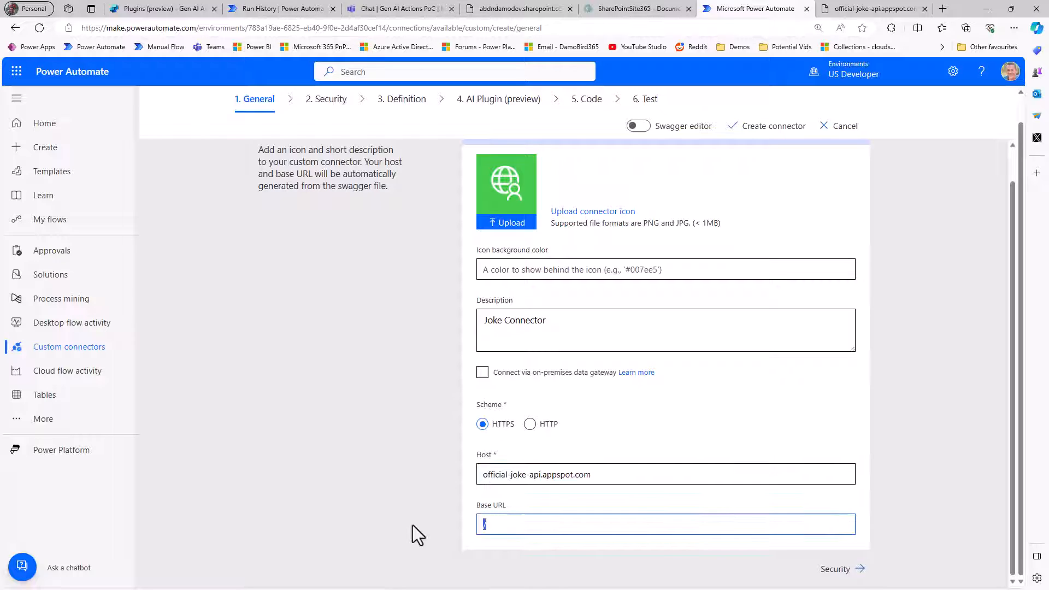
key(ctrl+v)
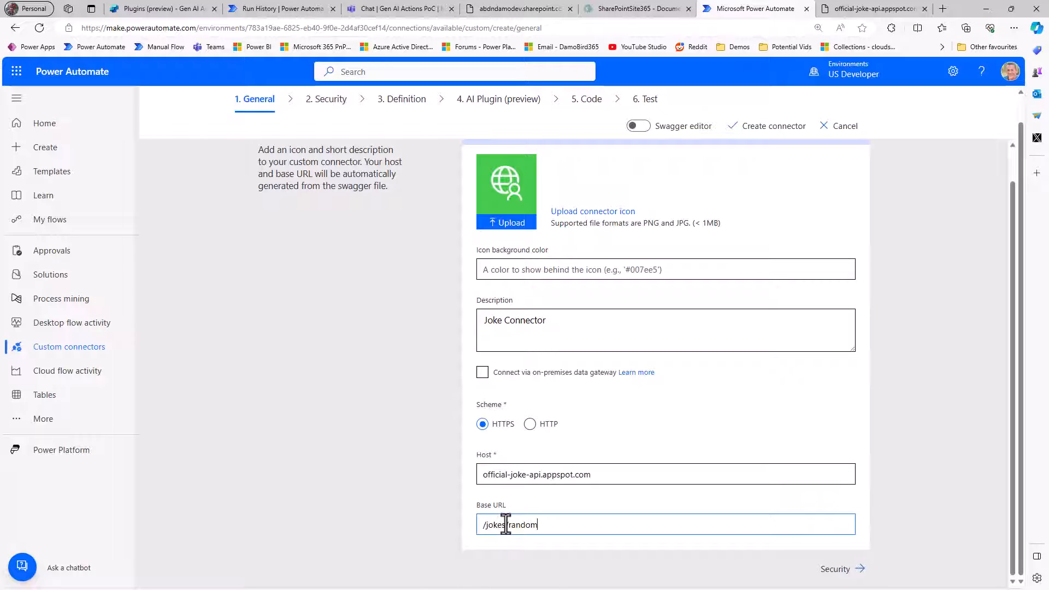
drag(505, 525, 608, 523)
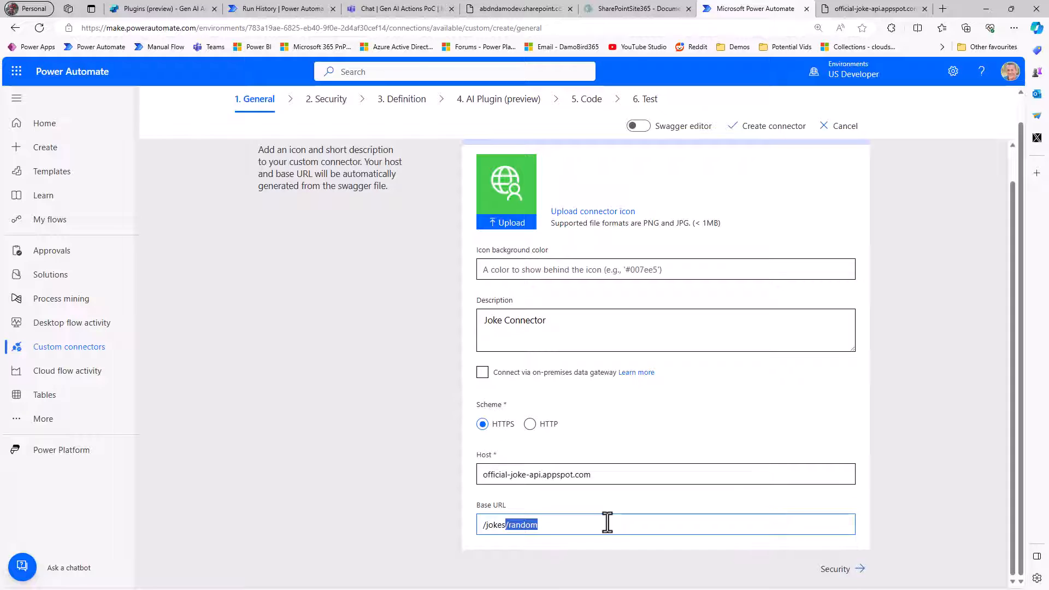
drag(569, 525, 512, 525)
key(shift+Left)
key(BackSpace)
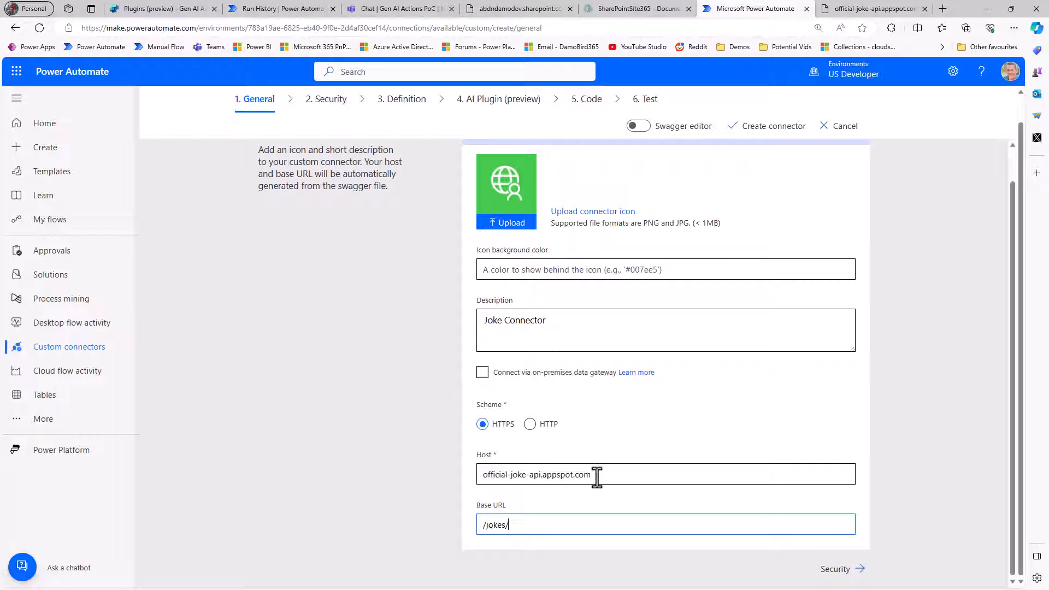
Go to the security settings, review the authentication types, keep No authentication, and continue to the connector's definition
click(836, 569)
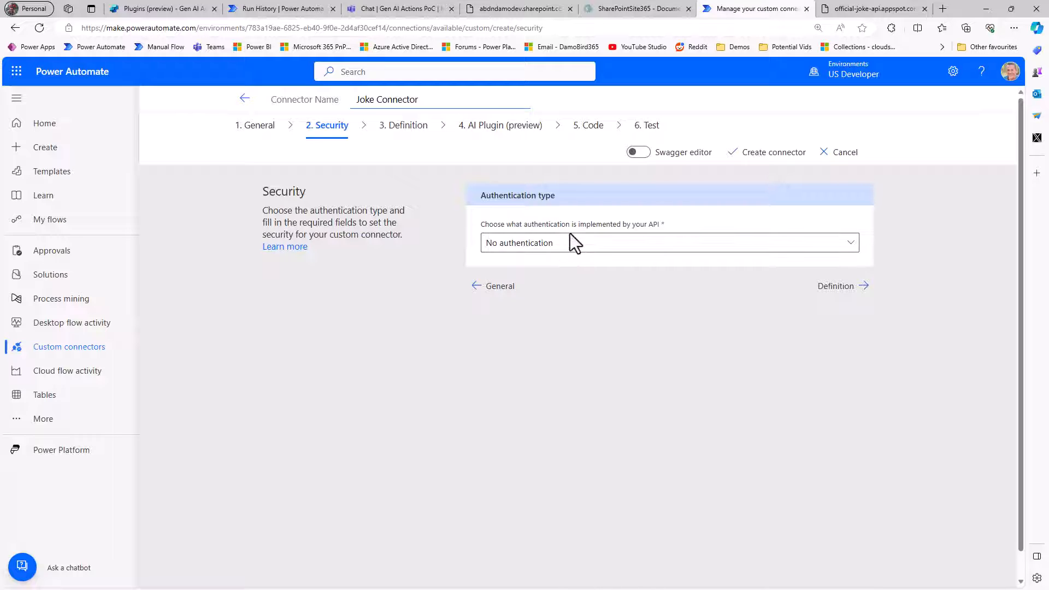
click(557, 249)
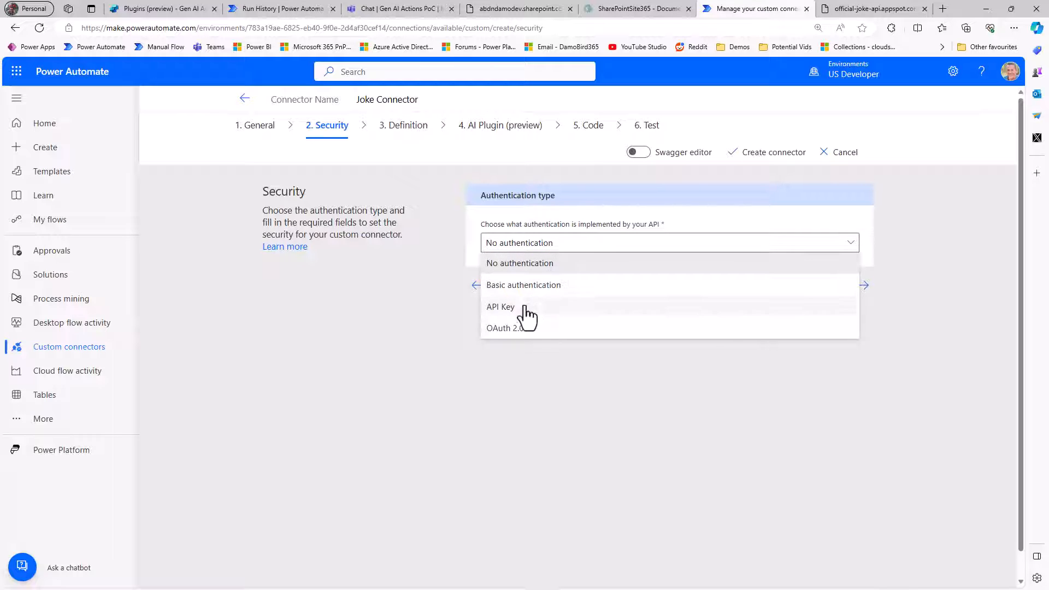
click(875, 437)
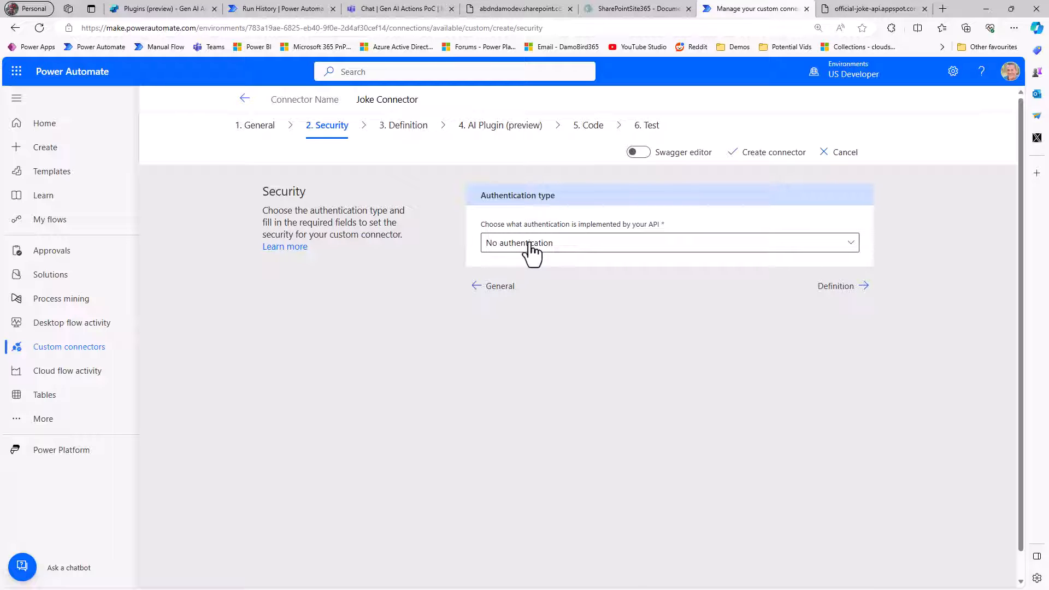
click(834, 290)
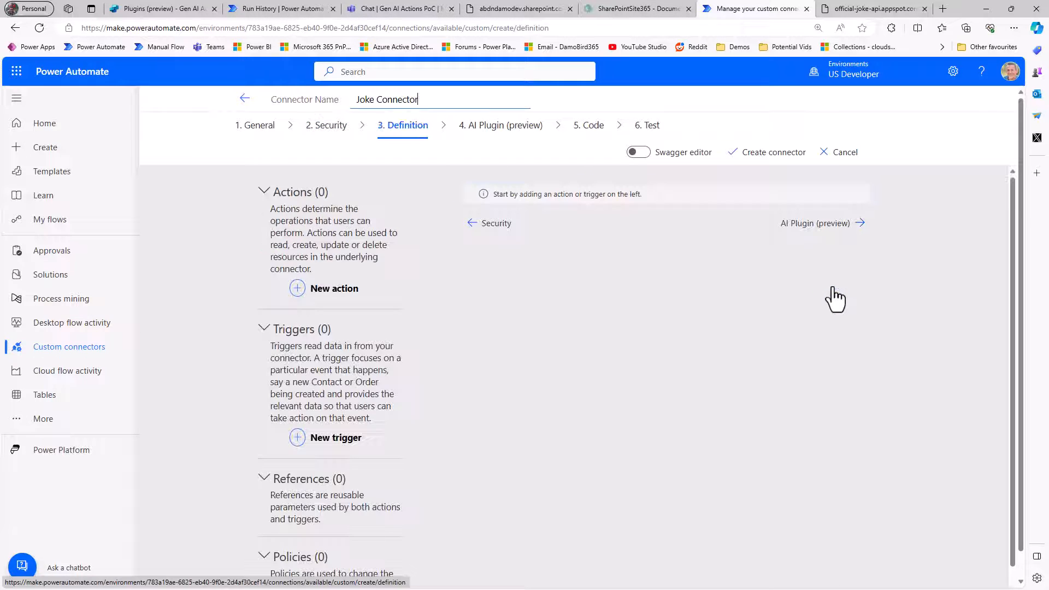
Add a new action with summary "Random Joke", description "Tell us a random joke" and operation ID "RandomJoke"
click(351, 300)
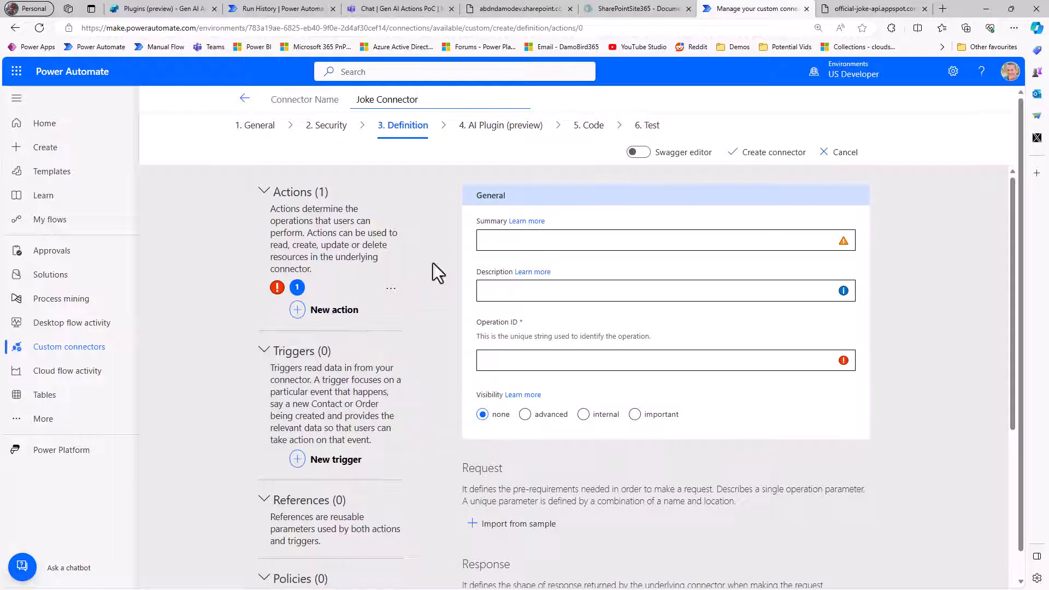
text(Random Joke)
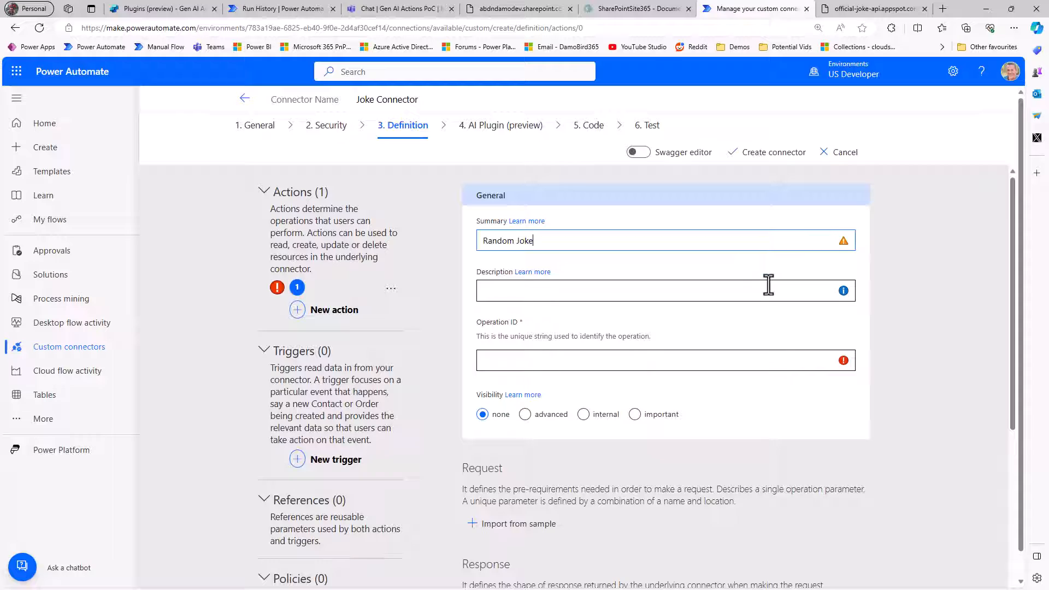
click(730, 293)
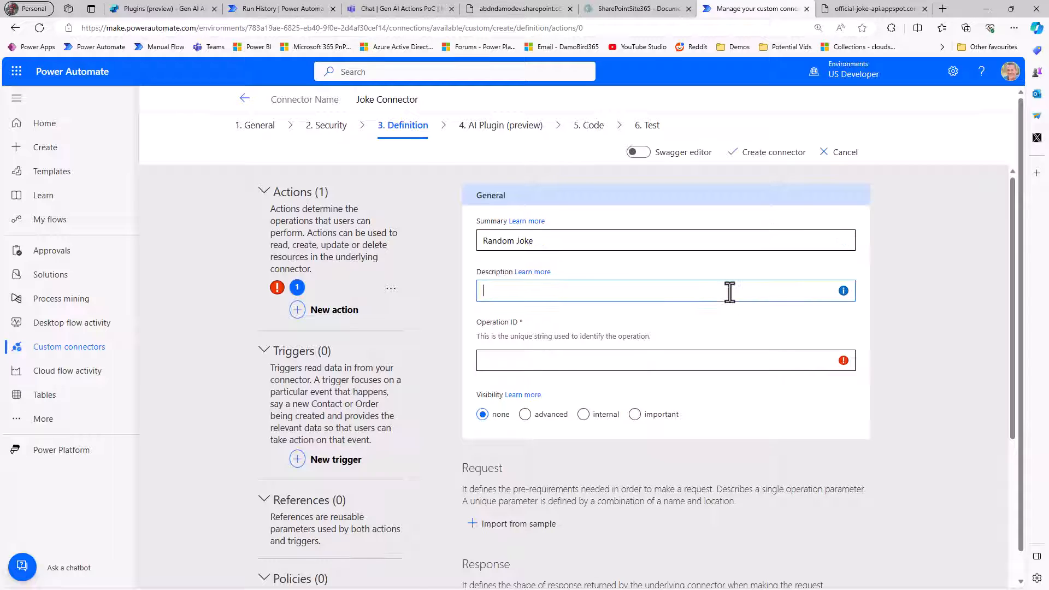
text(Tell us a random joke)
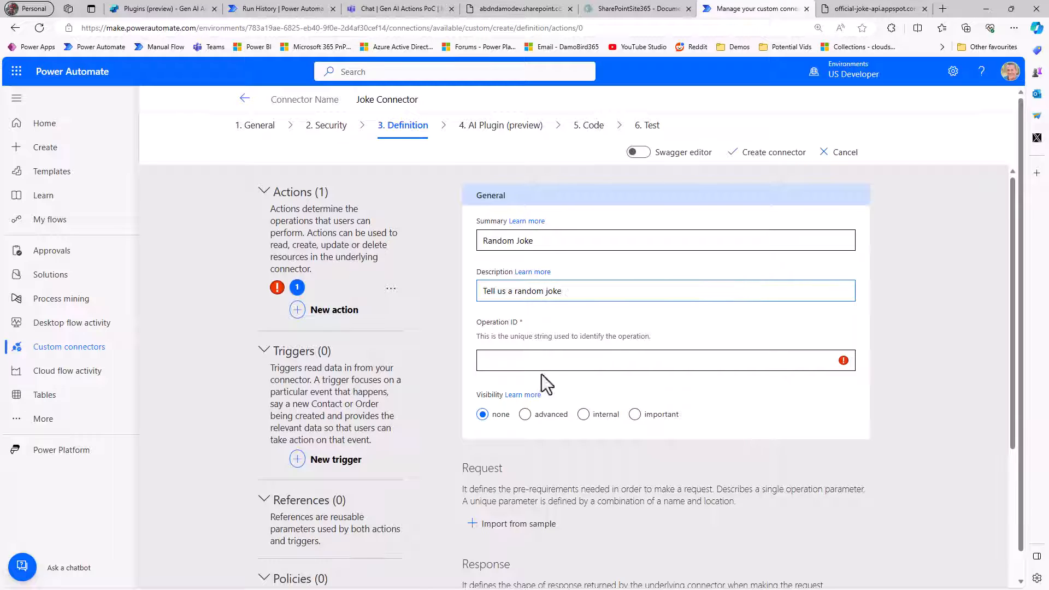
click(548, 366)
text(Random)
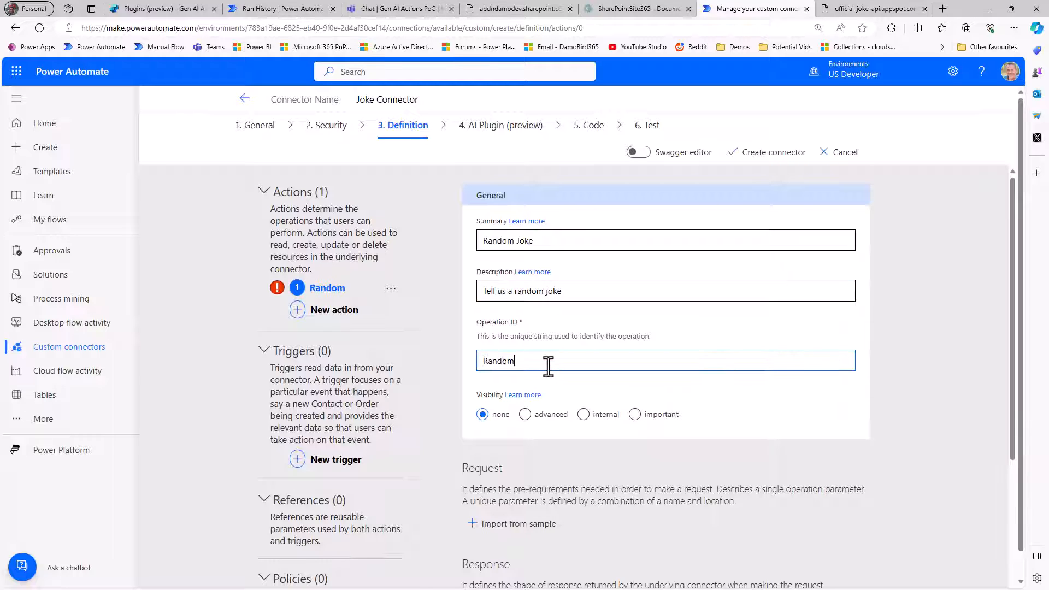
text(Joke)
scroll(543, 416, down, 2)
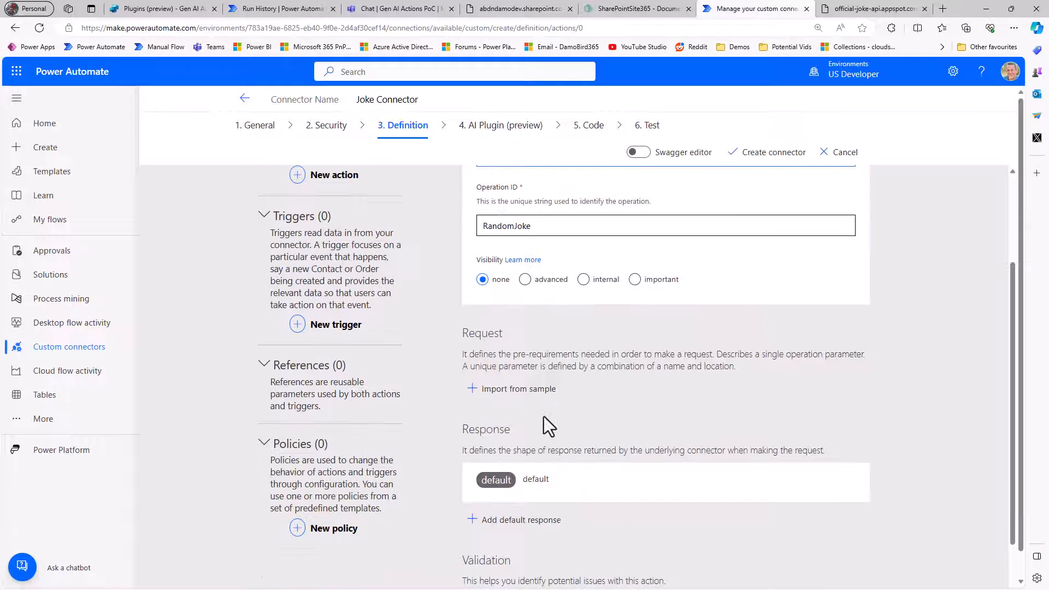
click(523, 392)
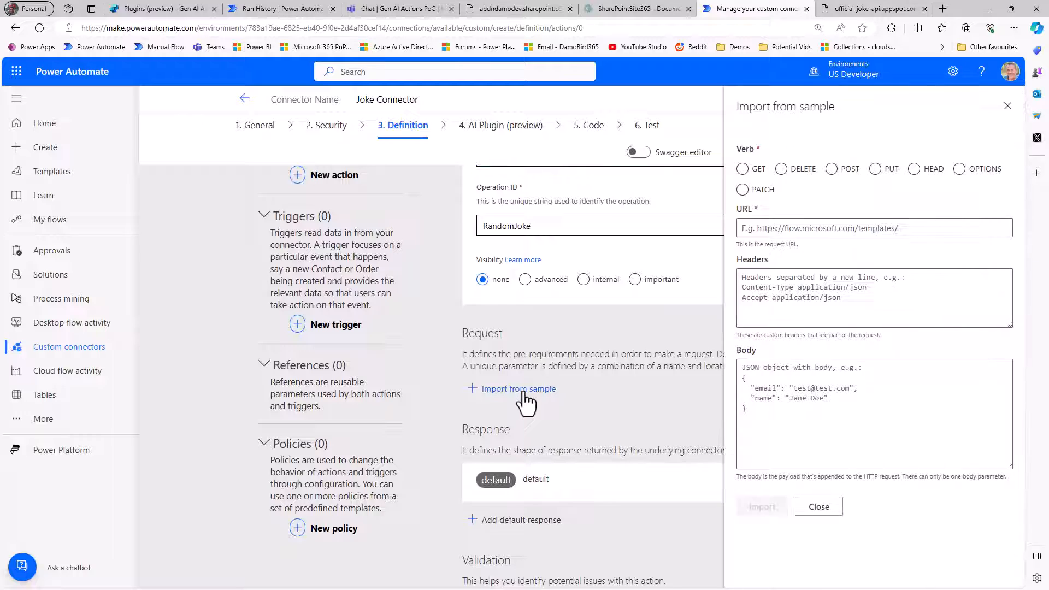
click(743, 170)
click(767, 230)
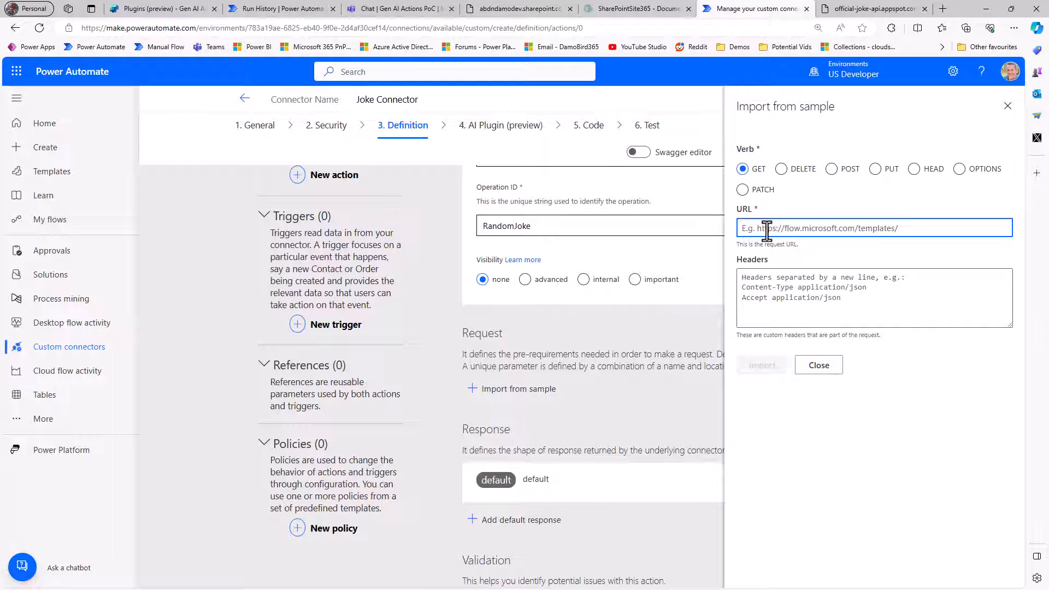
key(super+v)
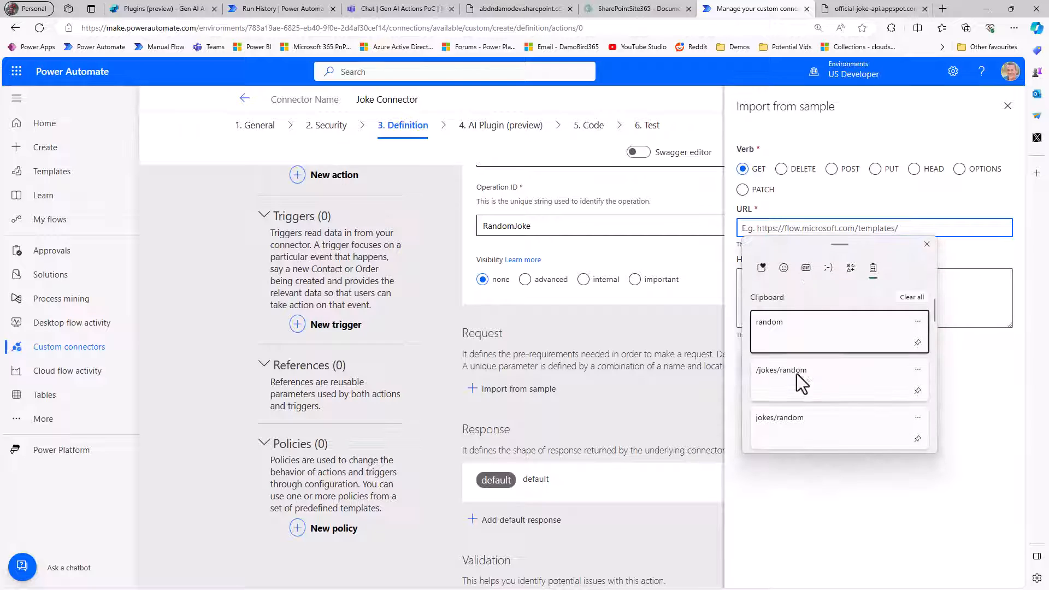
scroll(797, 377, down, 2)
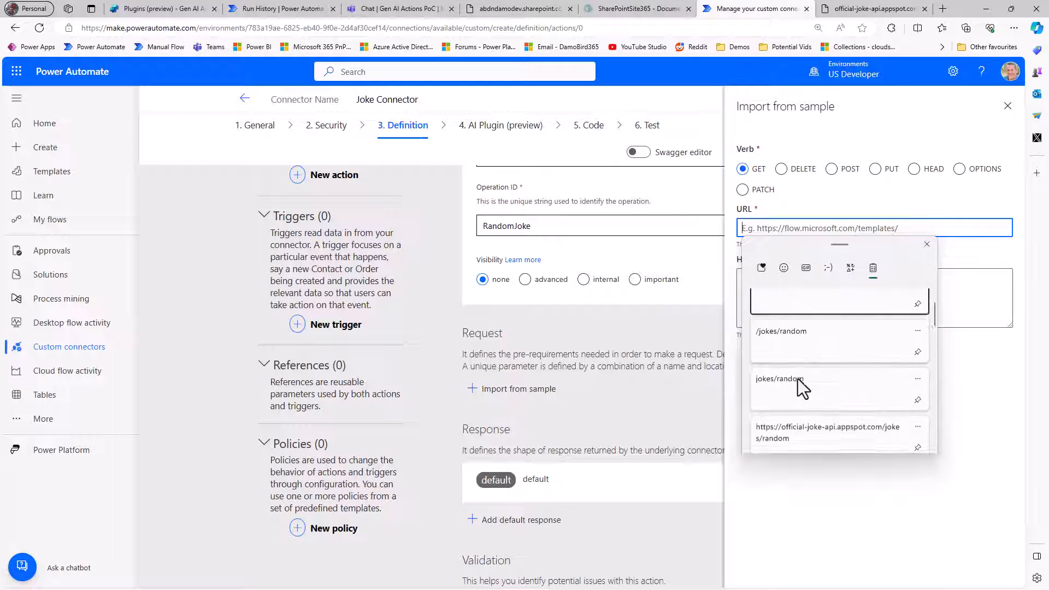
click(776, 431)
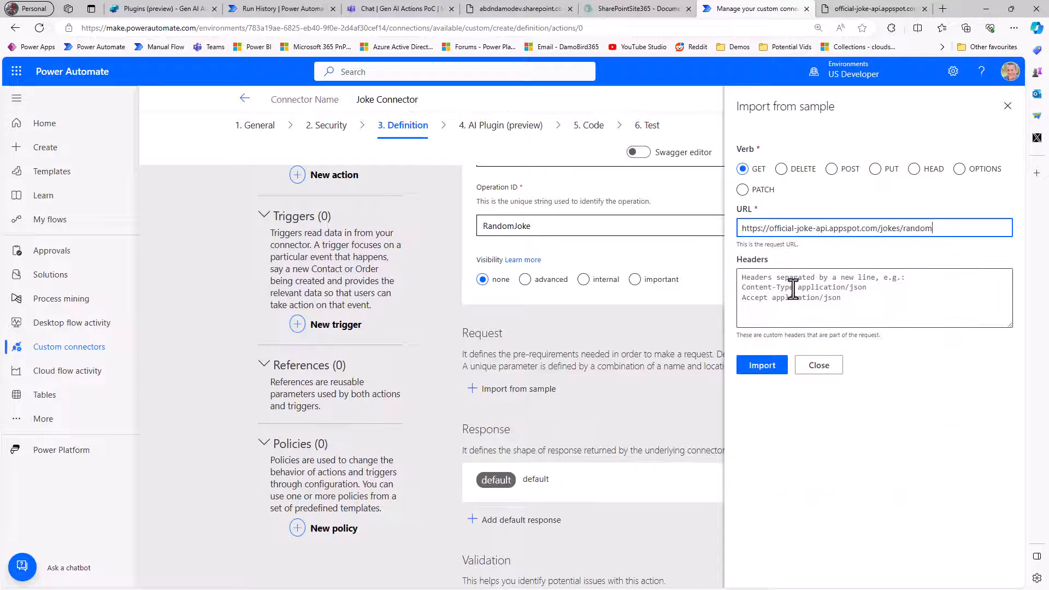
click(793, 291)
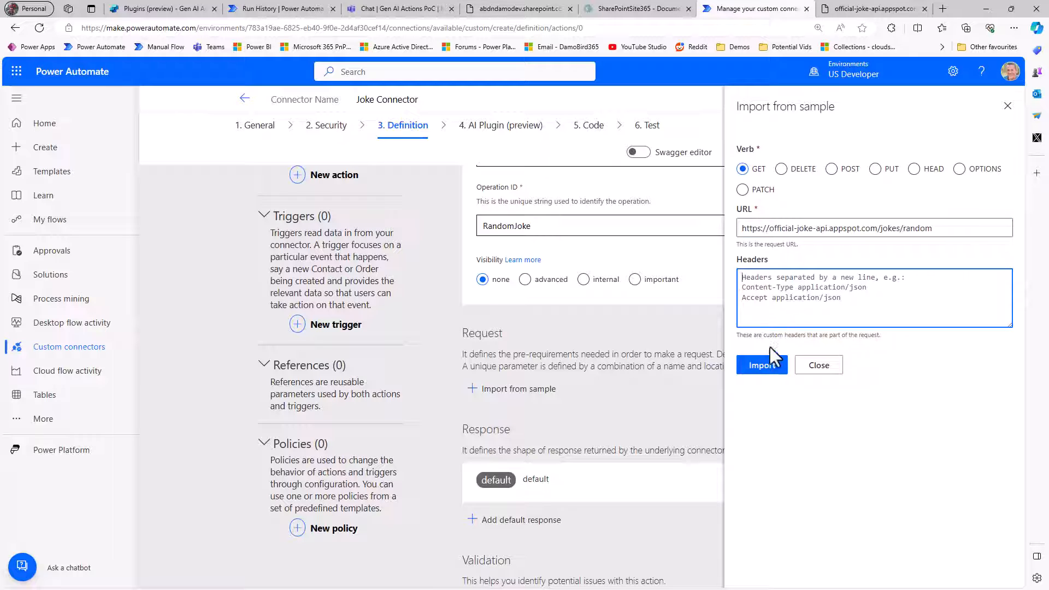
click(763, 366)
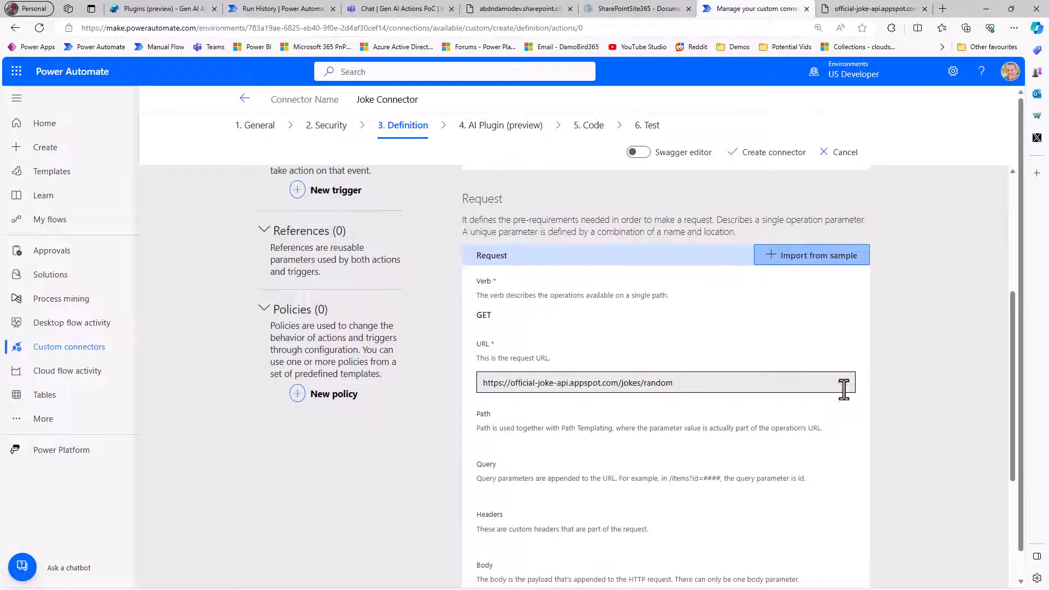
Start a sample import for the action's default response and copy the full JSON from the random joke API page
scroll(844, 385, down, 3)
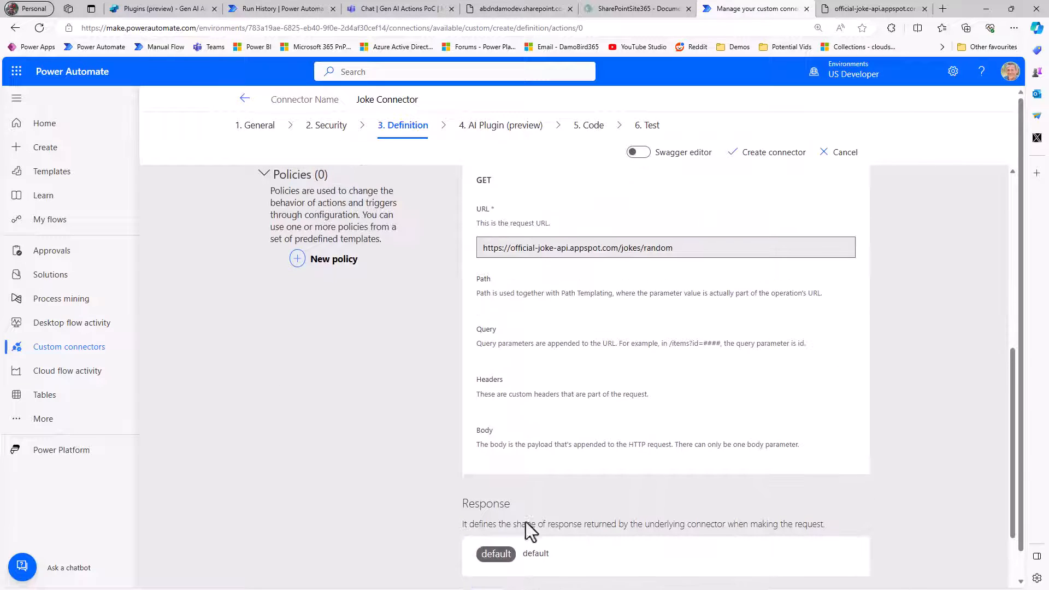
click(494, 554)
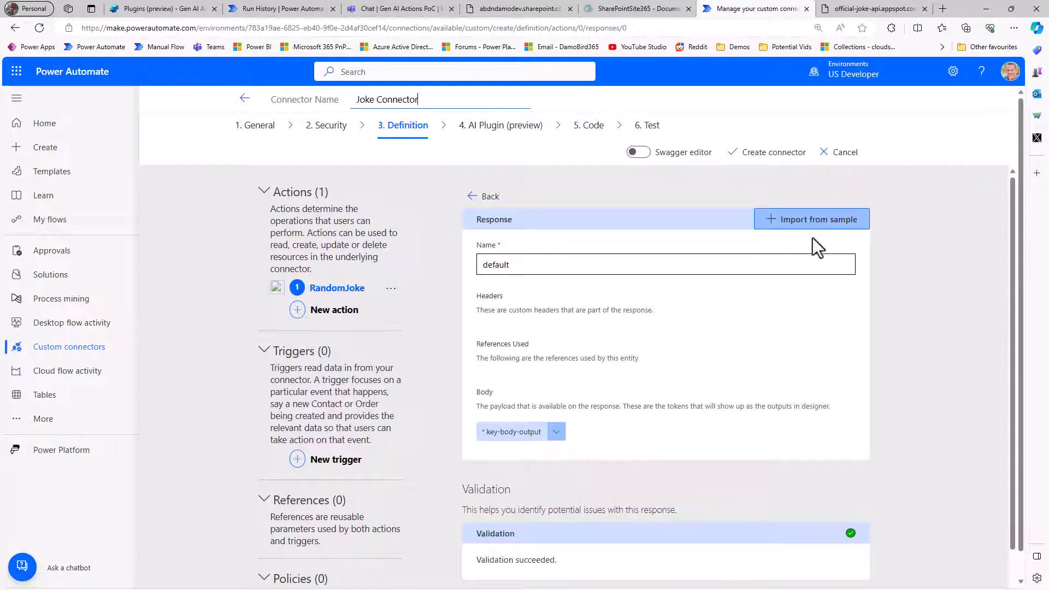
click(817, 222)
click(872, 8)
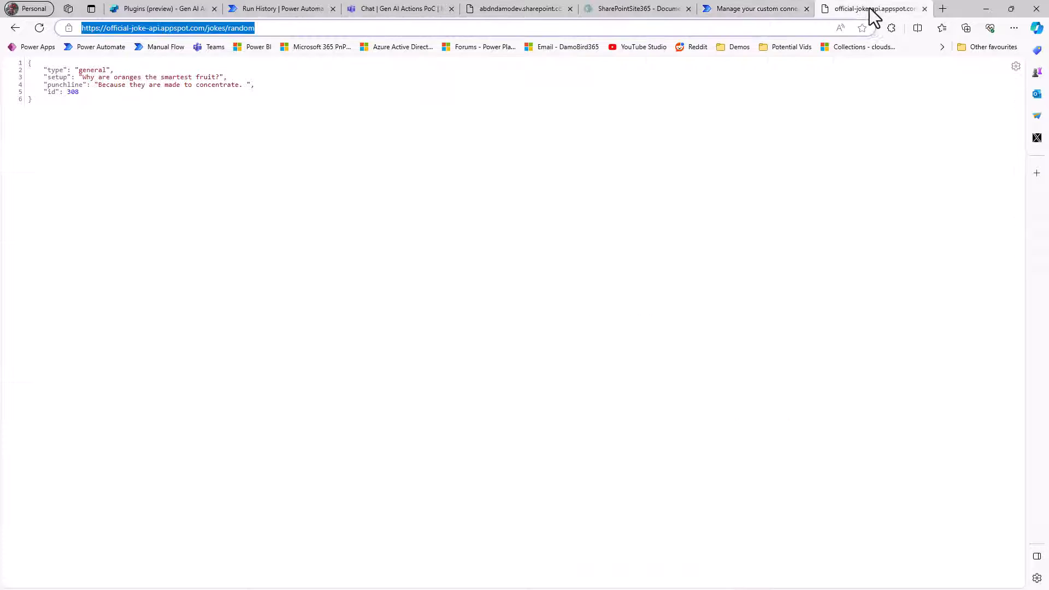
drag(47, 109, 17, 67)
key(ctrl+c)
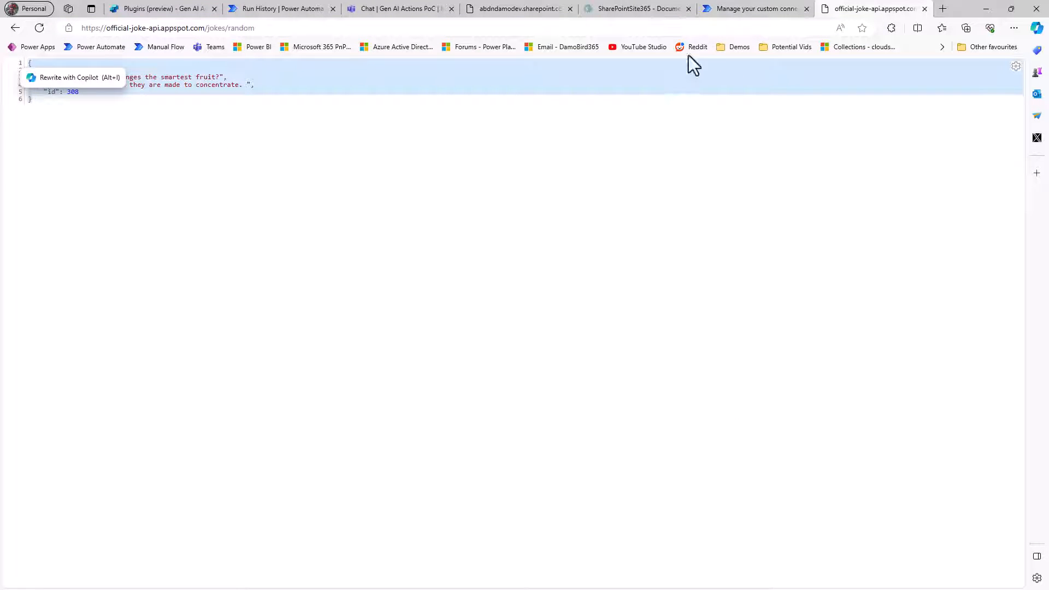
Back in the connector, import the copied joke JSON as the response body and continue to the AI Plugin settings
click(757, 9)
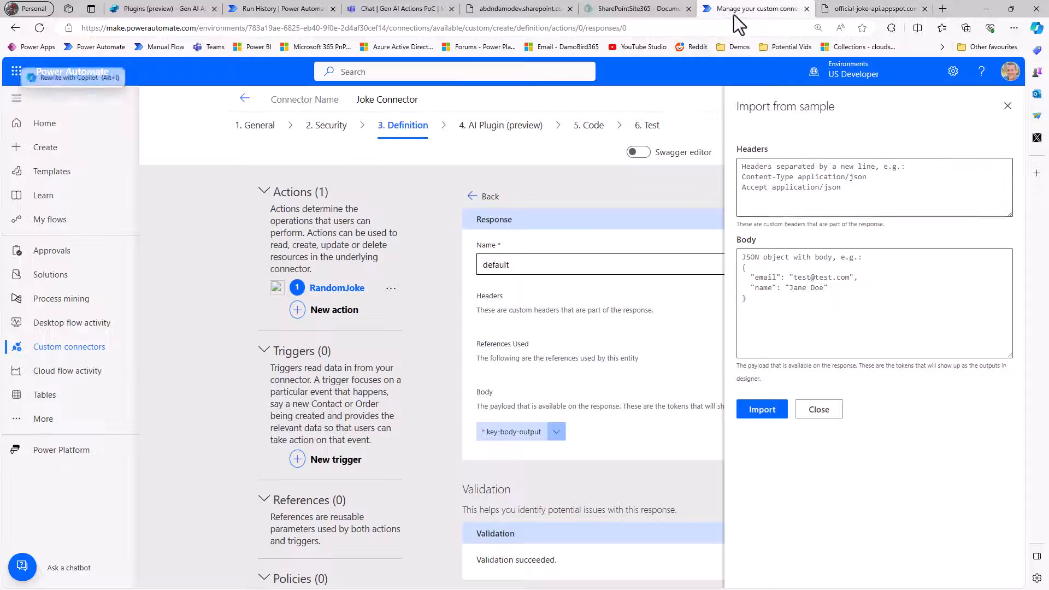
click(778, 260)
key(ctrl+v)
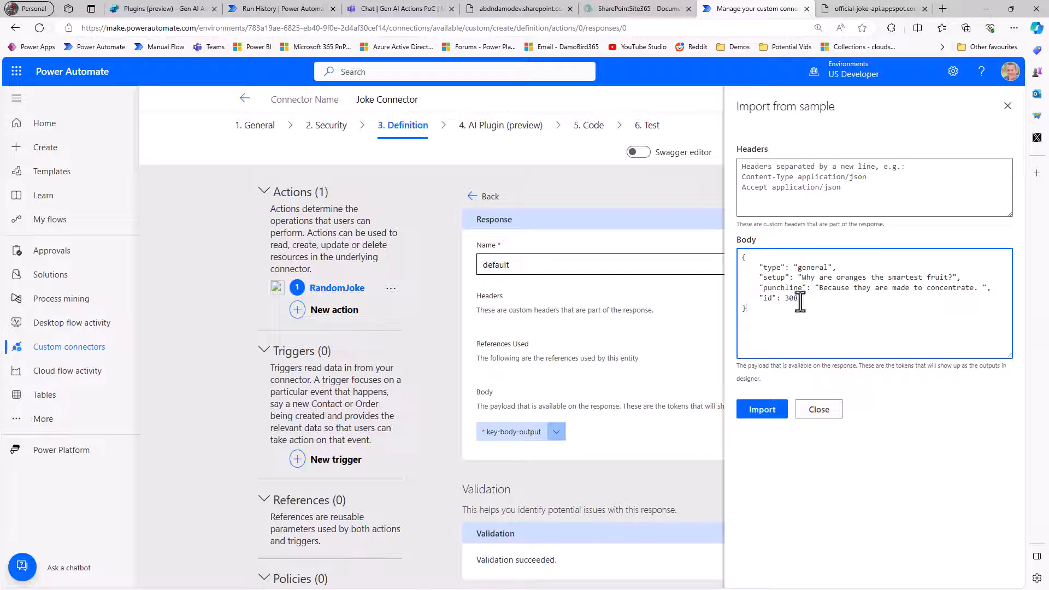
click(760, 409)
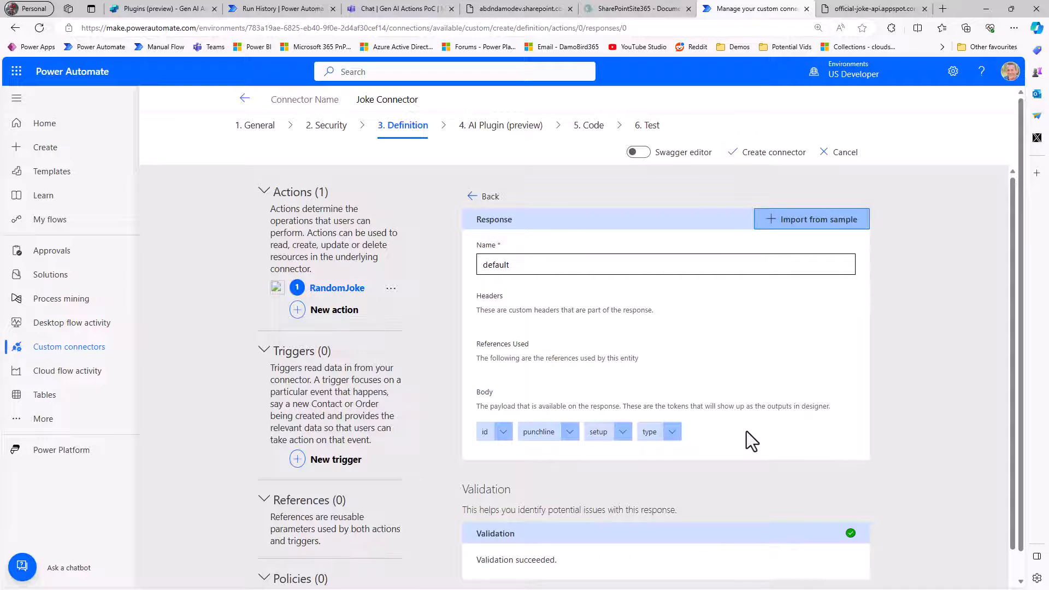
scroll(745, 438, down, 1)
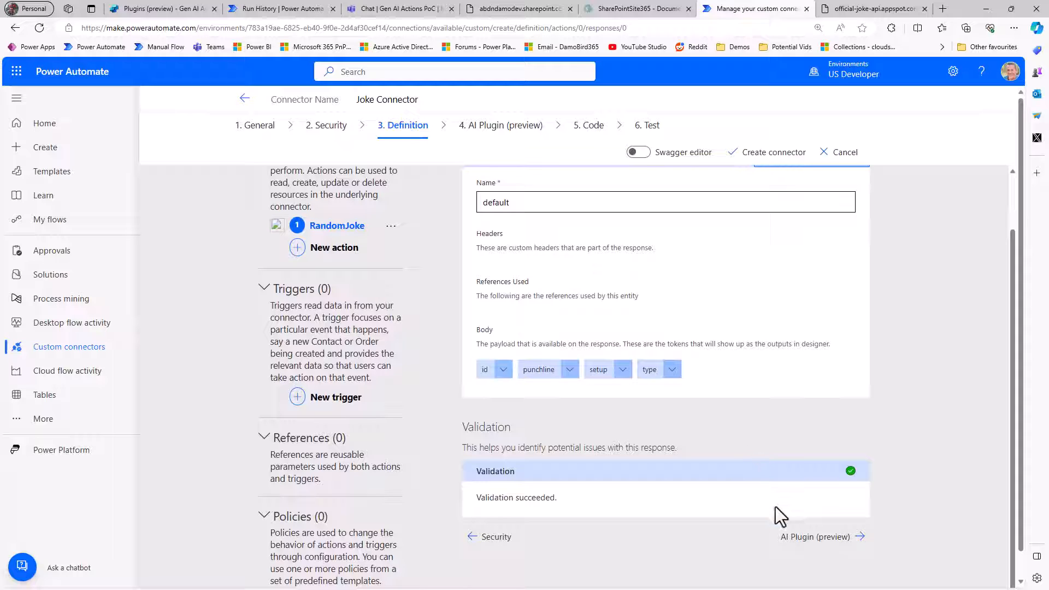
click(818, 538)
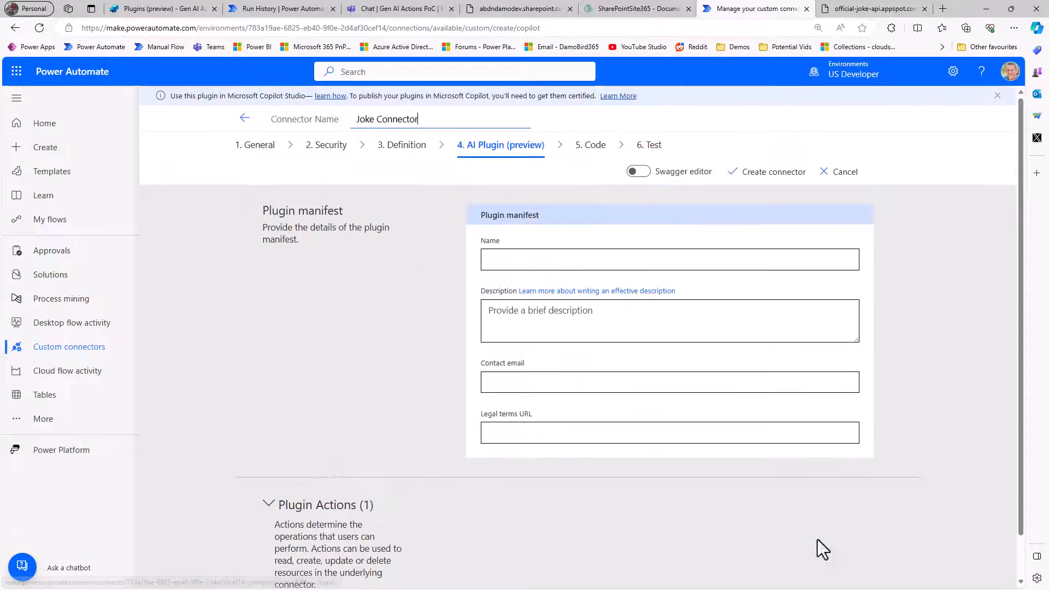
Fill in the plugin manifest with name "Tell us a joke" and description "To provide a random joke from a public api", and create the connector
click(515, 260)
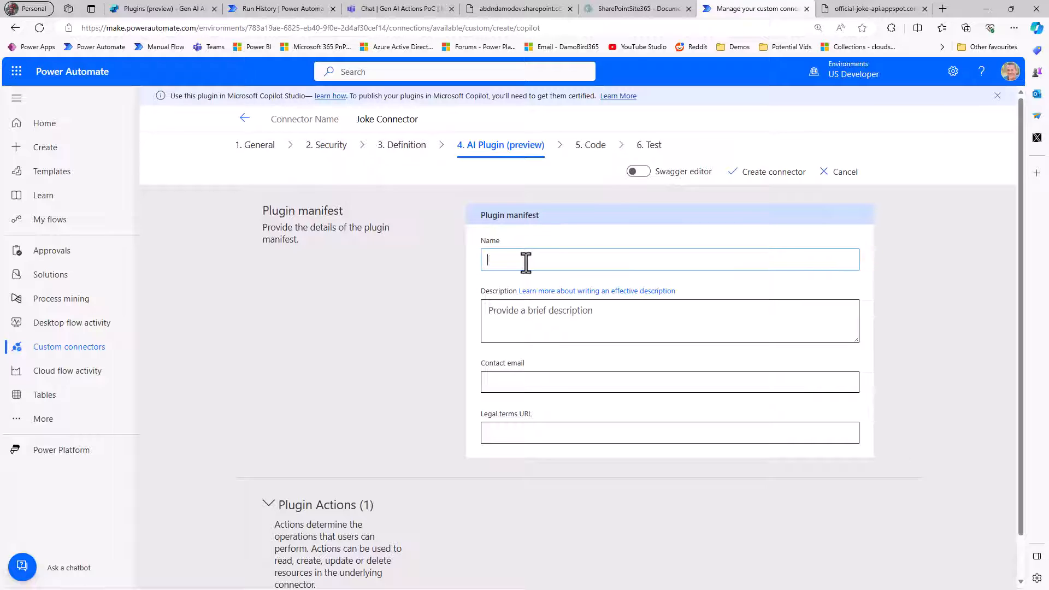
text(Tell us a joke)
click(557, 314)
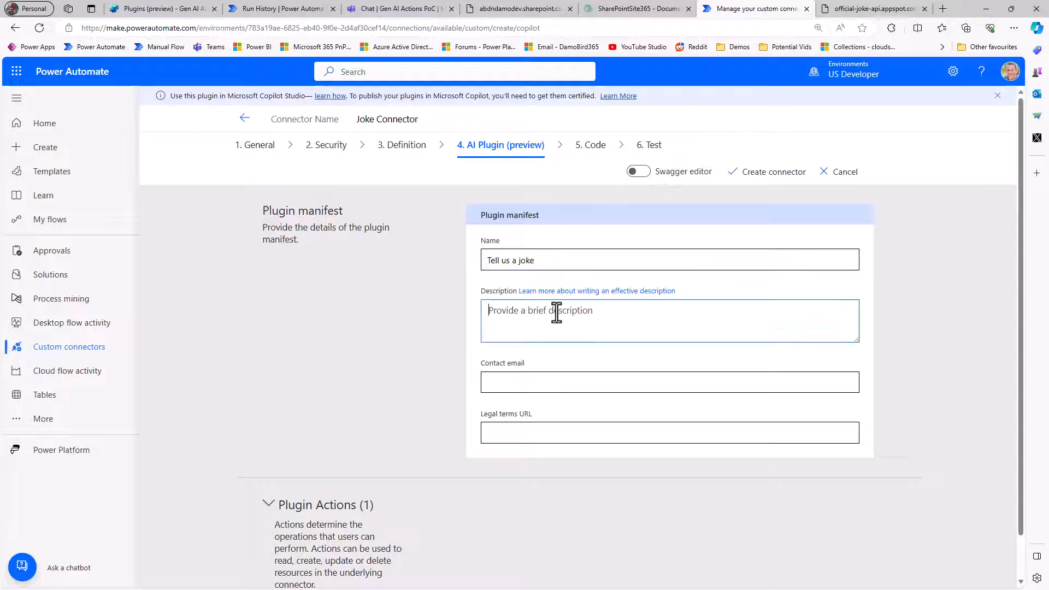
text(To provide a random)
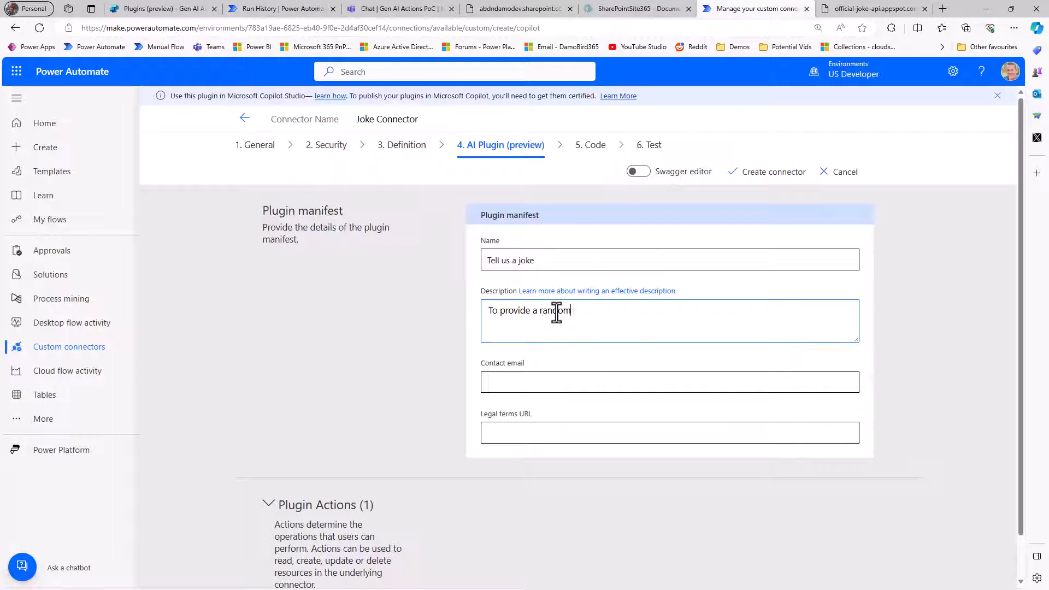
text( joke from a public api)
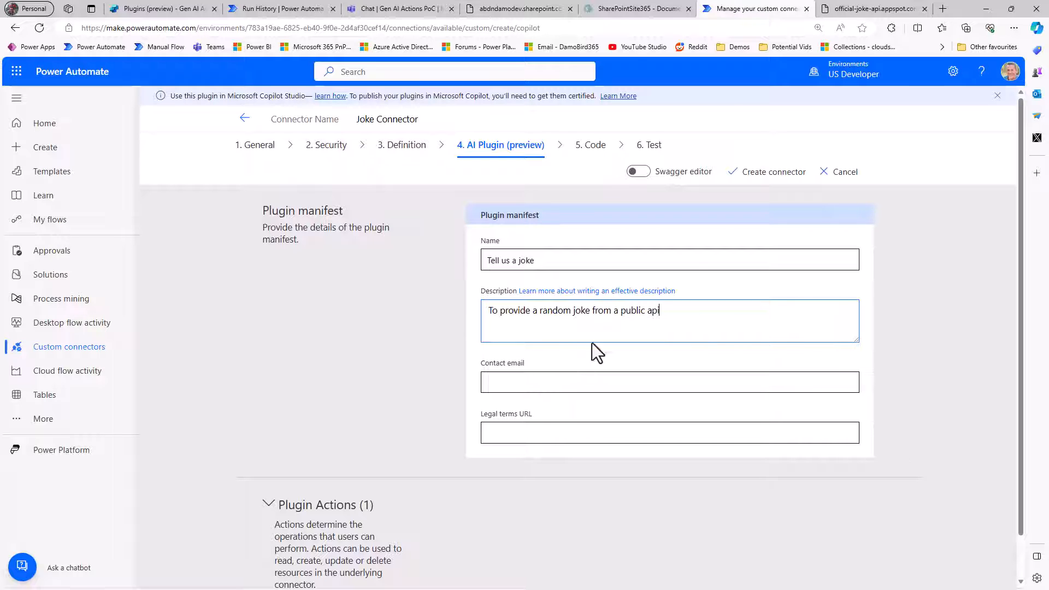
click(775, 173)
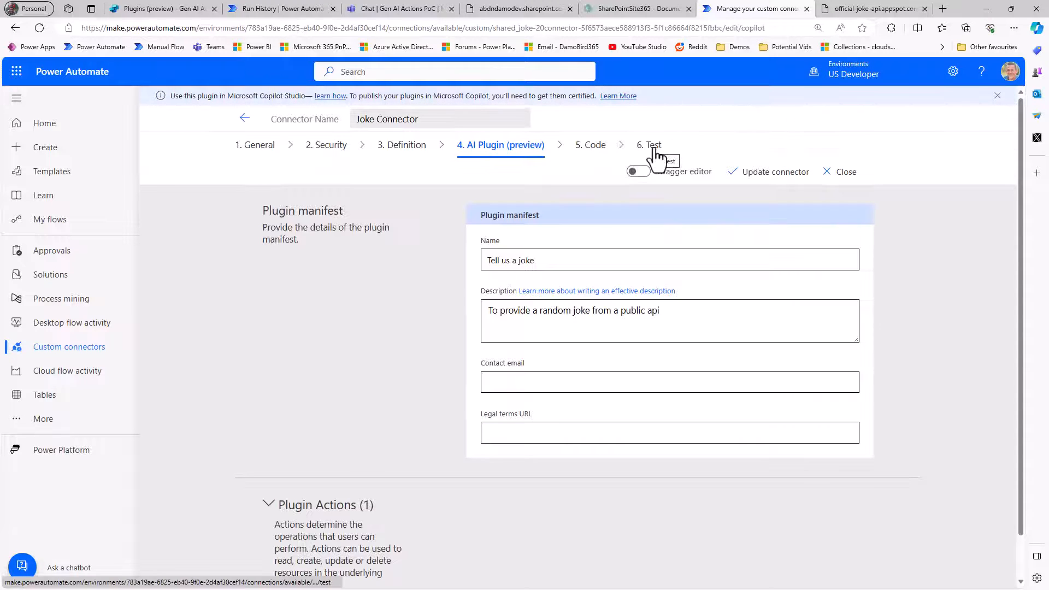
Create a new connection for the Joke Connector, test the RandomJoke operation and examine the response body
click(656, 152)
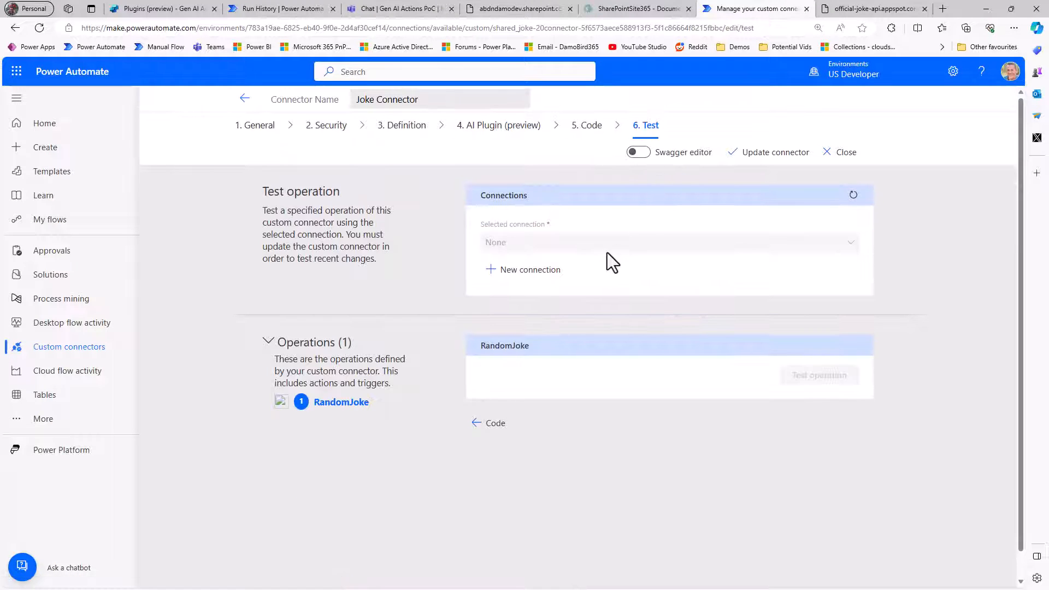
click(523, 273)
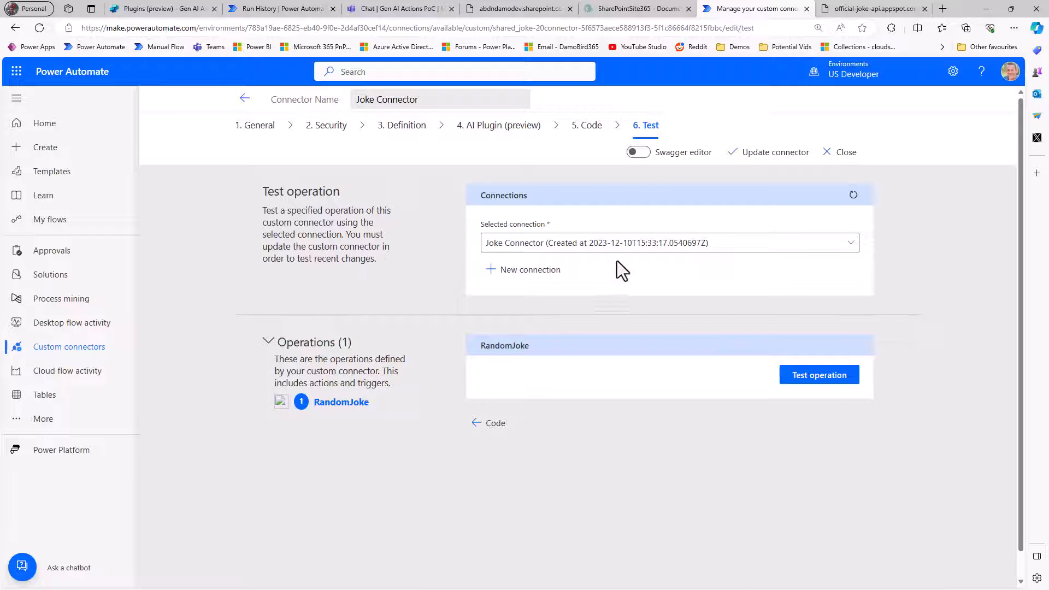
click(809, 385)
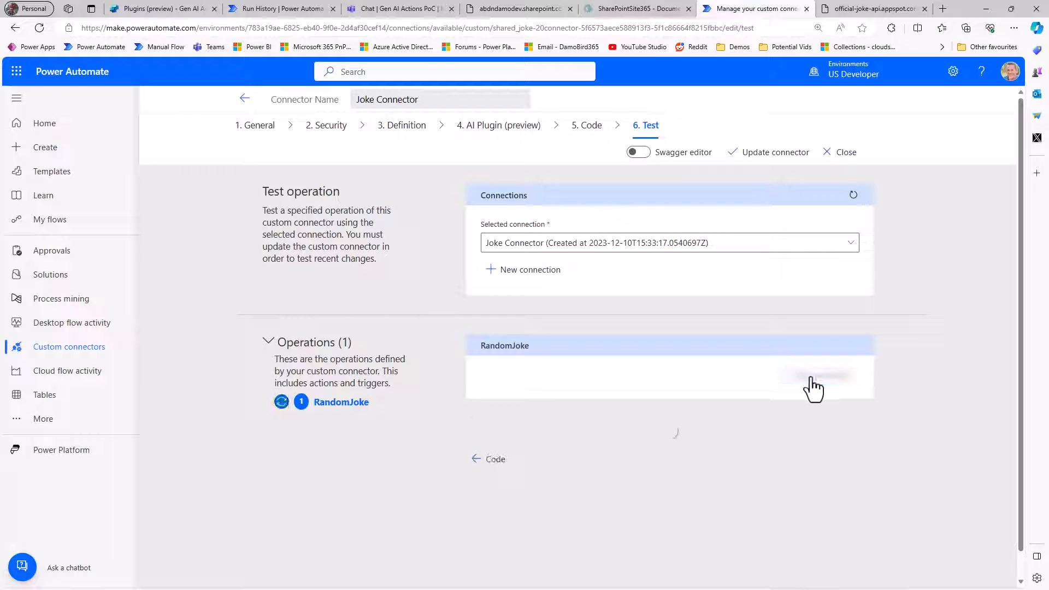
scroll(731, 426, down, 2)
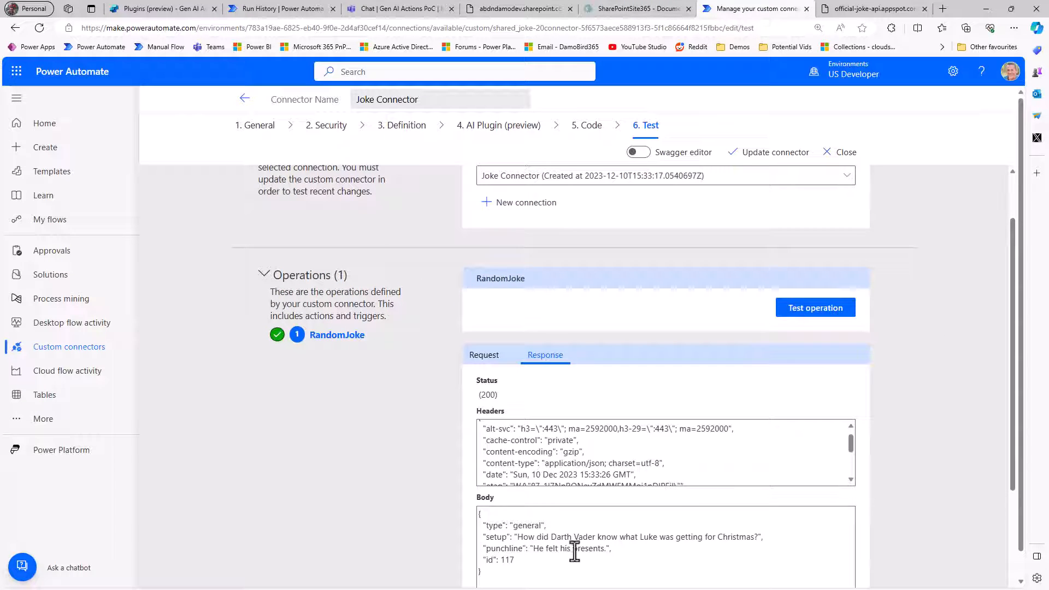
click(492, 563)
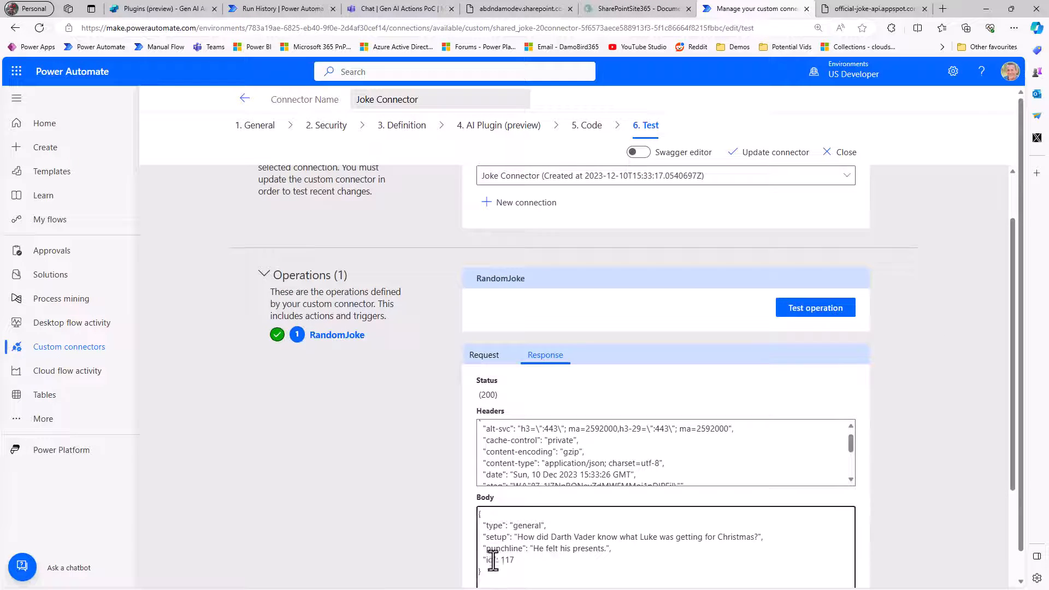
key(ctrl+a)
click(629, 544)
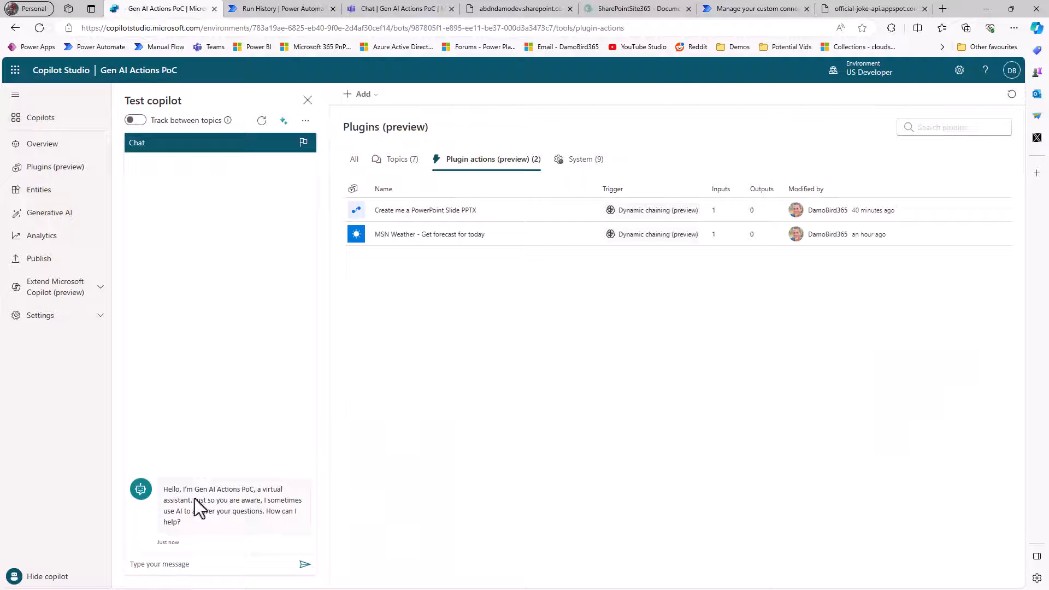
In Copilot Studio, send "tell me a joke" to the test copilot and open the dynamic chaining trace
click(177, 567)
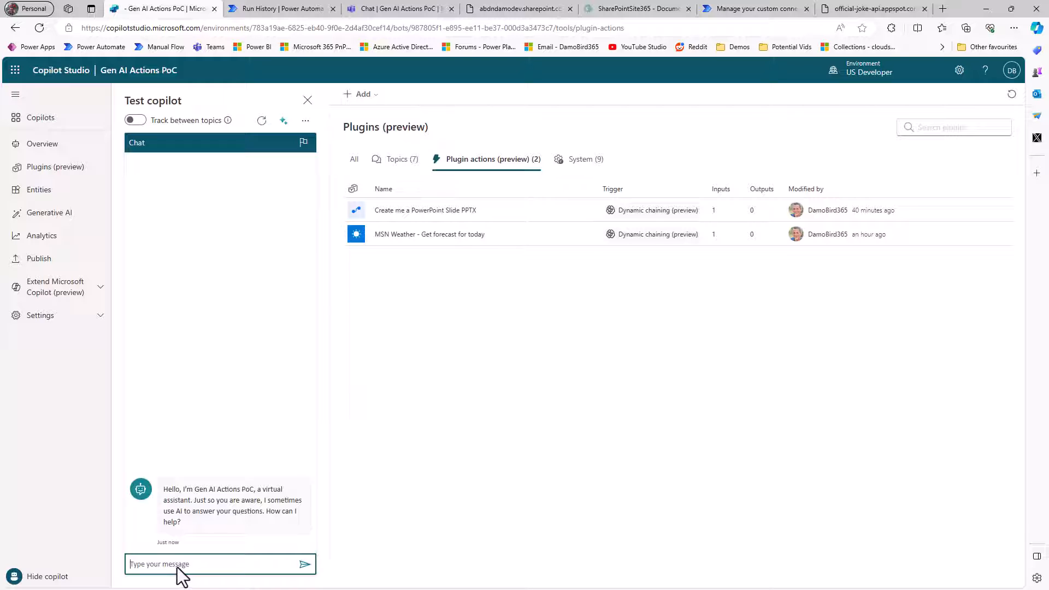
text(tell me a joke)
key(Return)
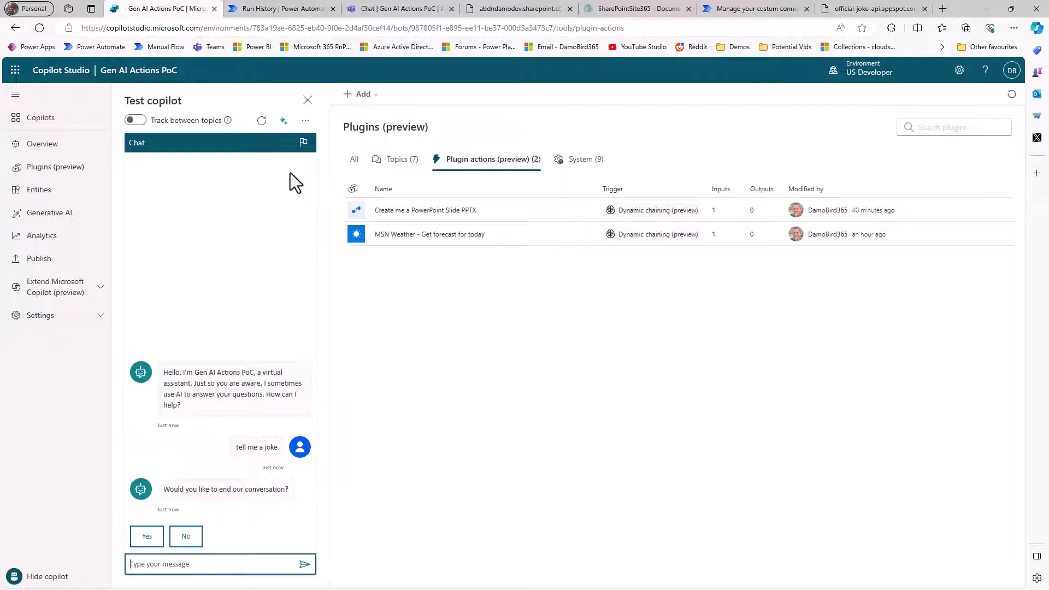
click(283, 121)
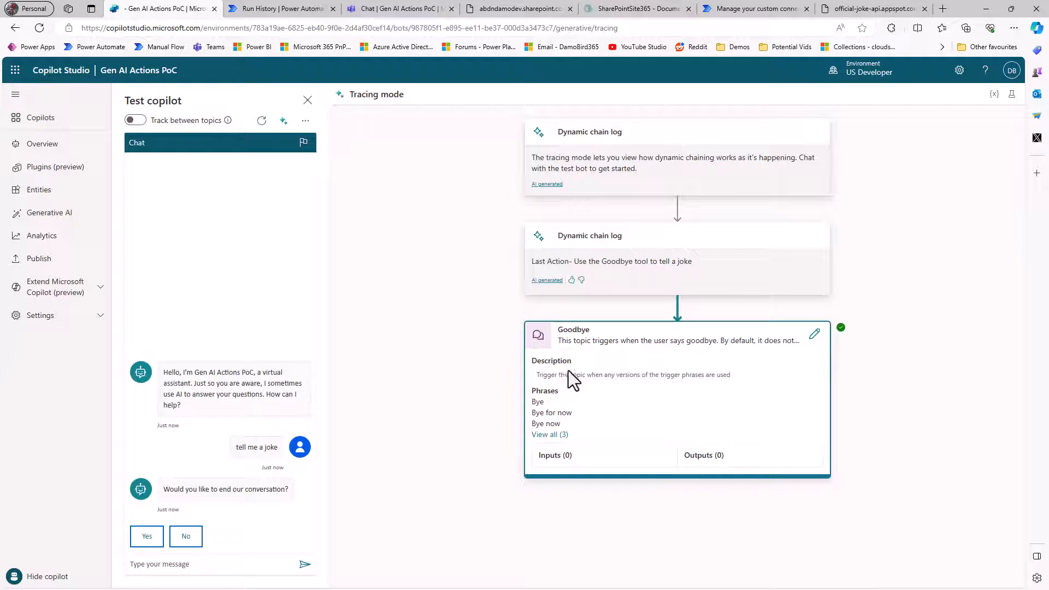
Start adding a plugin action, search for "joke", choose Random Joke from the Joke Connector and continue past its connection details
click(63, 174)
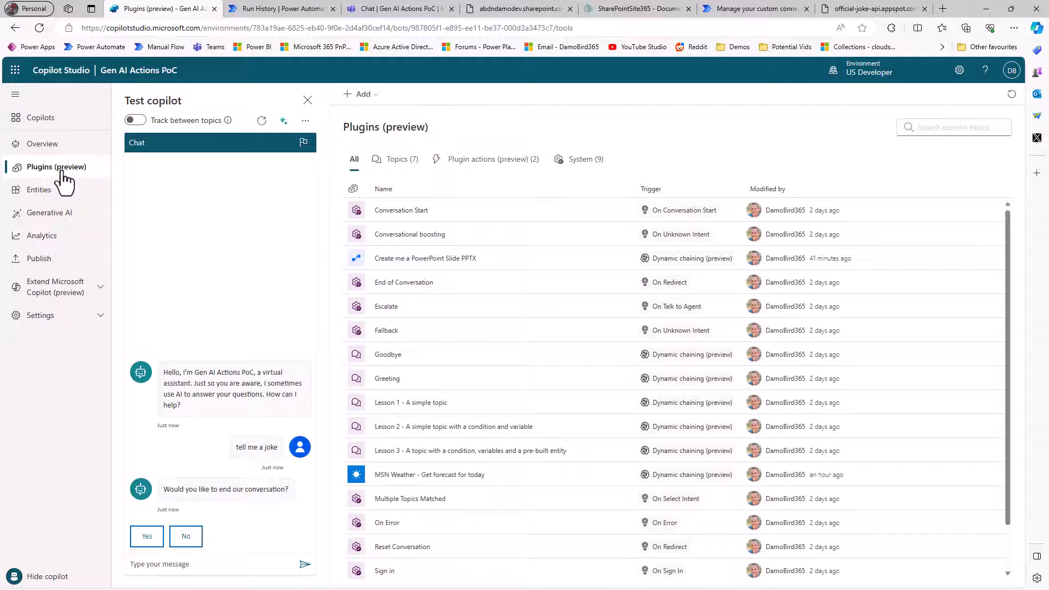
click(360, 95)
click(386, 137)
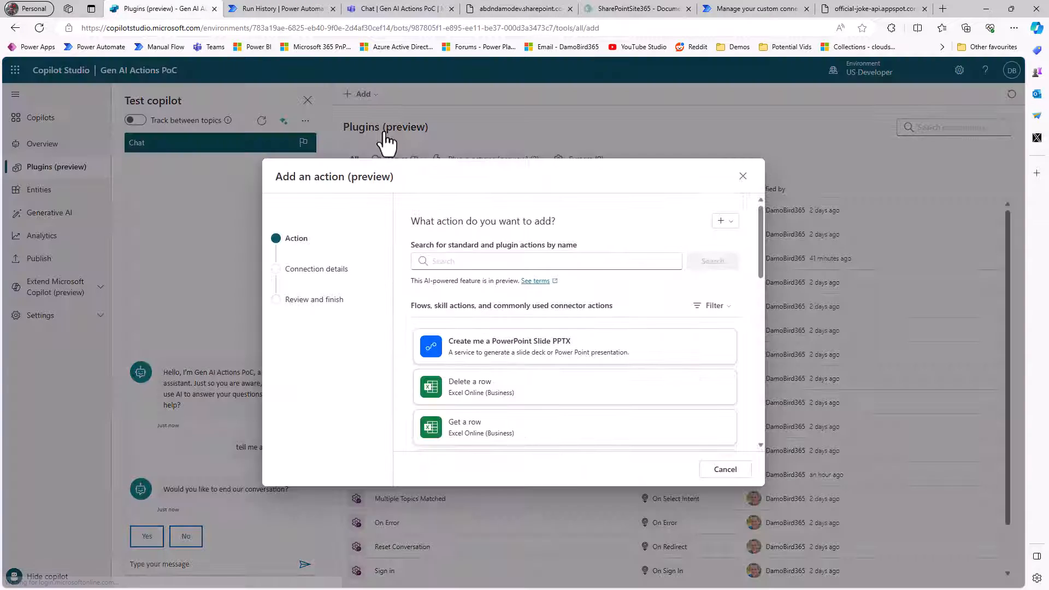
click(453, 261)
text(joke)
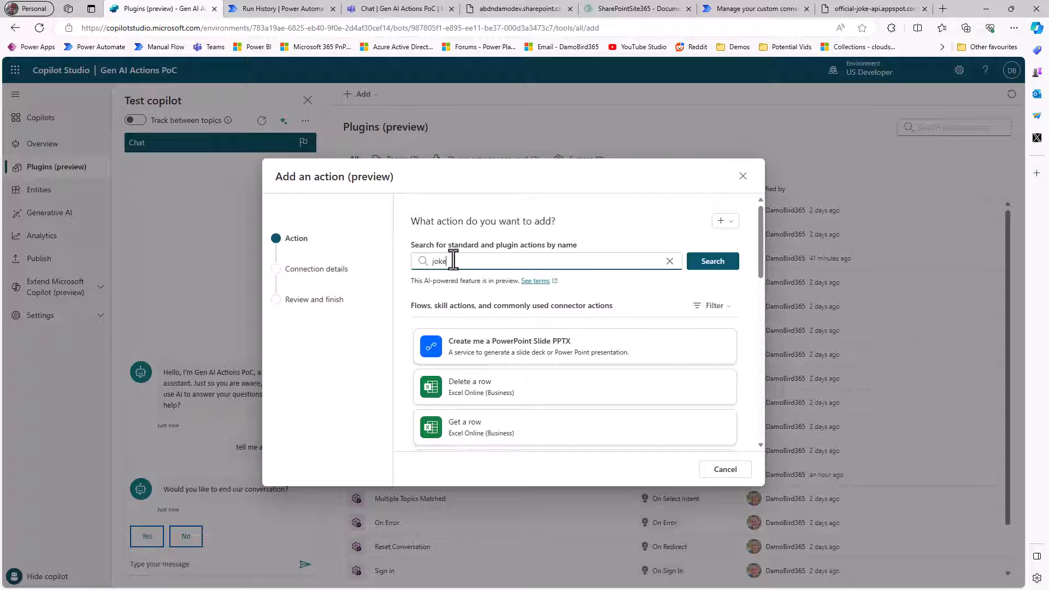
key(Return)
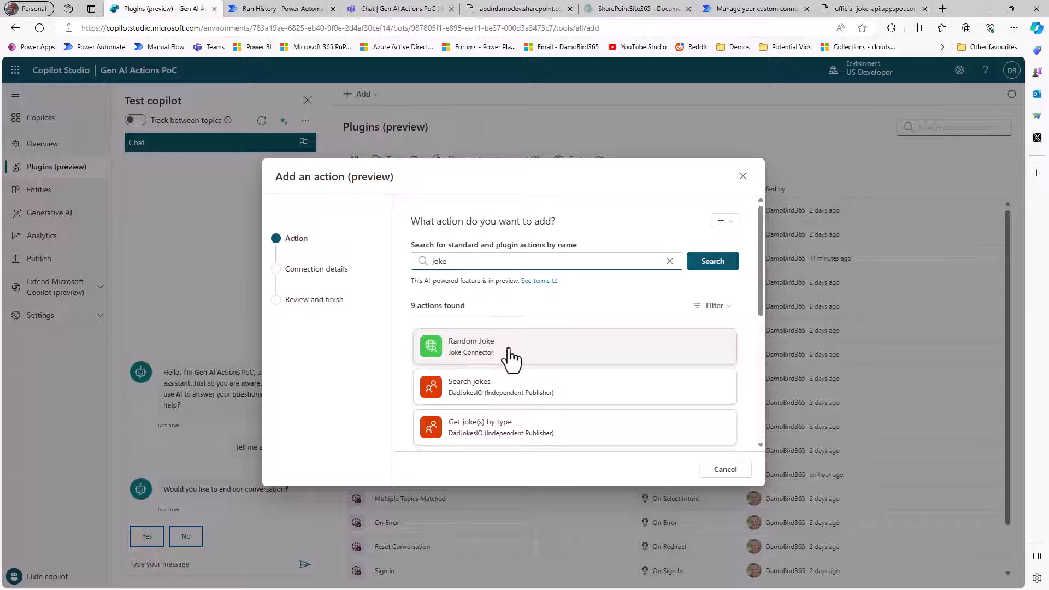
click(508, 355)
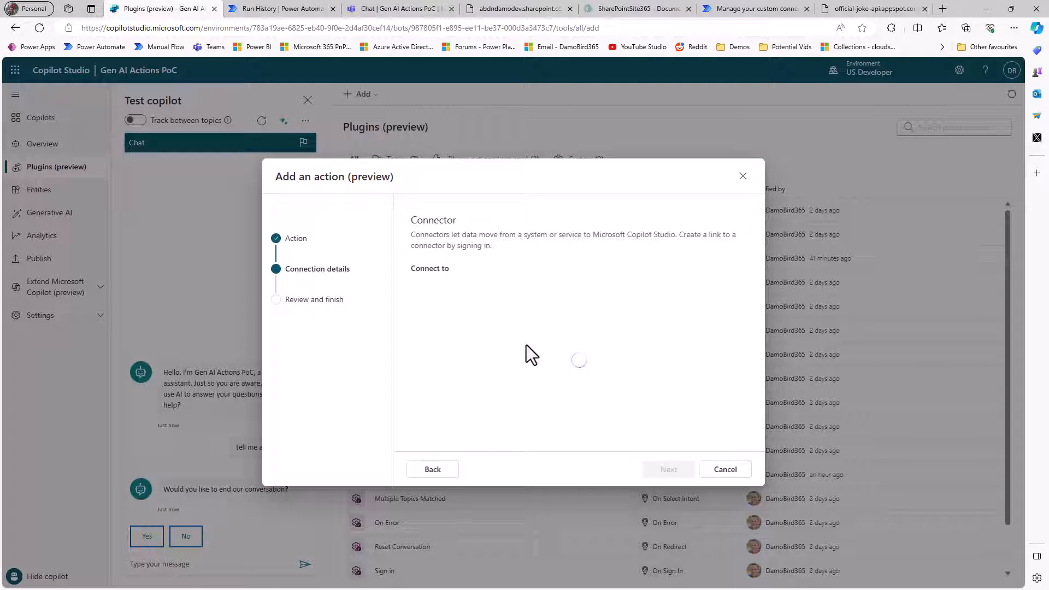
click(673, 471)
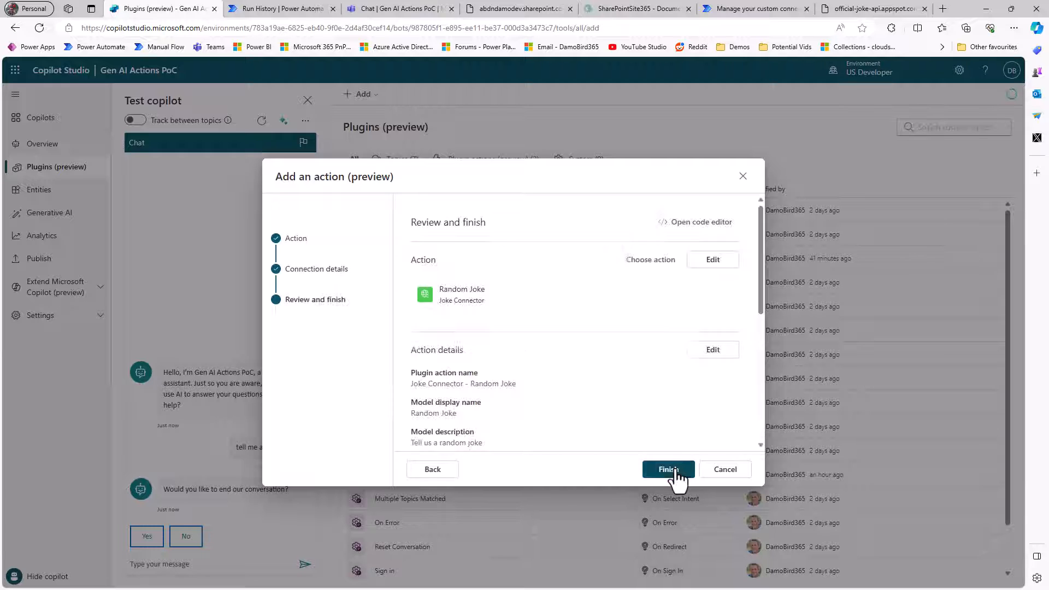
Review the Random Joke action's model description, inputs, outputs and dynamic chaining setting, and finish adding it
scroll(546, 383, down, 2)
drag(407, 365, 499, 368)
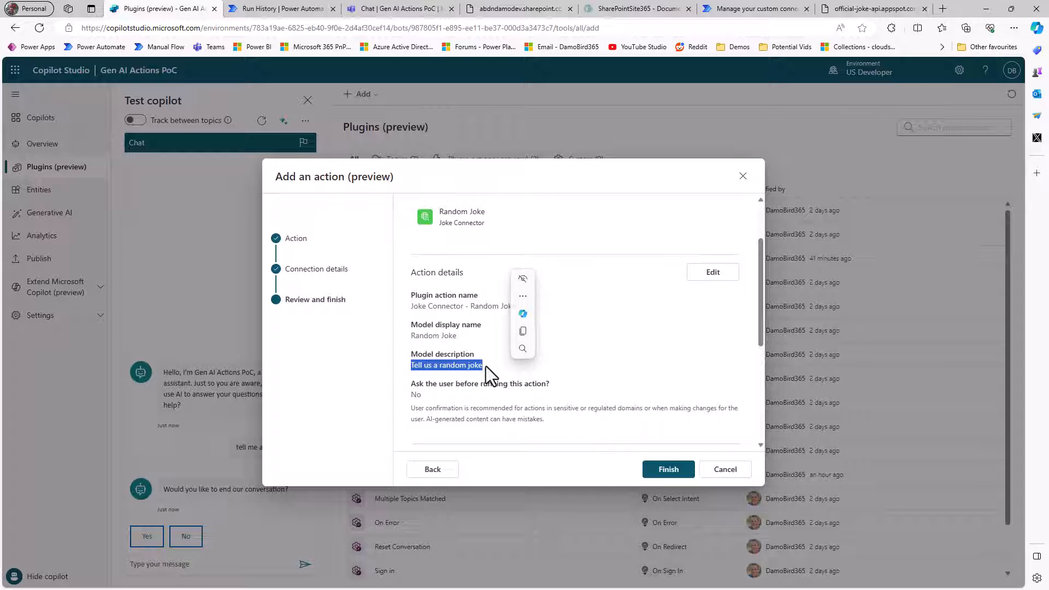
scroll(634, 397, down, 2)
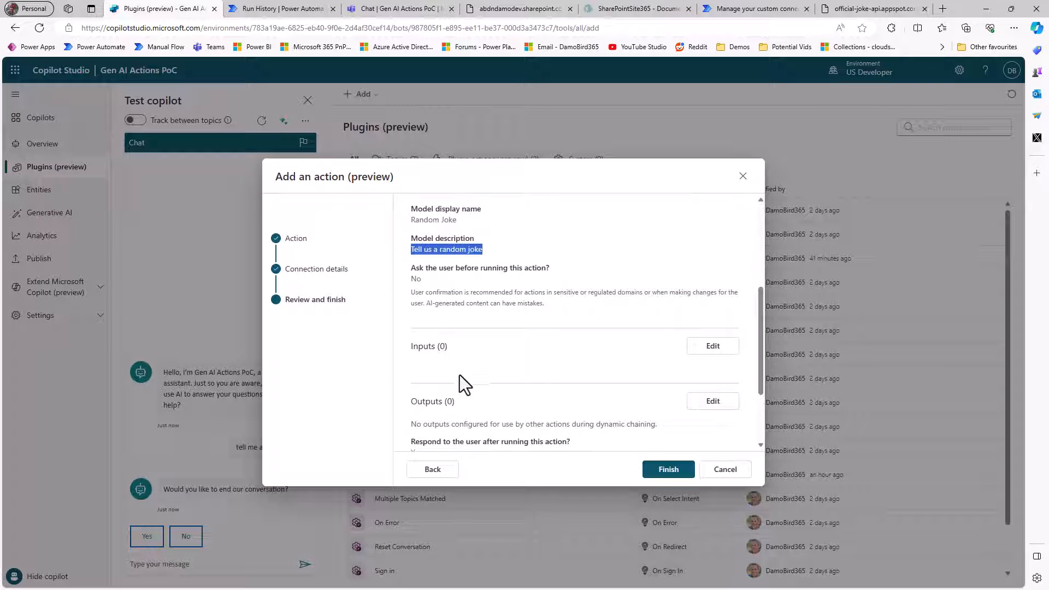
scroll(459, 377, down, 1)
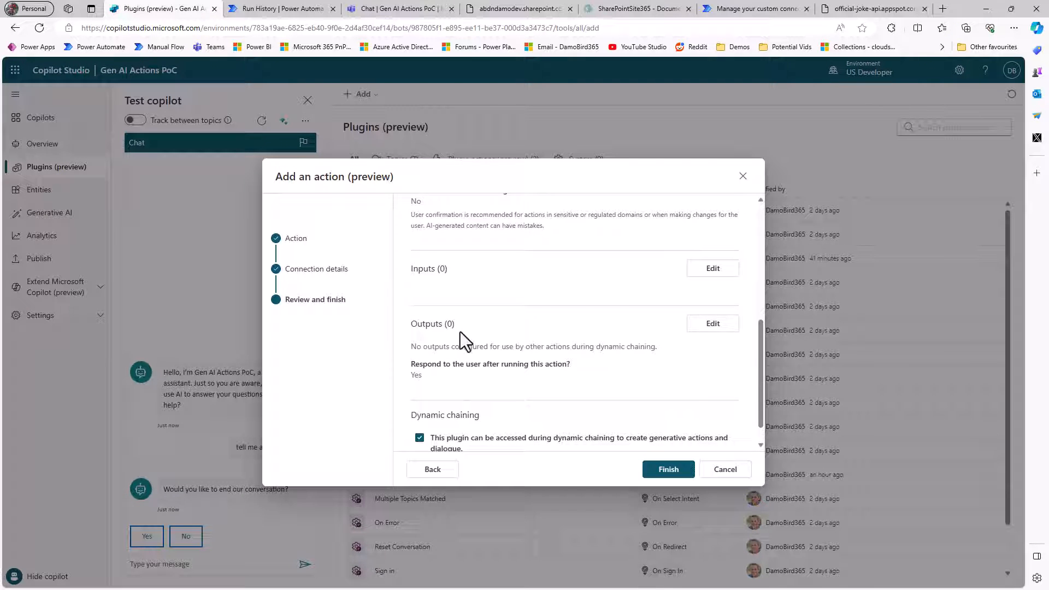
click(666, 473)
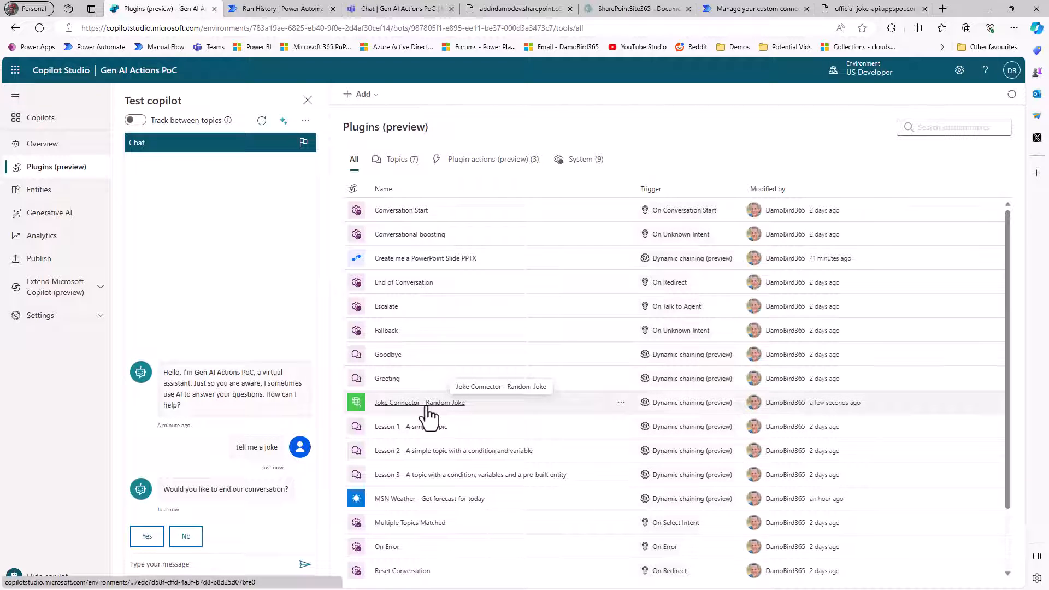
Restart the test conversation and ask the copilot to tell a joke
click(261, 120)
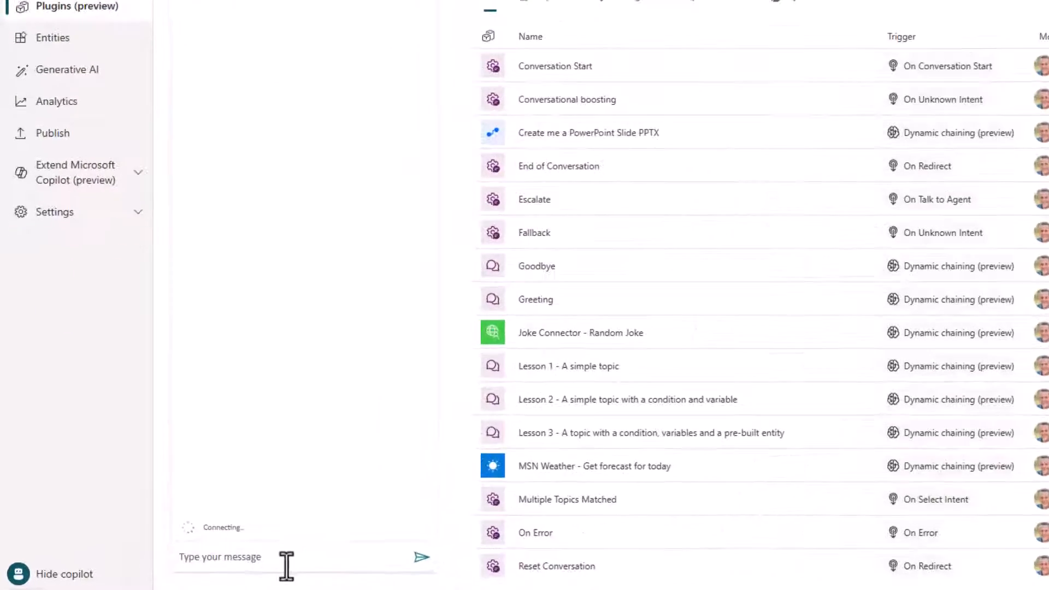
click(281, 561)
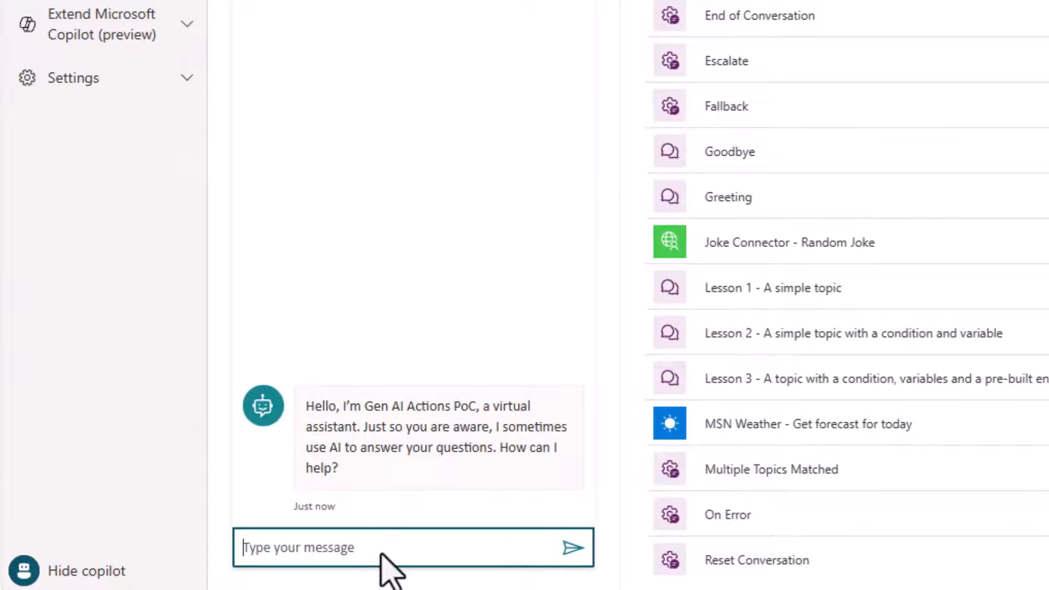
text(tell ma)
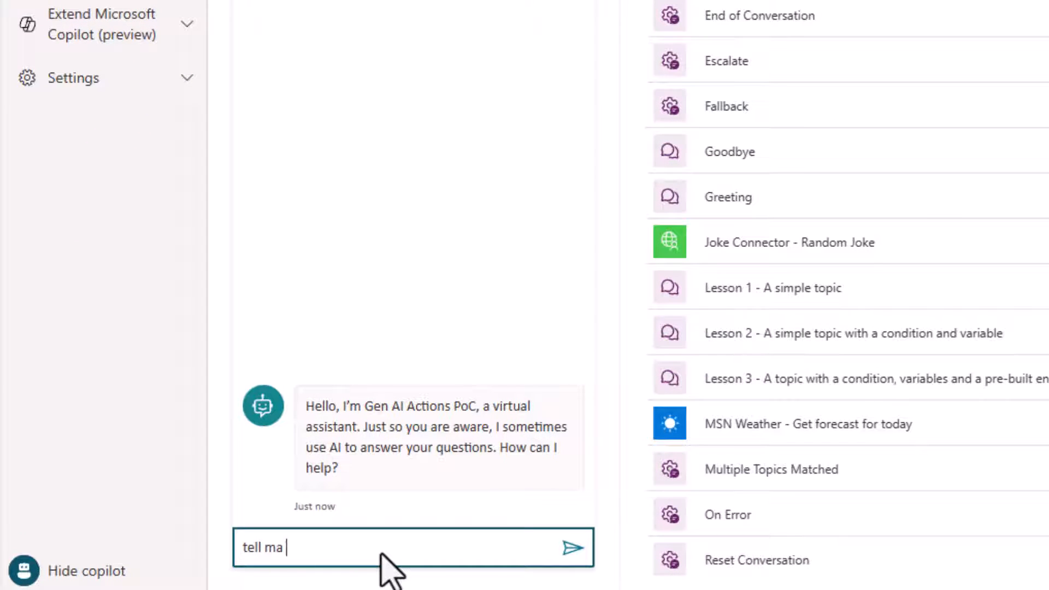
key(BackSpace)
key(BackSpace)
text(e a joke)
key(Return)
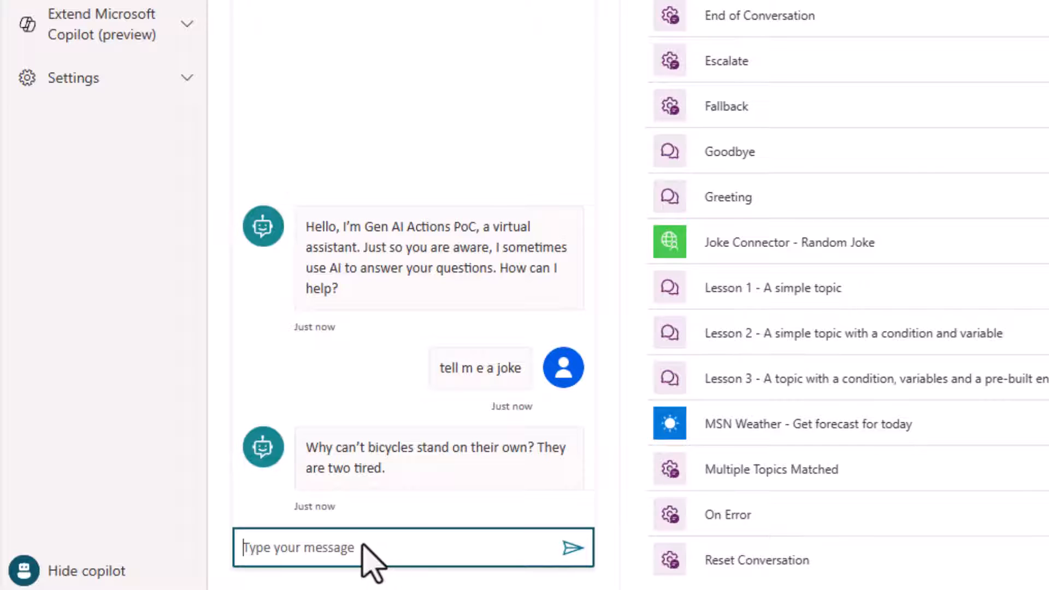
Ask the test copilot for another joke and open the trace showing which plugin action it used
text(tell me a n)
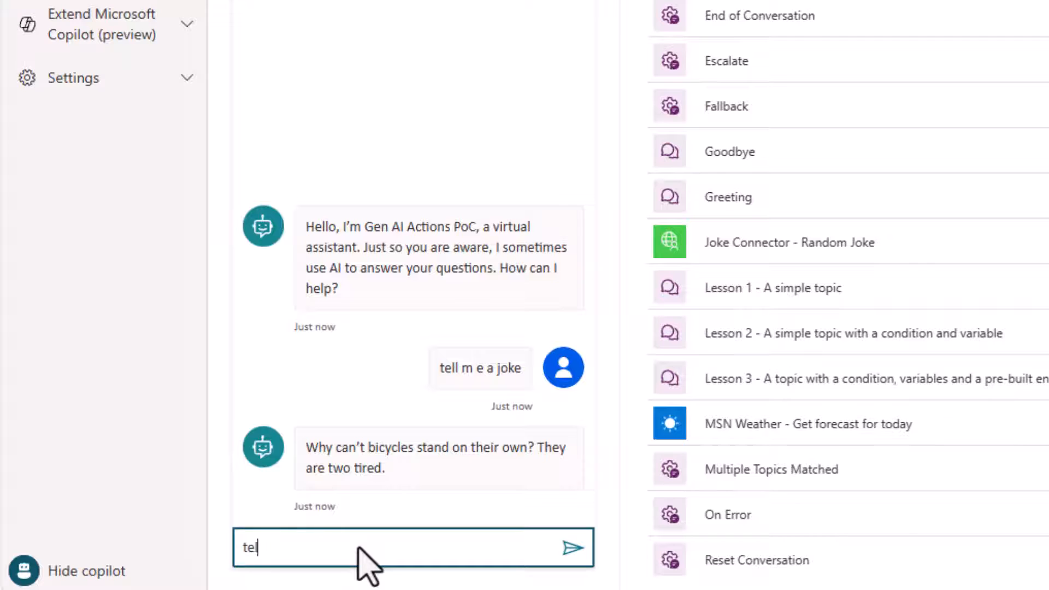
text(other)
key(Return)
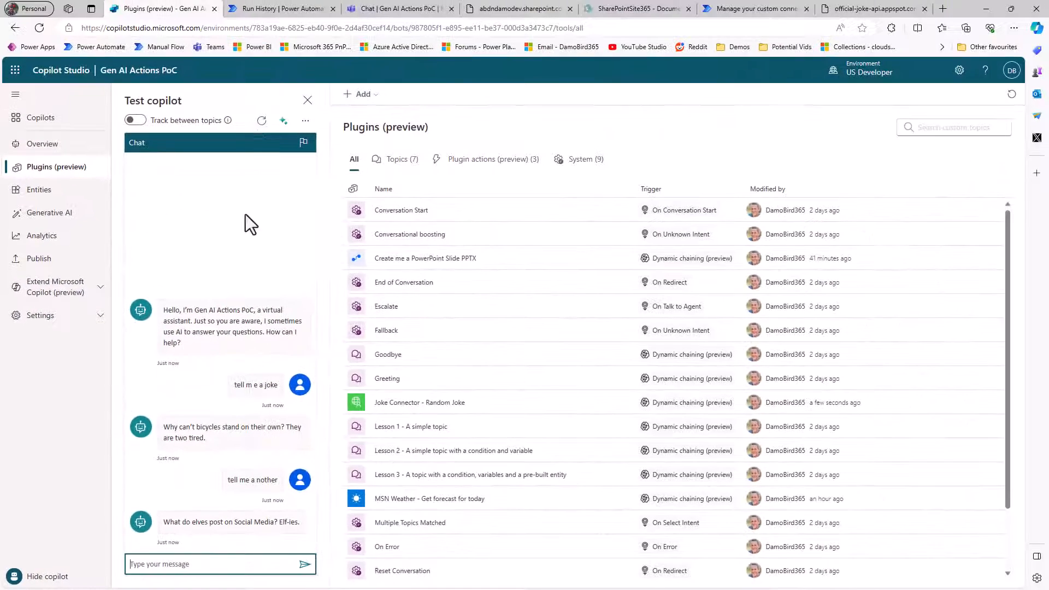
click(283, 122)
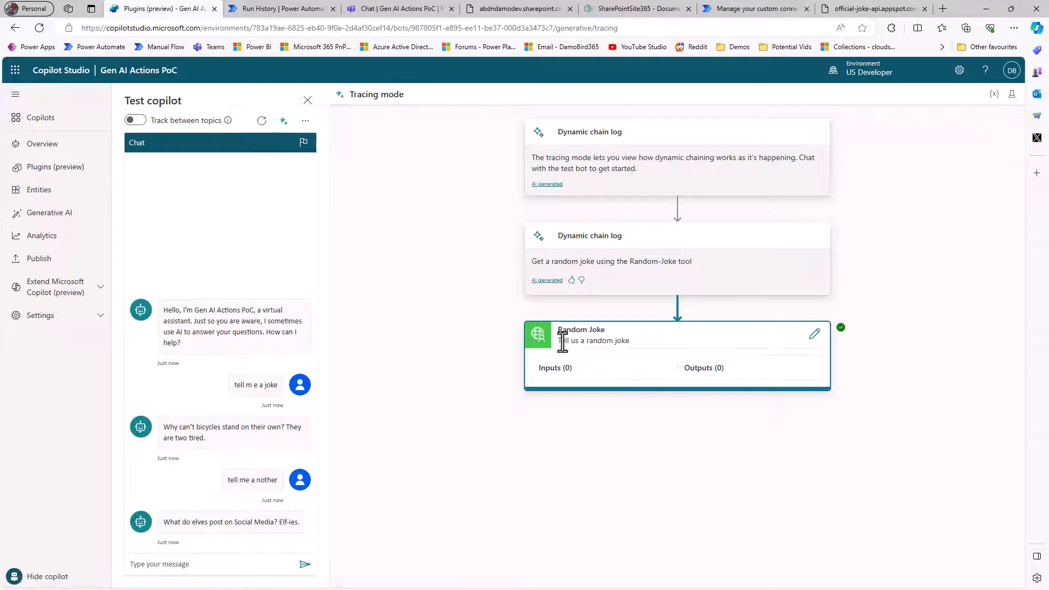
Ask the test copilot "how warm is it in edinburgh" with tracing mode open
click(219, 564)
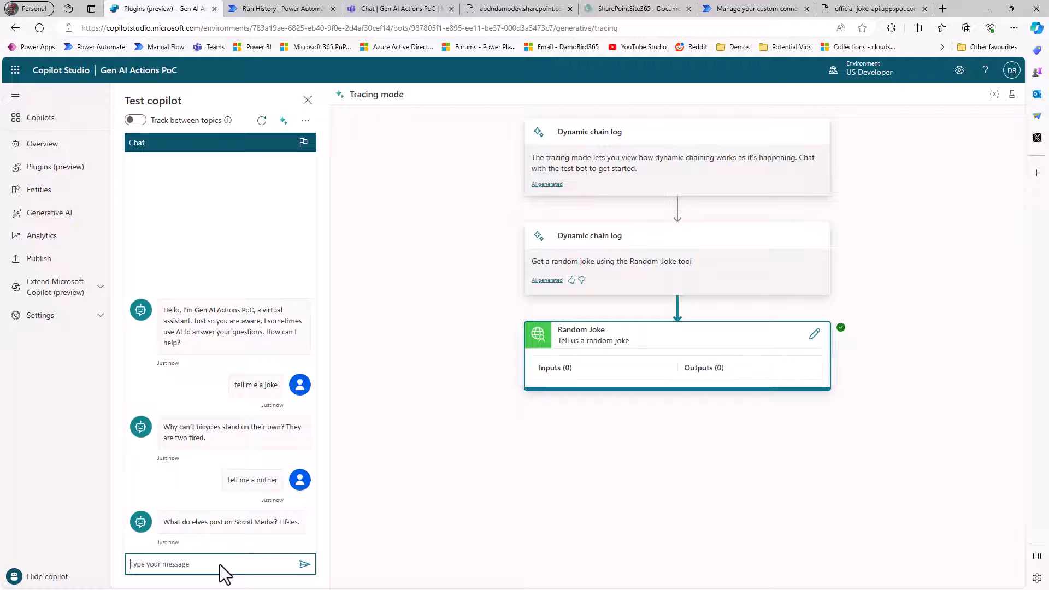
text(how warm is it in edinburgh)
key(Return)
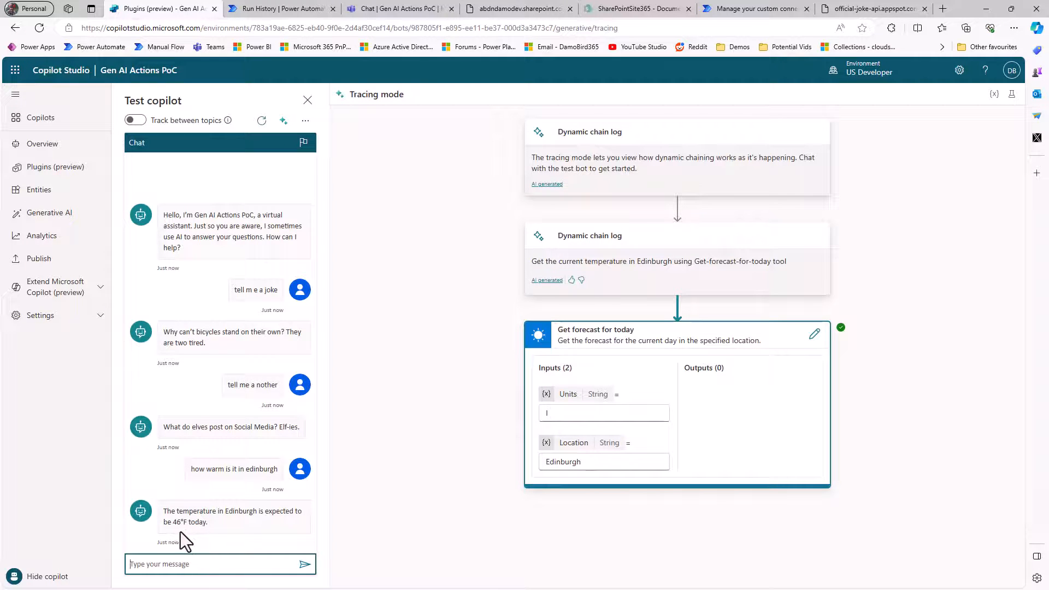
Send "create me a slide deck" to the test copilot, and switch to the Gen AI Actions PoC chat in Teams
click(185, 567)
text(create me a slide deck)
key(Return)
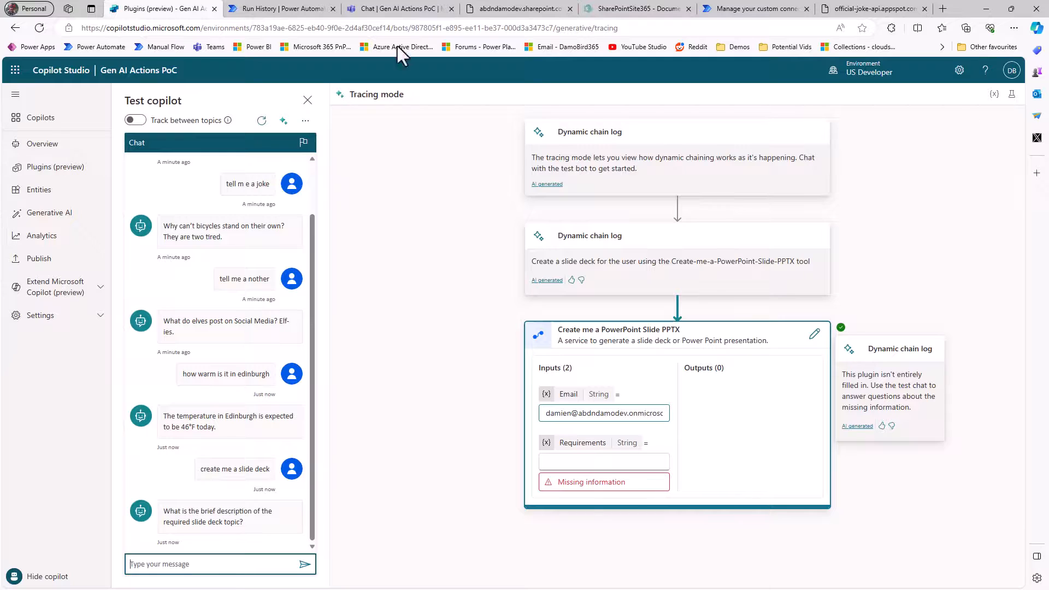
click(404, 9)
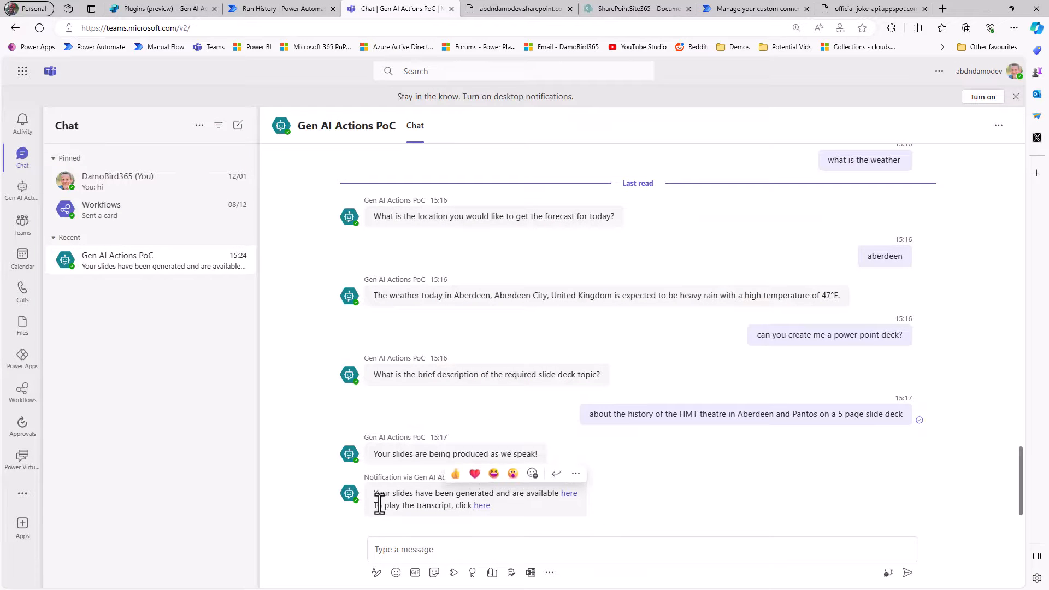